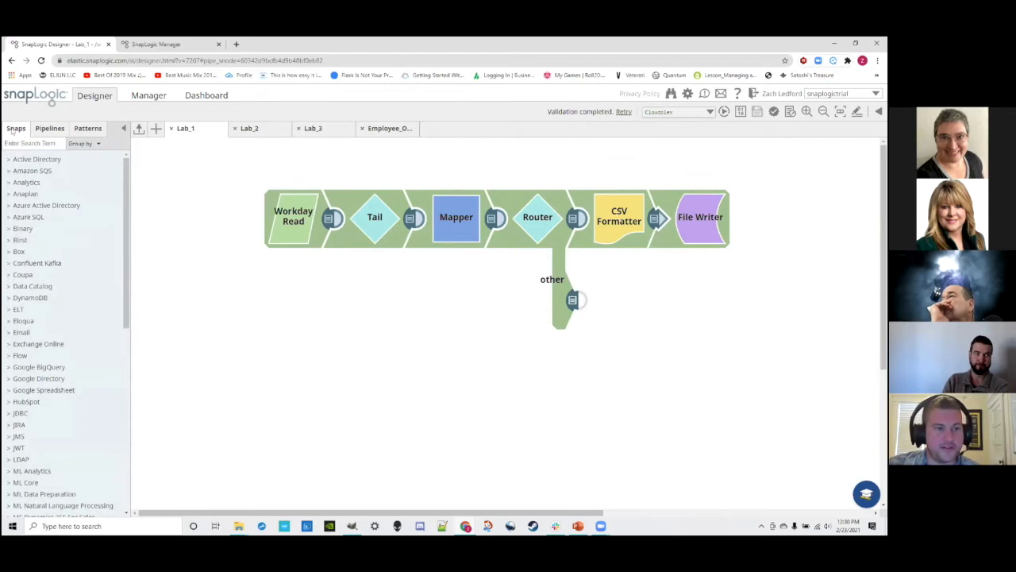
- Find the Workday snaps by searching for "workday" and place a Workday Read snap below the existing Lab_1 pipeline
{"action": "left_click", "coordinate": [30, 143]}
{"action": "type", "text": "workday"}
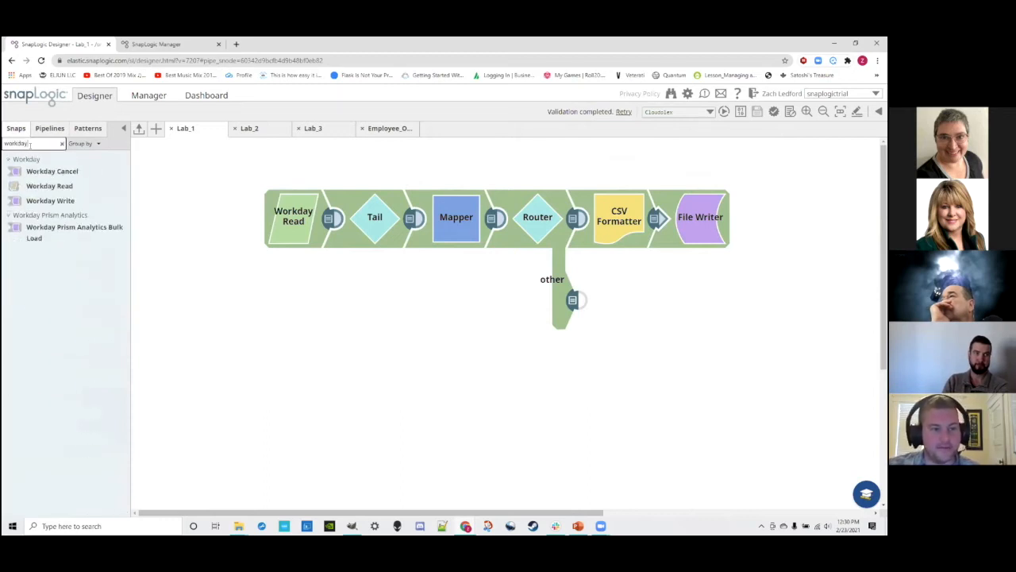
{"action": "left_click_drag", "start_coordinate": [49, 185], "coordinate": [279, 350]}
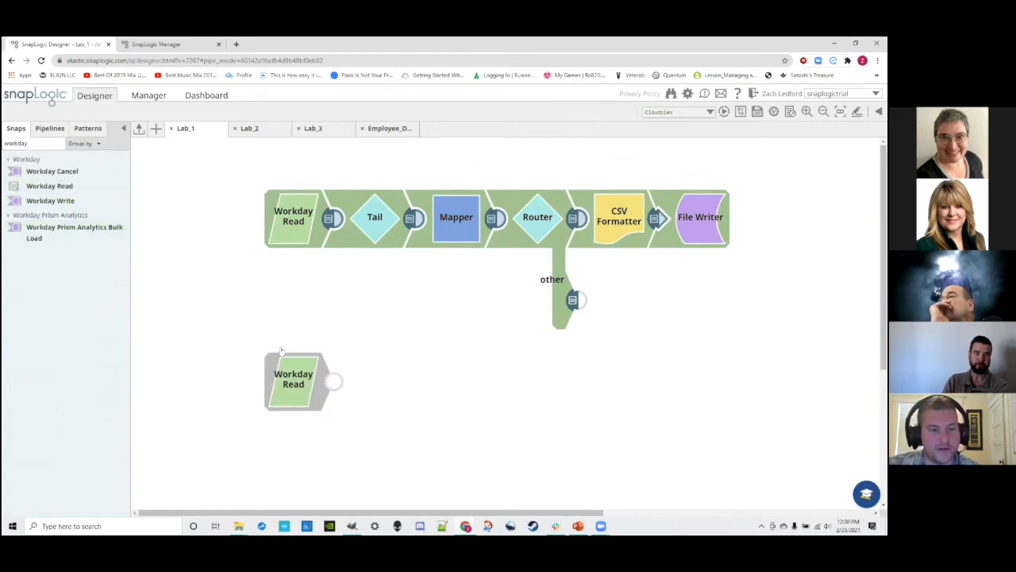
- Open the Workday Read snap at the start of the pipeline and select the shared Workday PT1 account as its account reference
{"action": "left_click", "coordinate": [302, 223]}
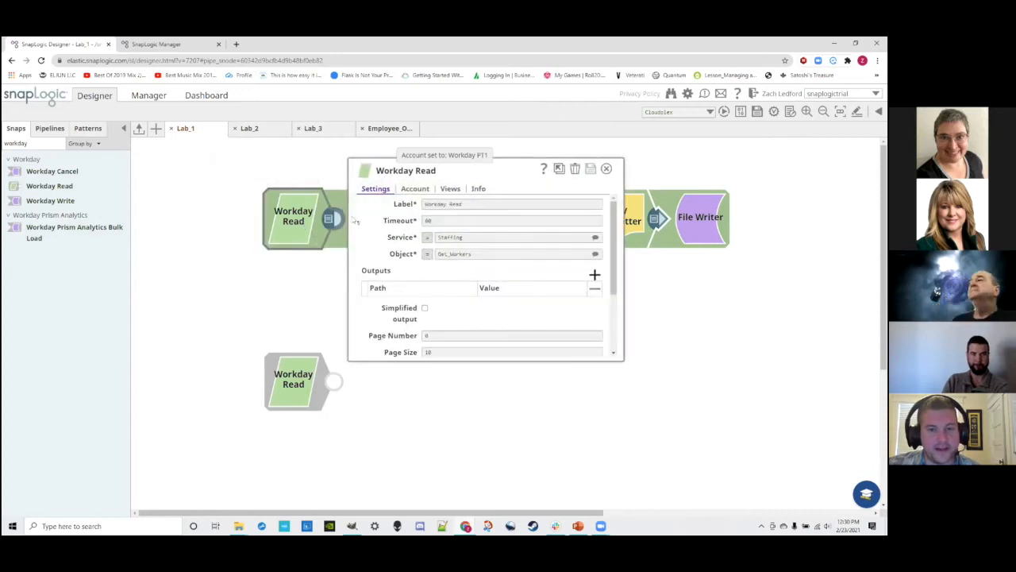
{"action": "left_click", "coordinate": [558, 168]}
{"action": "left_click", "coordinate": [133, 137]}
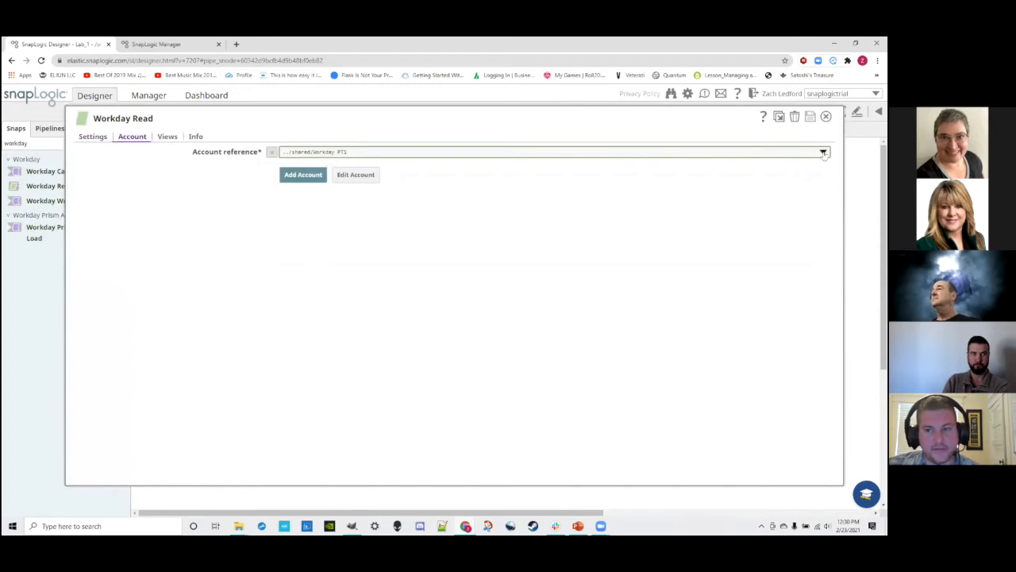
{"action": "left_click", "coordinate": [824, 151]}
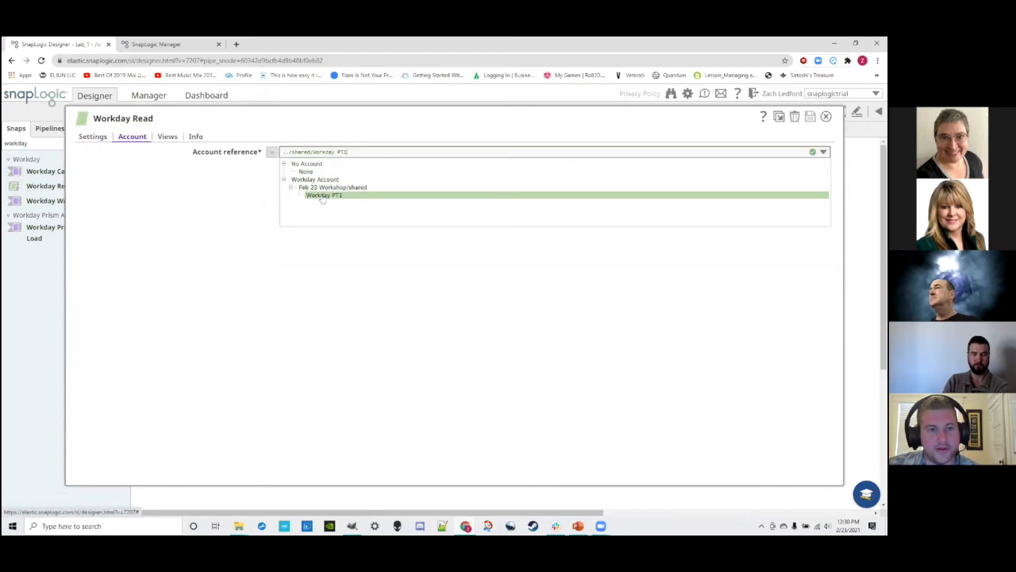
{"action": "left_click", "coordinate": [322, 196]}
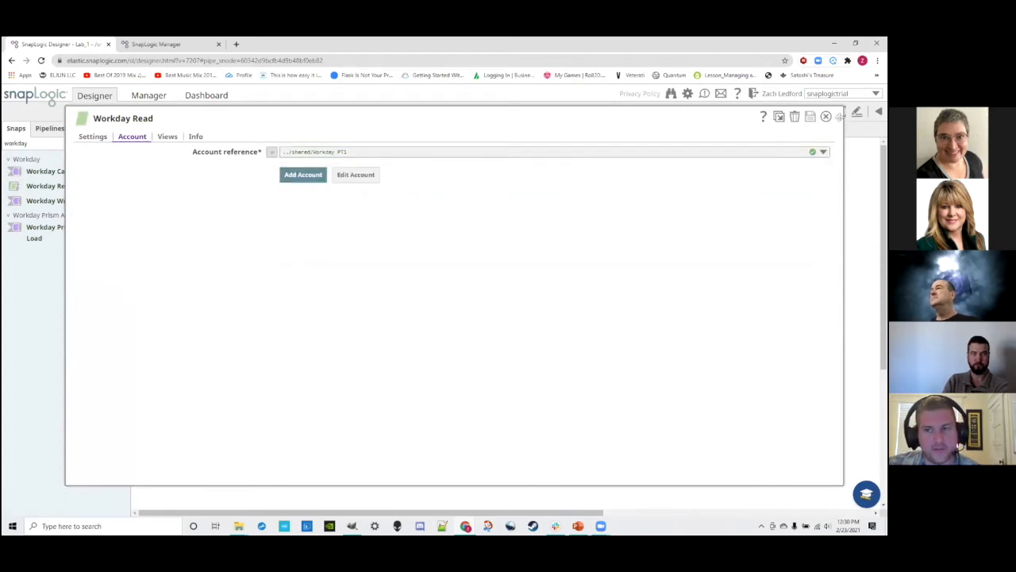
- Examine the Workday Read snap's settings and look through the Workday services available for its Service setting
{"action": "left_click", "coordinate": [92, 135]}
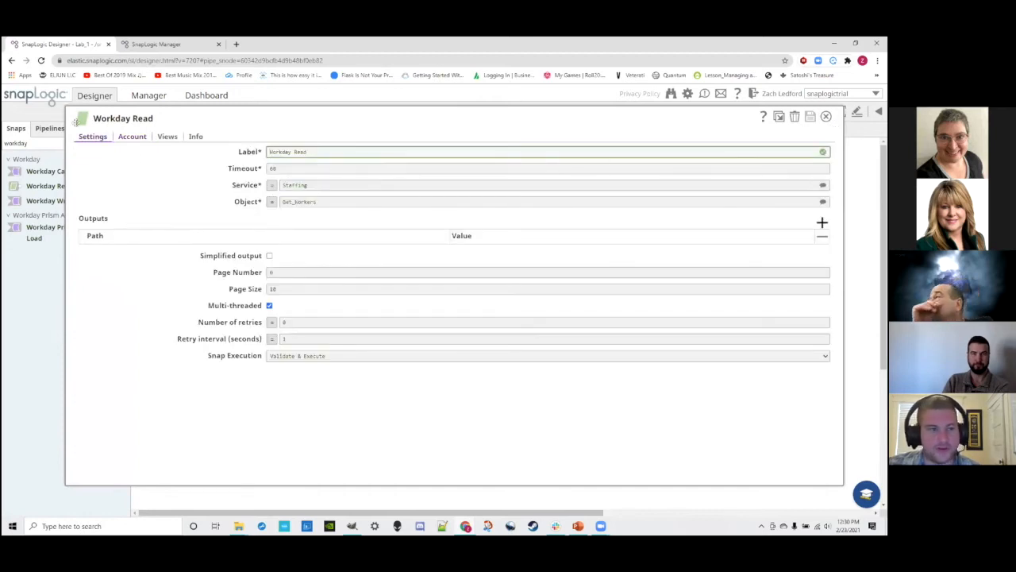
{"action": "left_click_drag", "start_coordinate": [65, 106], "coordinate": [125, 140]}
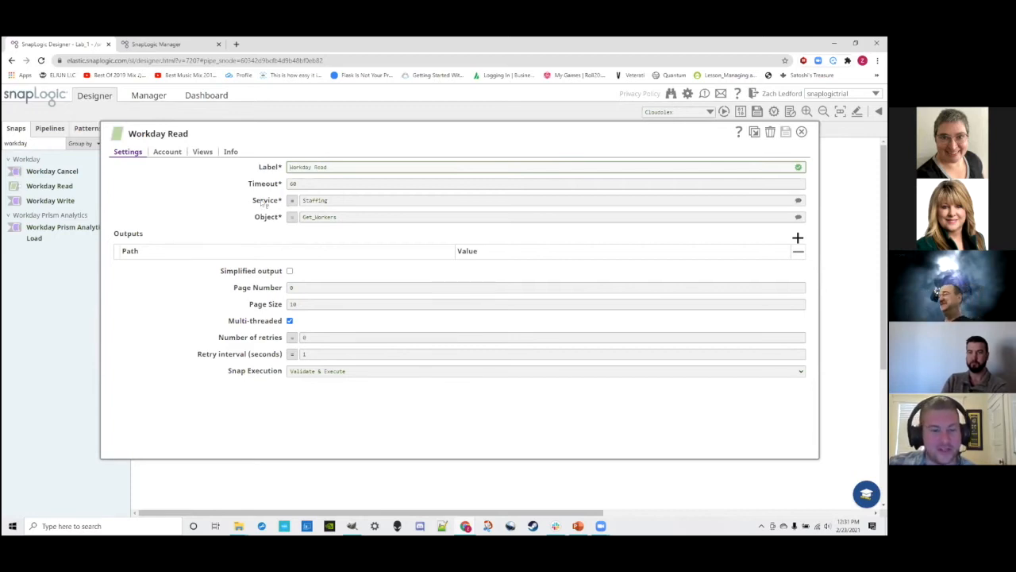
{"action": "left_click", "coordinate": [752, 202]}
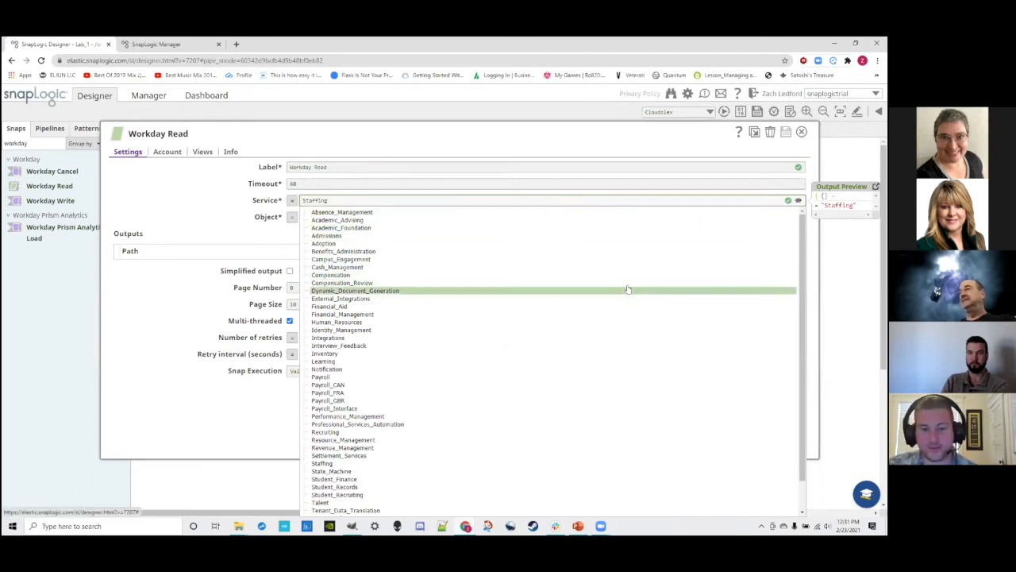
{"action": "scroll", "coordinate": [635, 321], "scroll_direction": "down", "scroll_amount": 2}
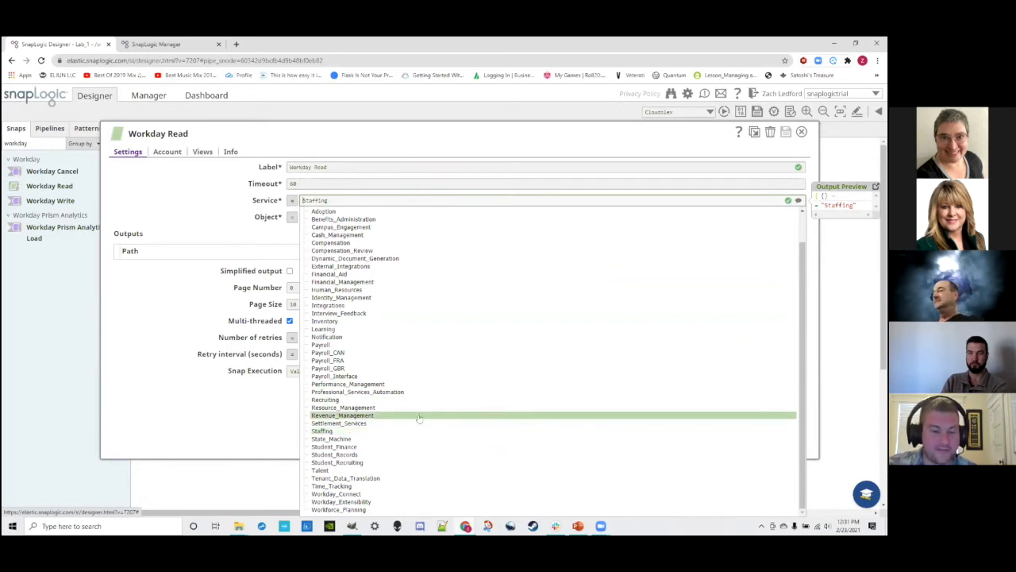
{"action": "scroll", "coordinate": [376, 236], "scroll_direction": "up", "scroll_amount": 2}
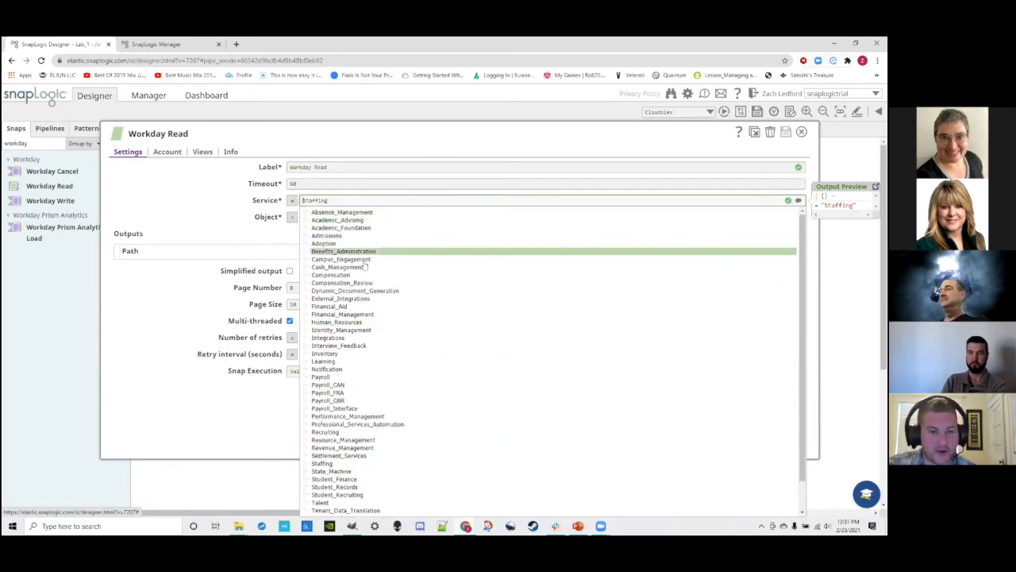
{"action": "scroll", "coordinate": [349, 333], "scroll_direction": "down", "scroll_amount": 2}
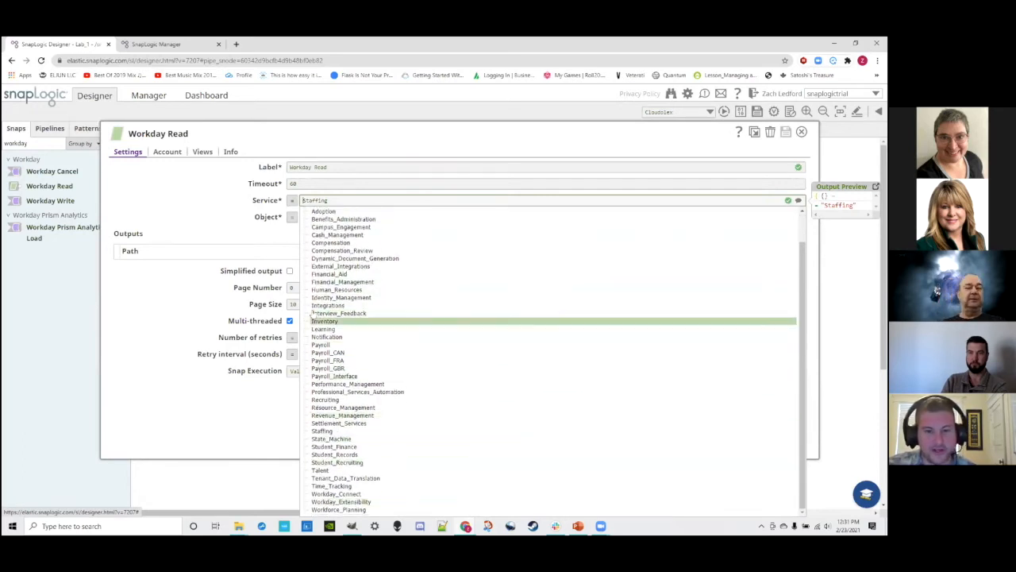
{"action": "scroll", "coordinate": [349, 318], "scroll_direction": "up", "scroll_amount": 2}
{"action": "scroll", "coordinate": [369, 444], "scroll_direction": "down", "scroll_amount": 2}
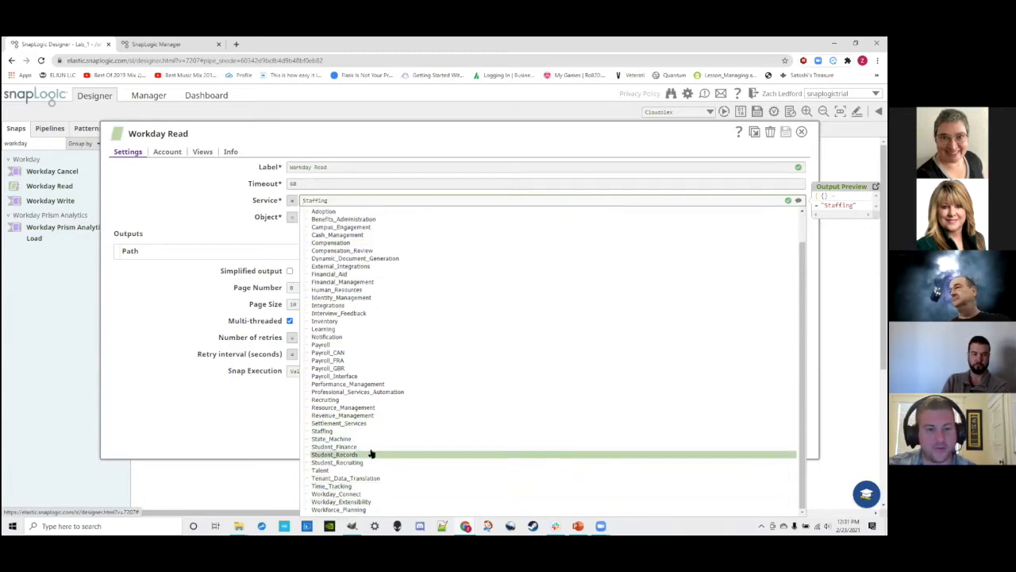
{"action": "left_click", "coordinate": [200, 213]}
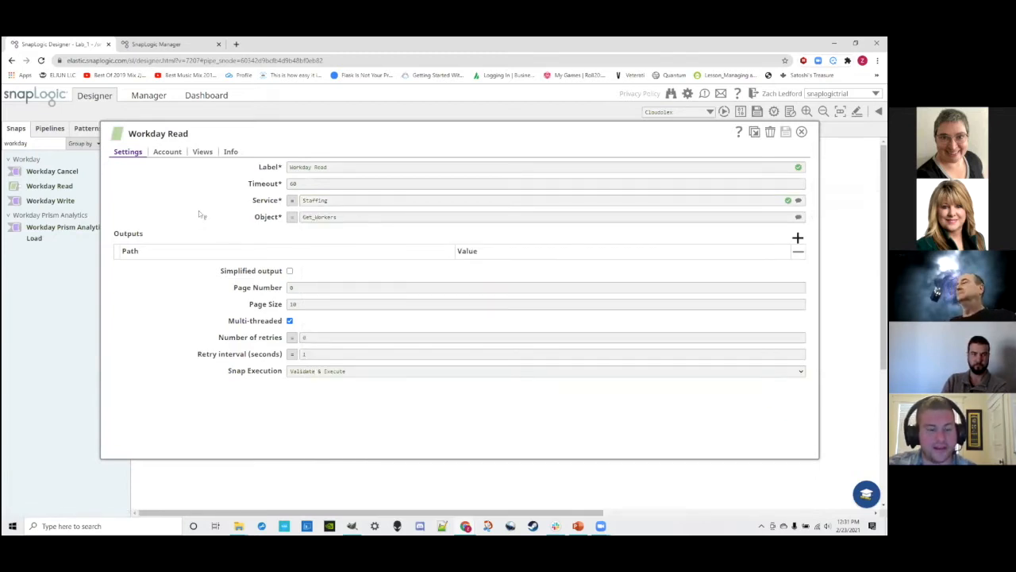
- Review the objects available for the Staffing service and close the Workday Read snap's settings
{"action": "left_click", "coordinate": [798, 217]}
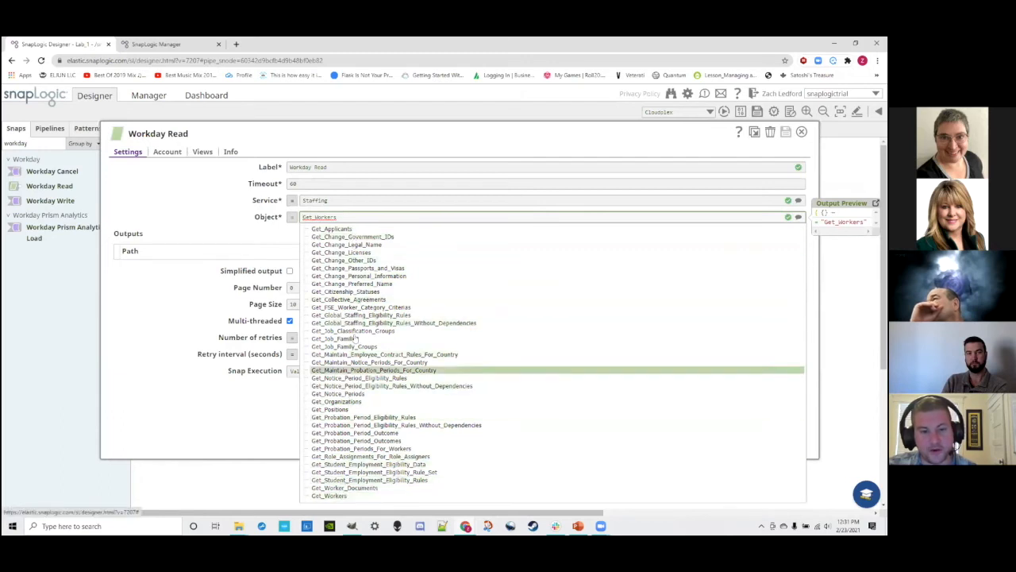
{"action": "left_click", "coordinate": [198, 208]}
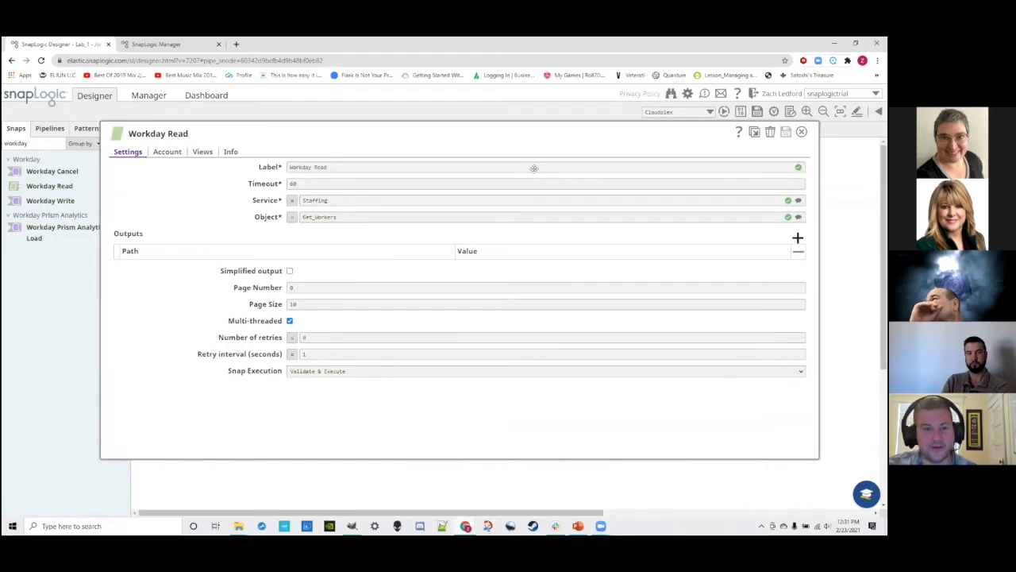
{"action": "left_click", "coordinate": [800, 133]}
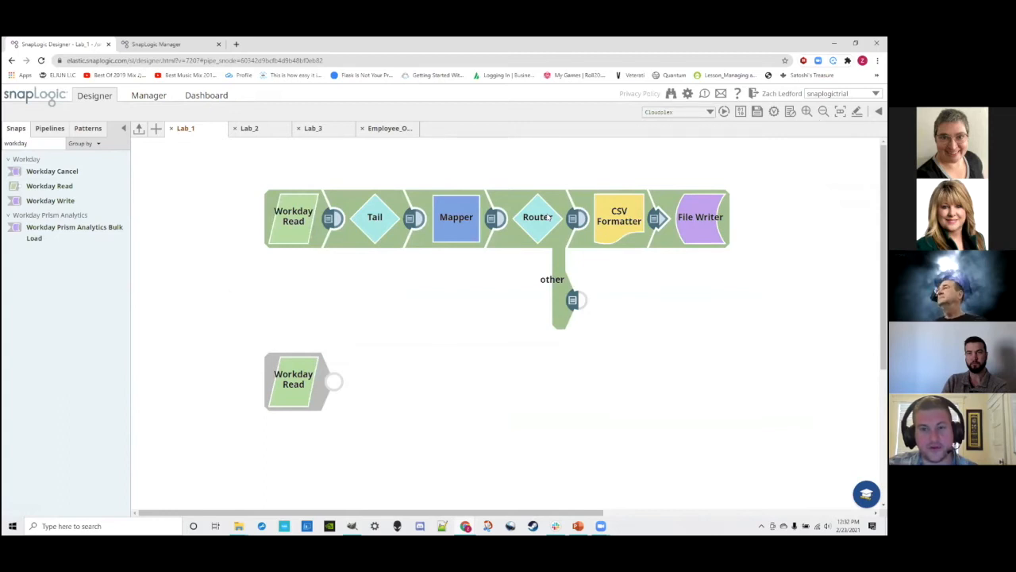
- Delete the unconnected Workday Read snap below the pipeline
{"action": "right_click", "coordinate": [310, 392]}
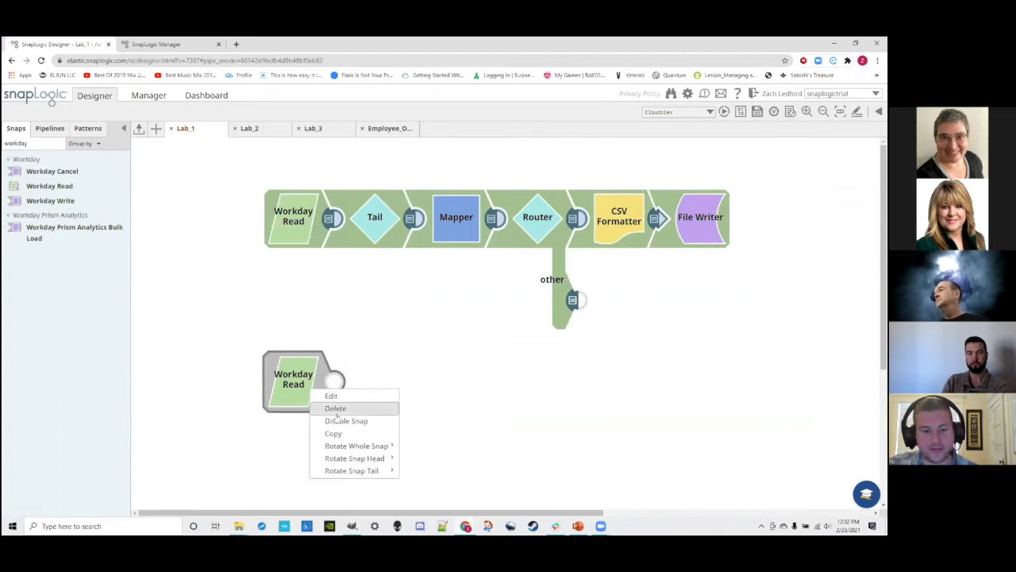
{"action": "left_click", "coordinate": [326, 406]}
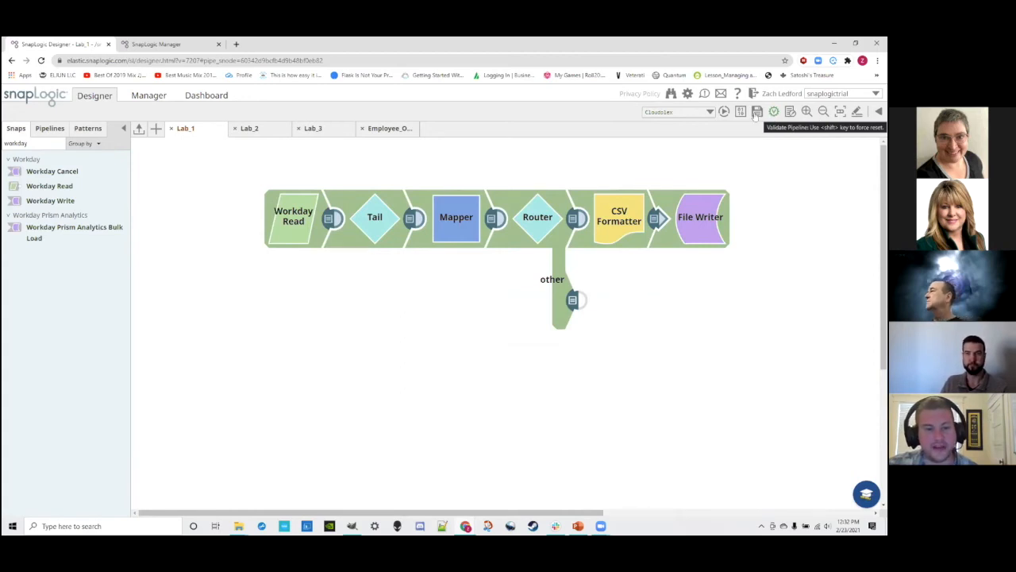
- Open the Workday Read snap's output preview, show it as JSON and expand the first worker record
{"action": "left_click", "coordinate": [327, 220]}
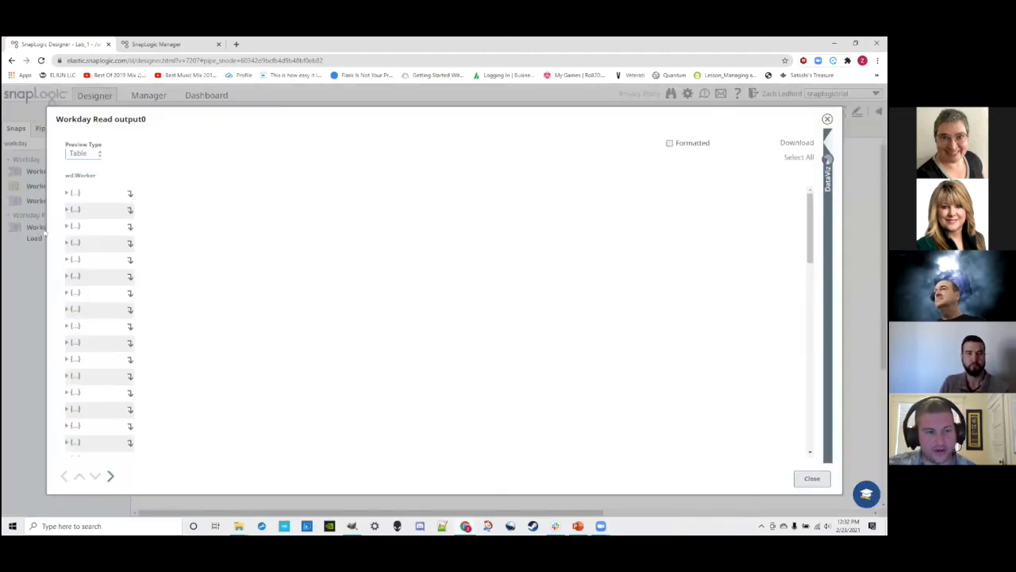
{"action": "left_click", "coordinate": [68, 193]}
{"action": "left_click", "coordinate": [83, 152]}
{"action": "left_click", "coordinate": [79, 163]}
{"action": "left_click", "coordinate": [72, 185]}
{"action": "left_click", "coordinate": [78, 194]}
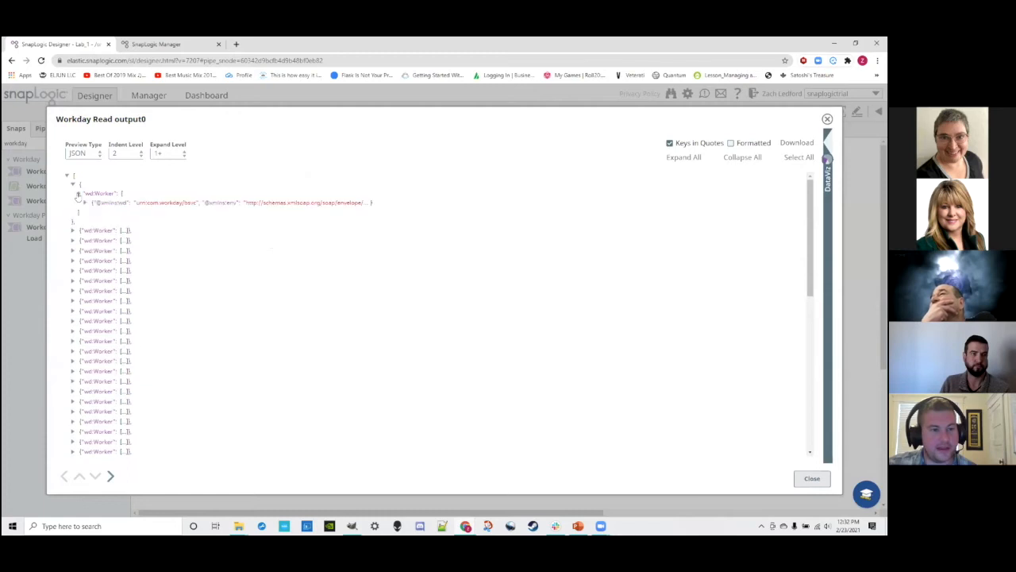
- Expand the first worker's details to examine the worker reference IDs, the worker data and the personal data
{"action": "left_click", "coordinate": [84, 202]}
{"action": "left_click", "coordinate": [92, 231]}
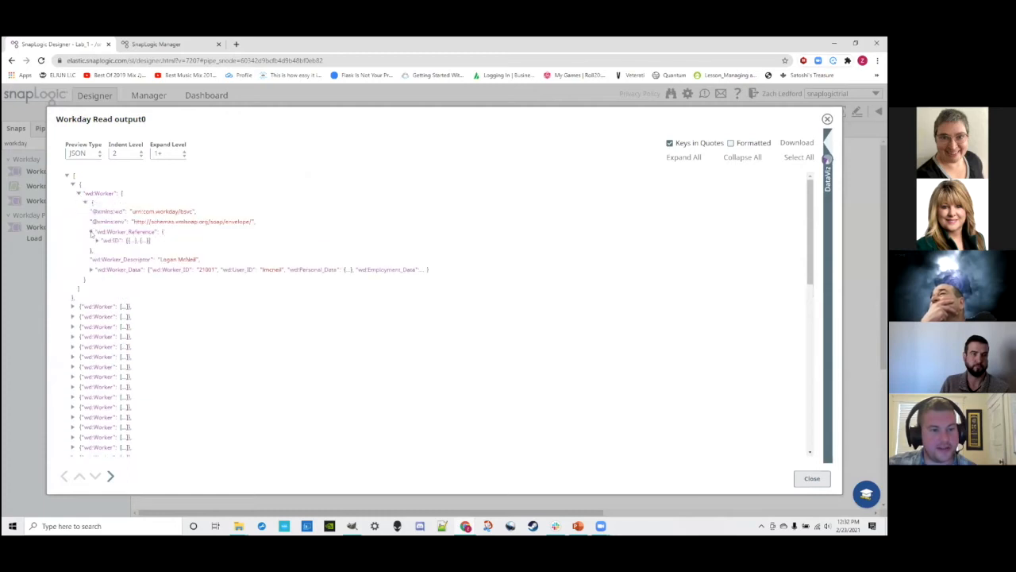
{"action": "left_click", "coordinate": [90, 270]}
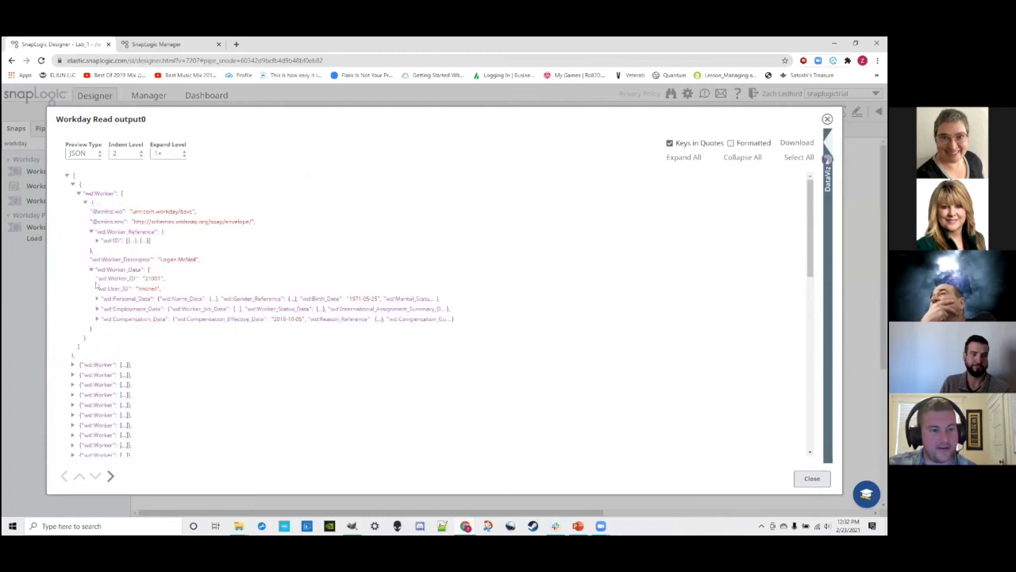
{"action": "left_click", "coordinate": [96, 298]}
{"action": "left_click", "coordinate": [97, 239]}
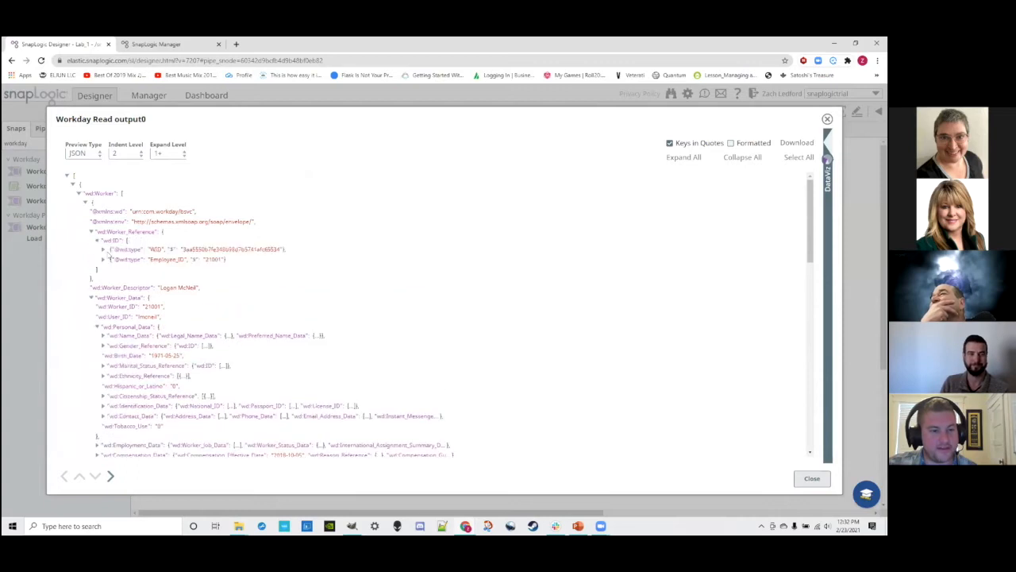
{"action": "left_click", "coordinate": [101, 250]}
{"action": "left_click", "coordinate": [104, 284]}
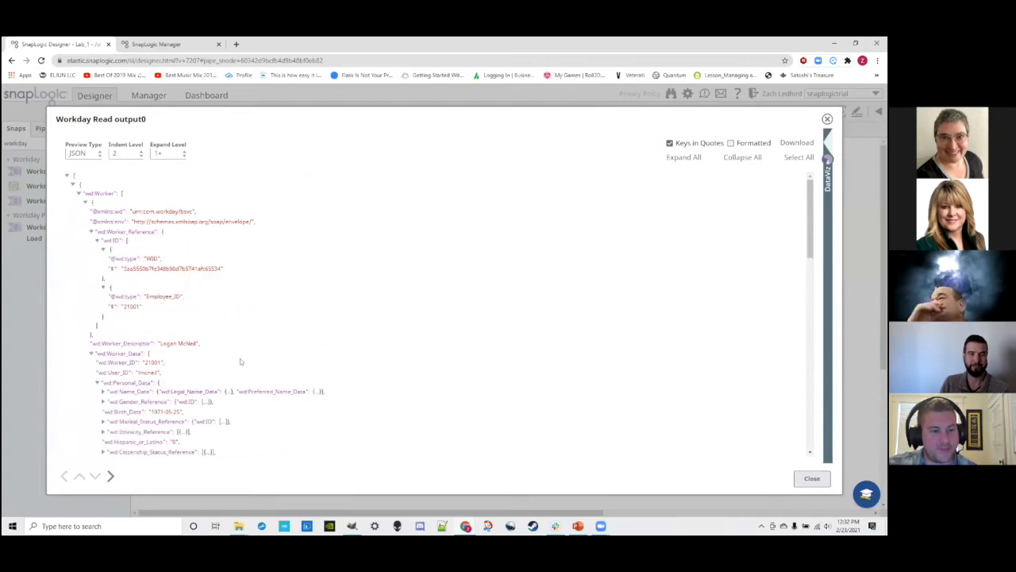
- Expand the marital status reference in the worker's personal data to examine both of its ID entries
{"action": "scroll", "coordinate": [104, 285], "scroll_direction": "down", "scroll_amount": 2}
{"action": "left_click", "coordinate": [102, 329]}
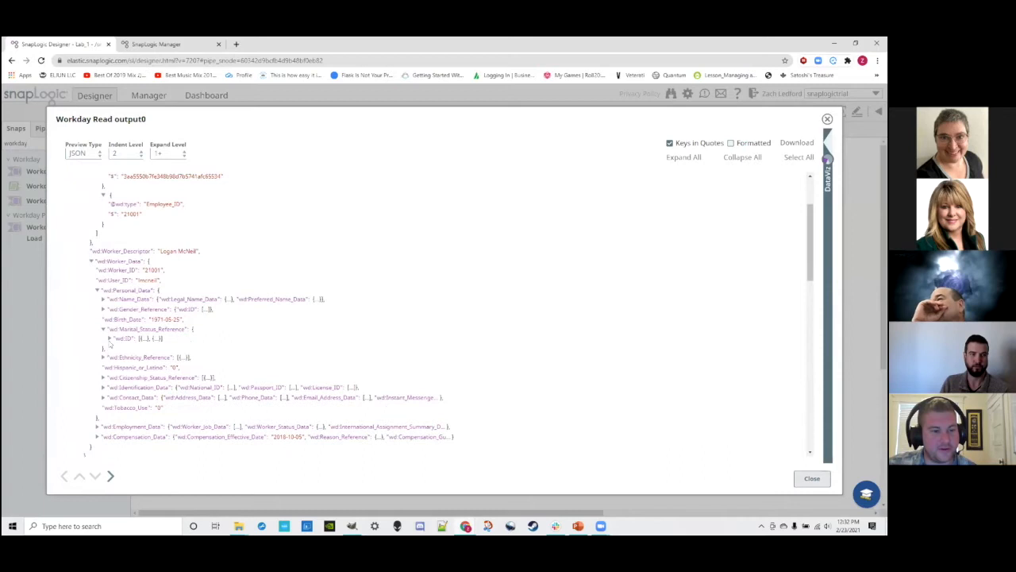
{"action": "left_click", "coordinate": [109, 339]}
{"action": "left_click", "coordinate": [115, 347]}
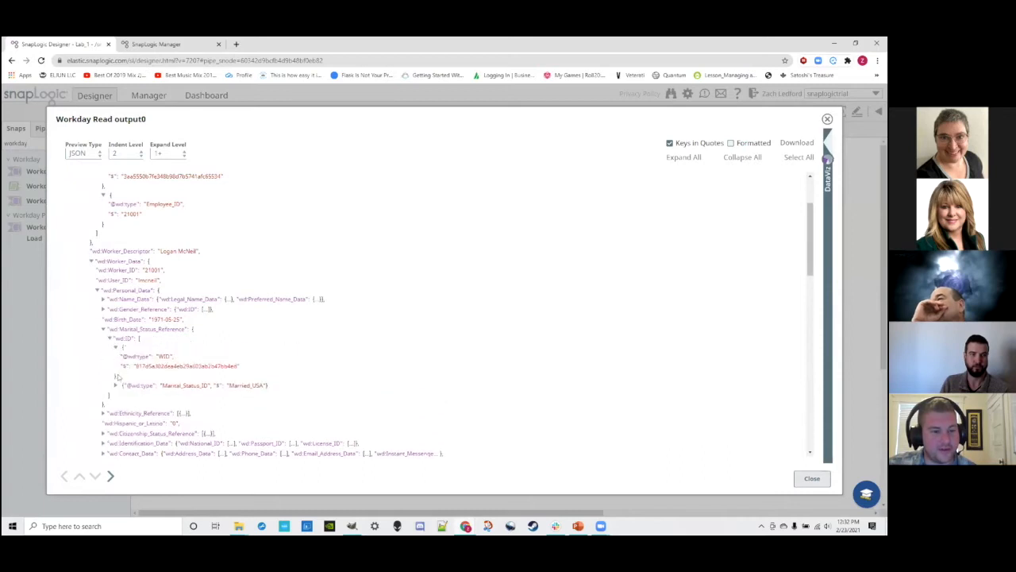
{"action": "left_click", "coordinate": [114, 386]}
- Expand the citizenship status reference to examine its ID entries, and close the output preview
{"action": "scroll", "coordinate": [113, 388], "scroll_direction": "down", "scroll_amount": 3}
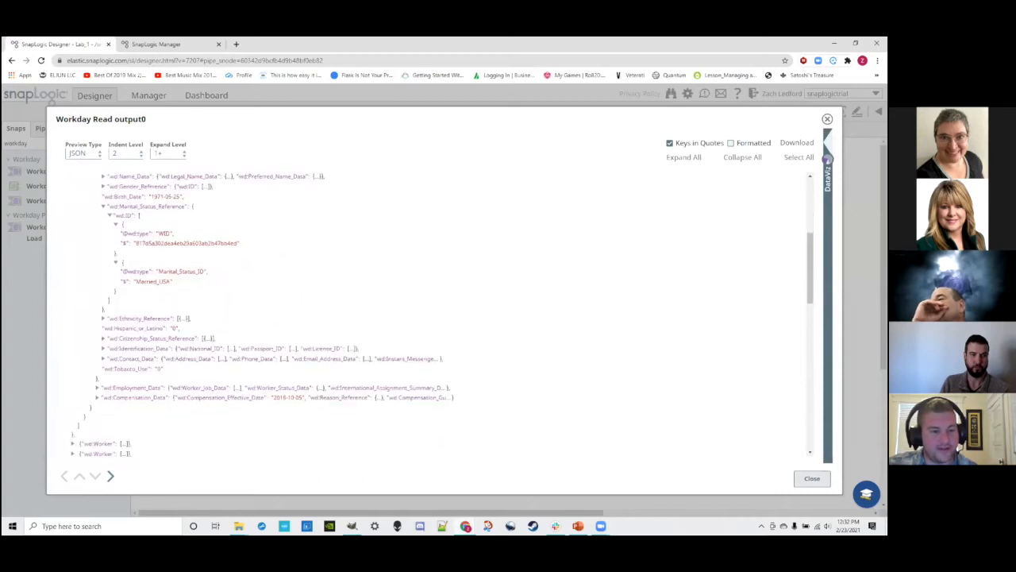
{"action": "left_click", "coordinate": [103, 338]}
{"action": "left_click", "coordinate": [109, 348]}
{"action": "left_click", "coordinate": [116, 356]}
{"action": "left_click", "coordinate": [121, 365]}
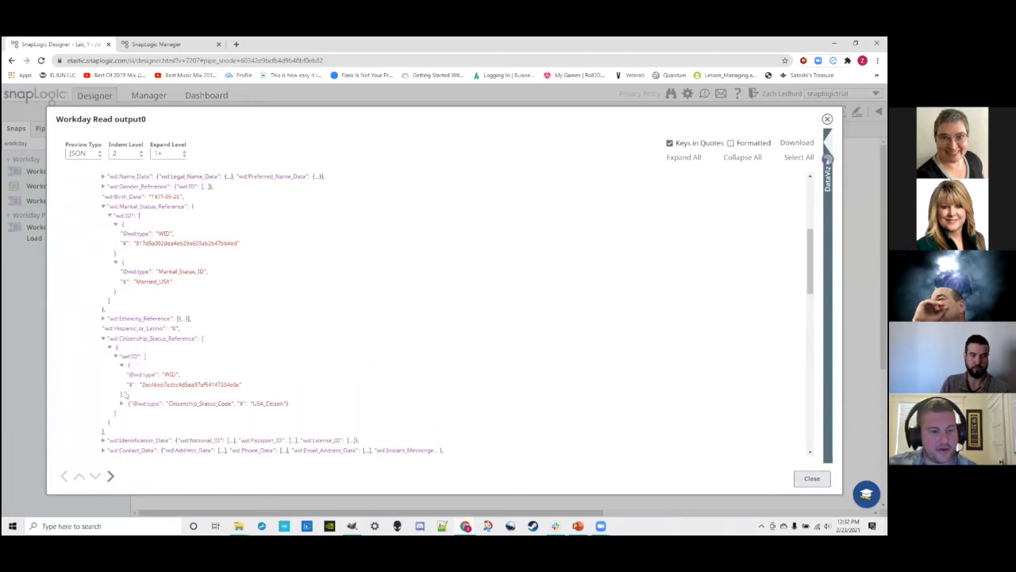
{"action": "left_click", "coordinate": [123, 403]}
{"action": "scroll", "coordinate": [123, 403], "scroll_direction": "down", "scroll_amount": 4}
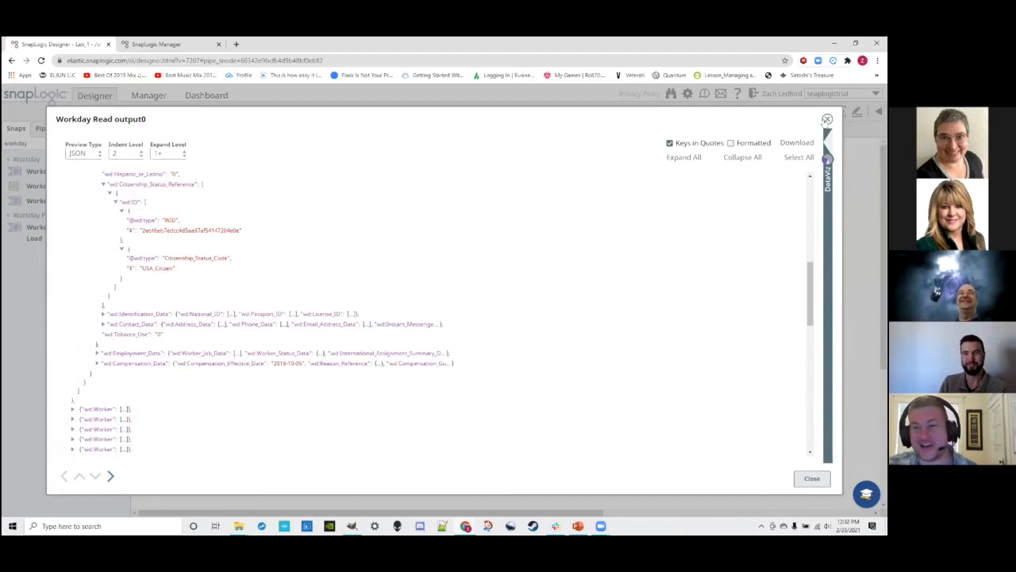
{"action": "left_click", "coordinate": [827, 118]}
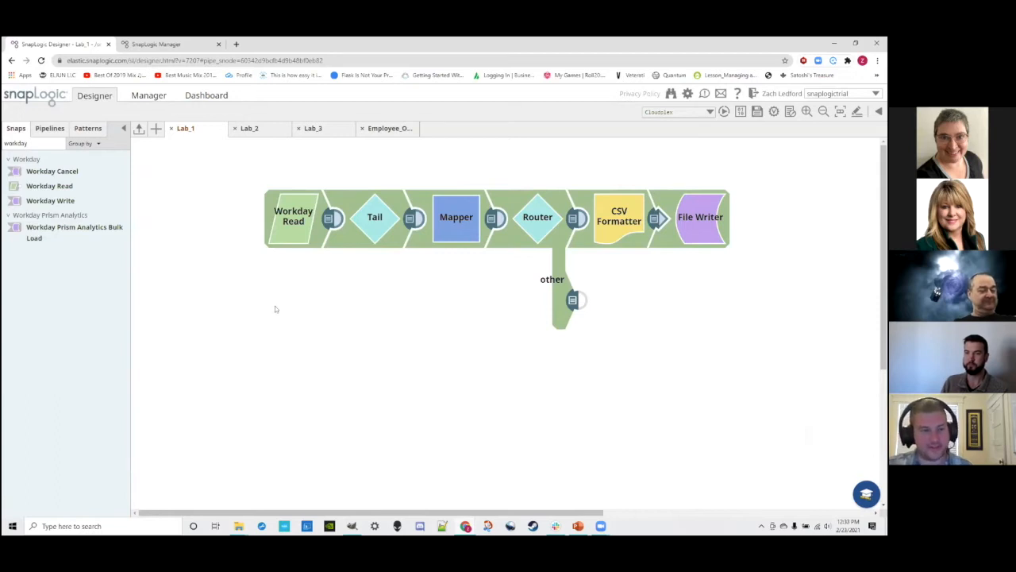
- Create a new pipeline and paste into it a copy of the Workday Read snap from Lab_1
{"action": "left_click", "coordinate": [158, 135]}
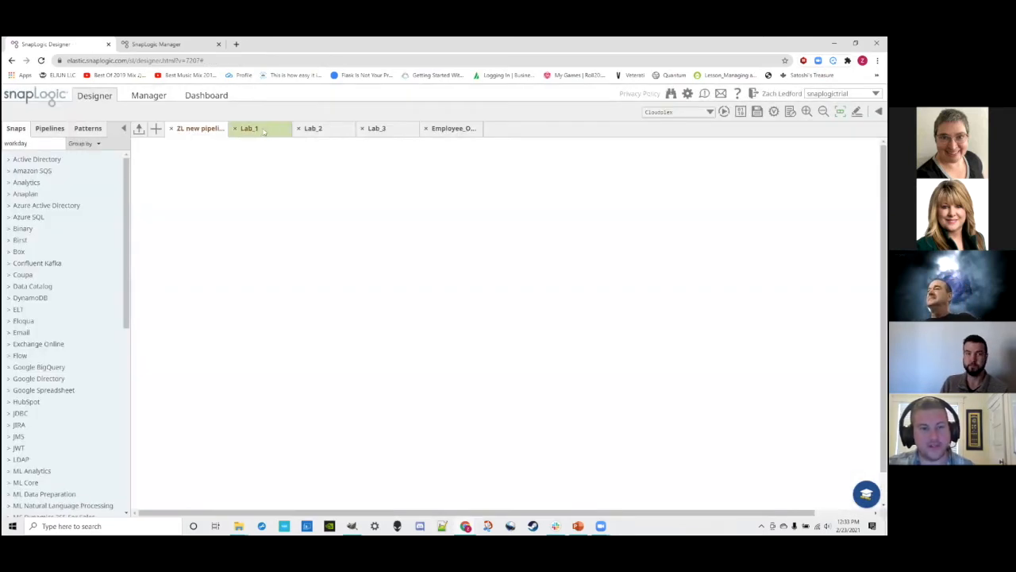
{"action": "left_click", "coordinate": [256, 130]}
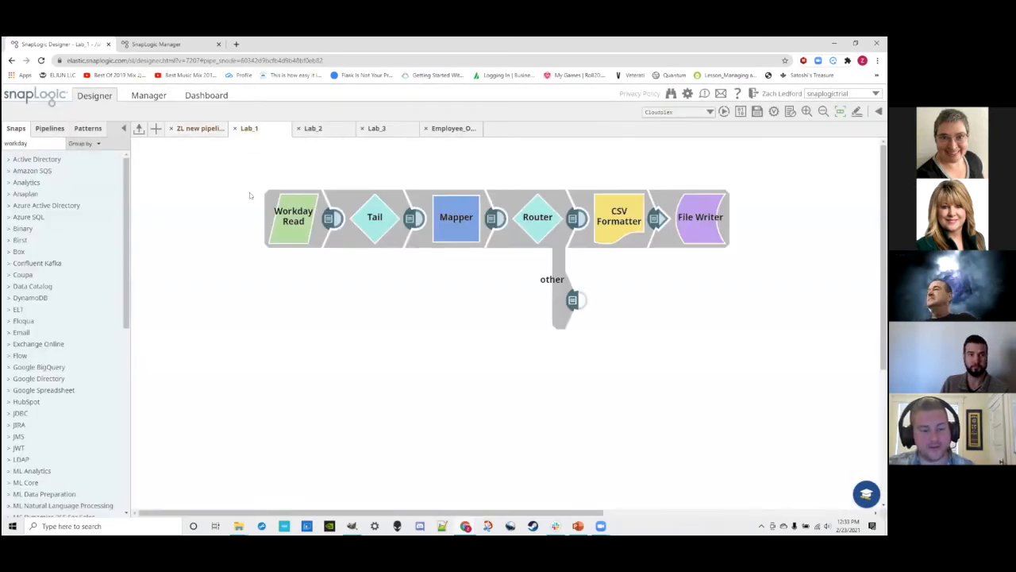
{"action": "right_click", "coordinate": [279, 223]}
{"action": "left_click", "coordinate": [314, 263]}
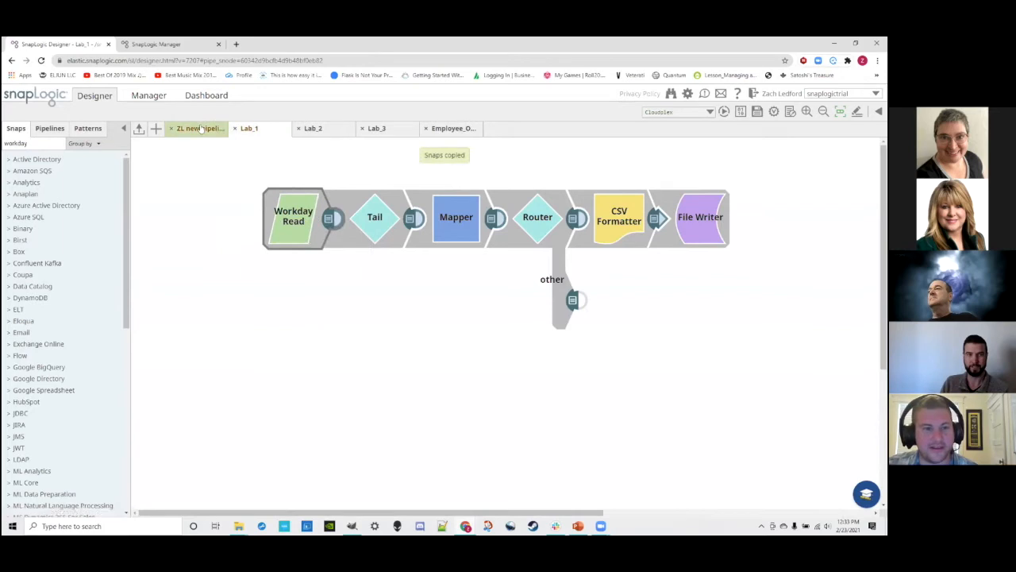
{"action": "left_click", "coordinate": [202, 129]}
{"action": "right_click", "coordinate": [243, 235]}
{"action": "left_click", "coordinate": [253, 241]}
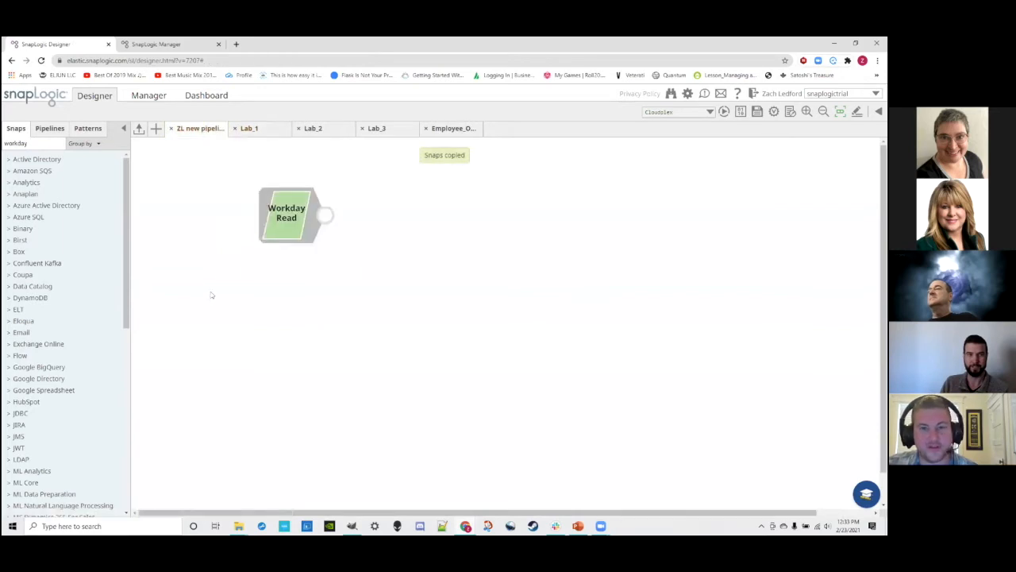
- Return to Lab_1 and examine the Tail snap's number of documents setting, leaving it unchanged
{"action": "left_click", "coordinate": [253, 129]}
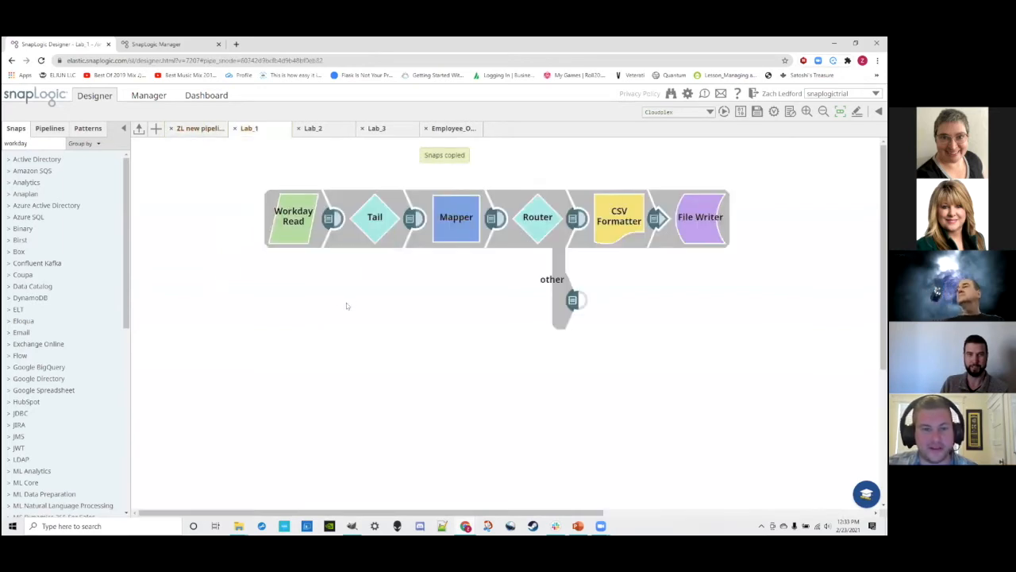
{"action": "left_click", "coordinate": [354, 242]}
{"action": "double_click", "coordinate": [450, 225]}
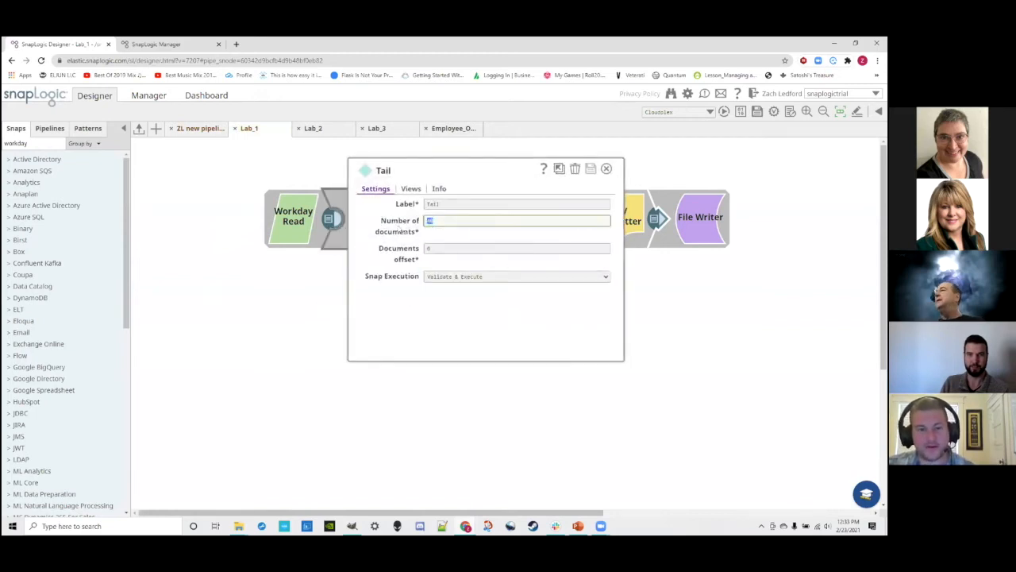
{"action": "left_click_drag", "start_coordinate": [443, 221], "coordinate": [428, 220]}
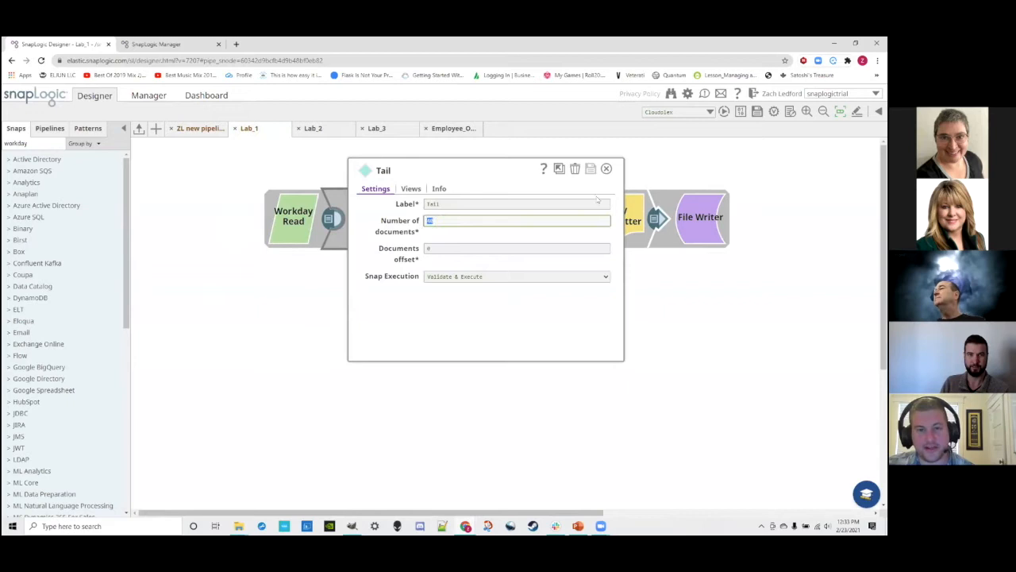
{"action": "left_click", "coordinate": [499, 235]}
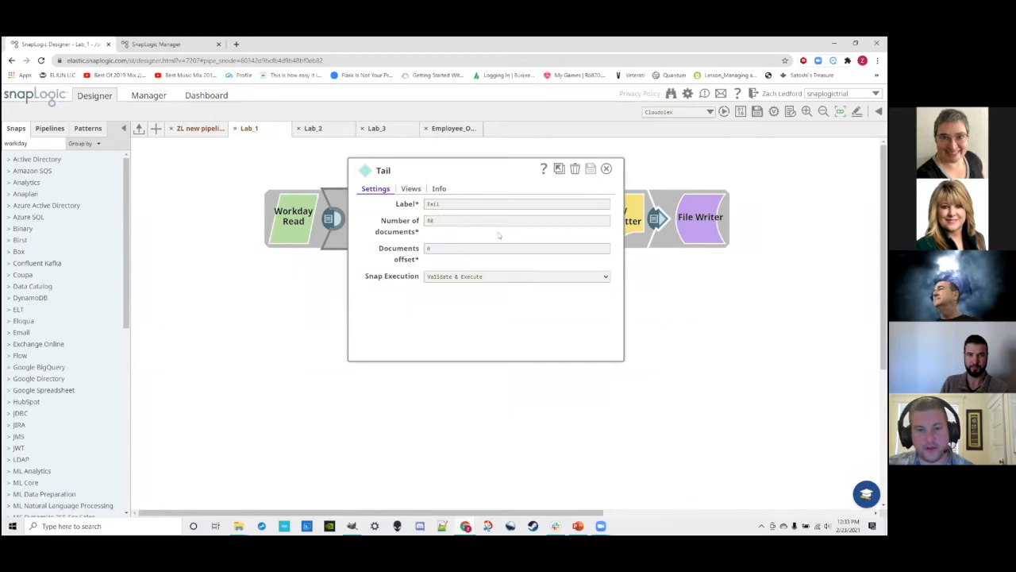
{"action": "left_click", "coordinate": [606, 169]}
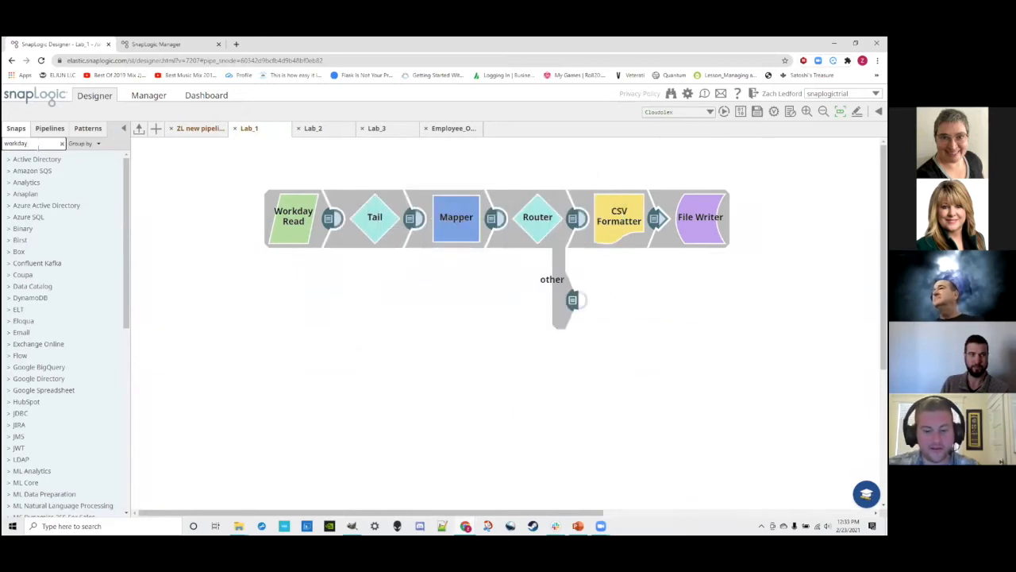
- Add a new Workday Read snap below the existing Lab_1 pipeline and attach a Tail snap to its output
{"action": "left_click_drag", "start_coordinate": [49, 185], "coordinate": [292, 383]}
{"action": "double_click", "coordinate": [6, 143]}
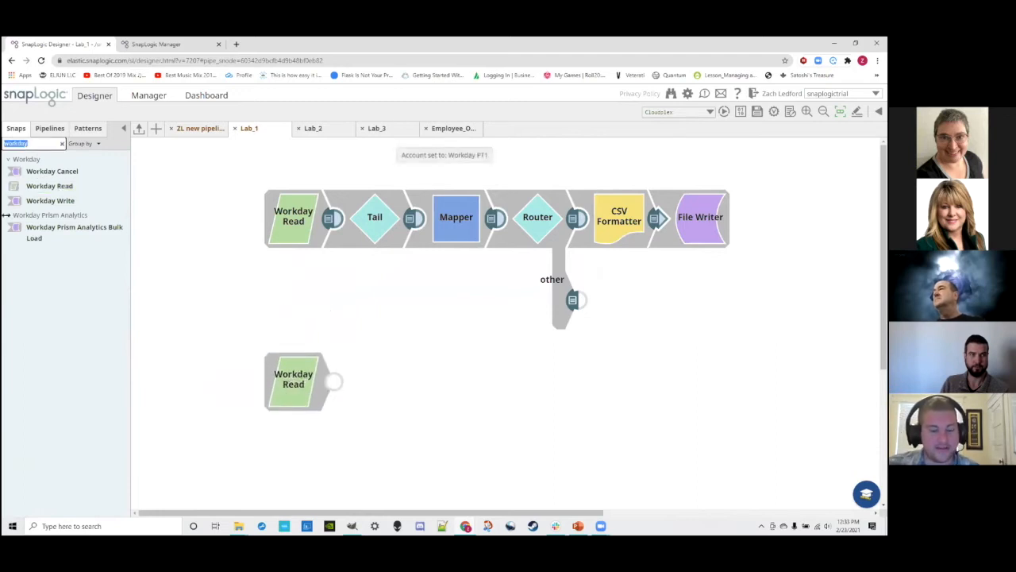
{"action": "type", "text": "tail"}
{"action": "left_click_drag", "start_coordinate": [32, 172], "coordinate": [373, 379]}
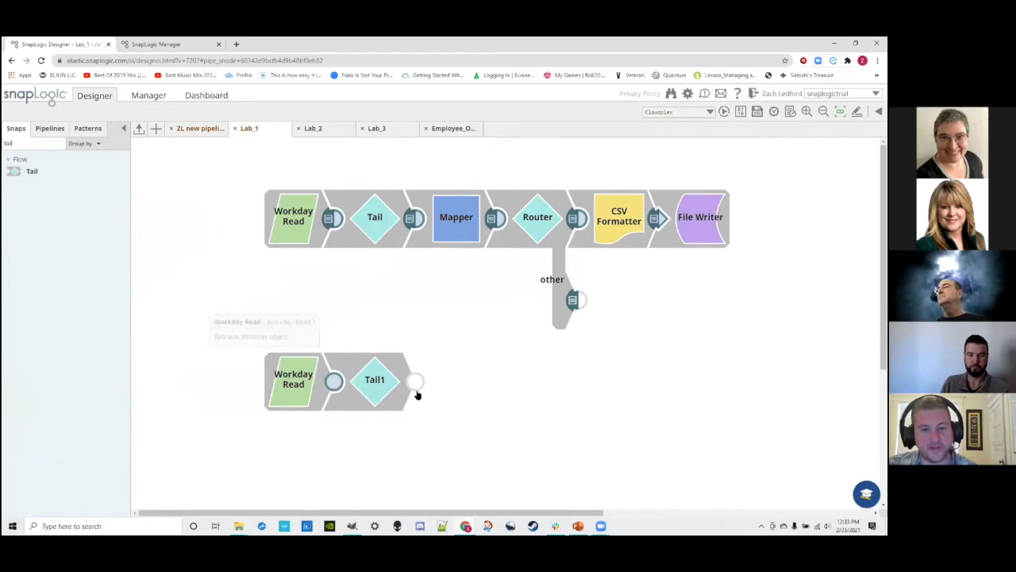
{"action": "mouse_move", "coordinate": [370, 395]}
{"action": "left_mouse_down"}
{"action": "mouse_move", "coordinate": [421, 404]}
{"action": "mouse_move", "coordinate": [371, 389]}
{"action": "left_mouse_up"}
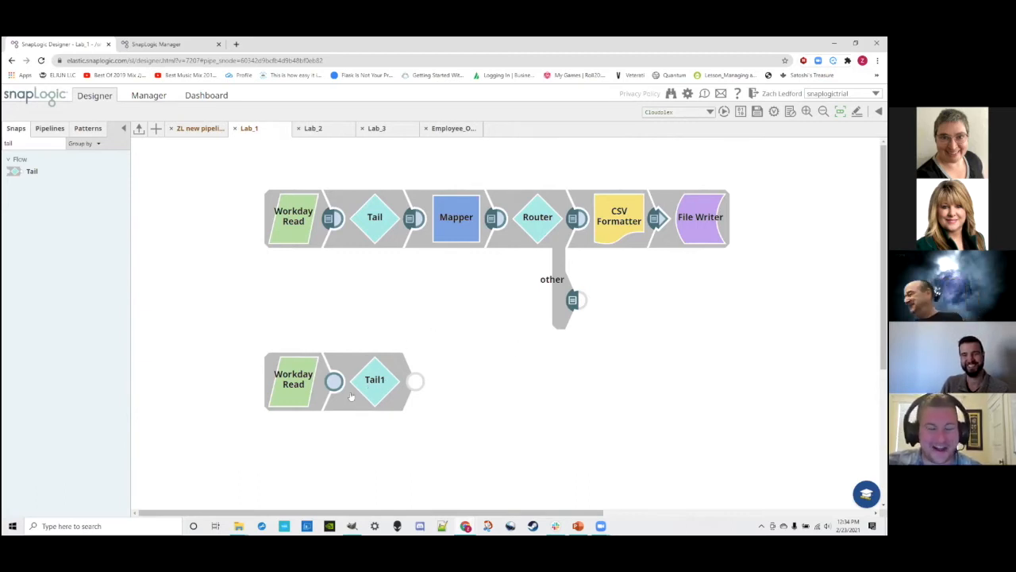
- Search the snap catalog for "mapper", open Lab_1's Mapper snap and expand wd:Worker down to wd:Worker_Data in its input schema
{"action": "double_click", "coordinate": [37, 145]}
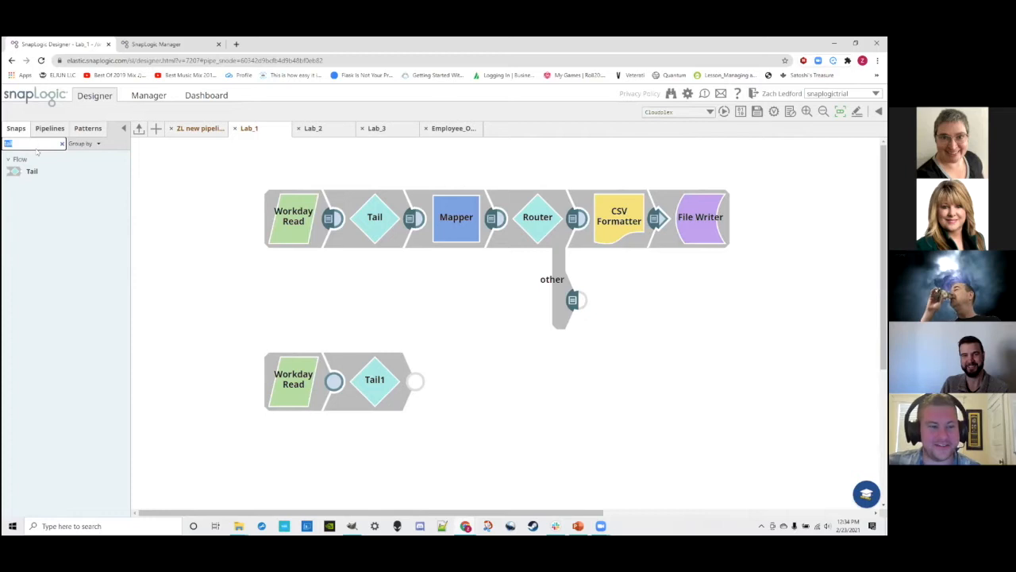
{"action": "type", "text": "mappi"}
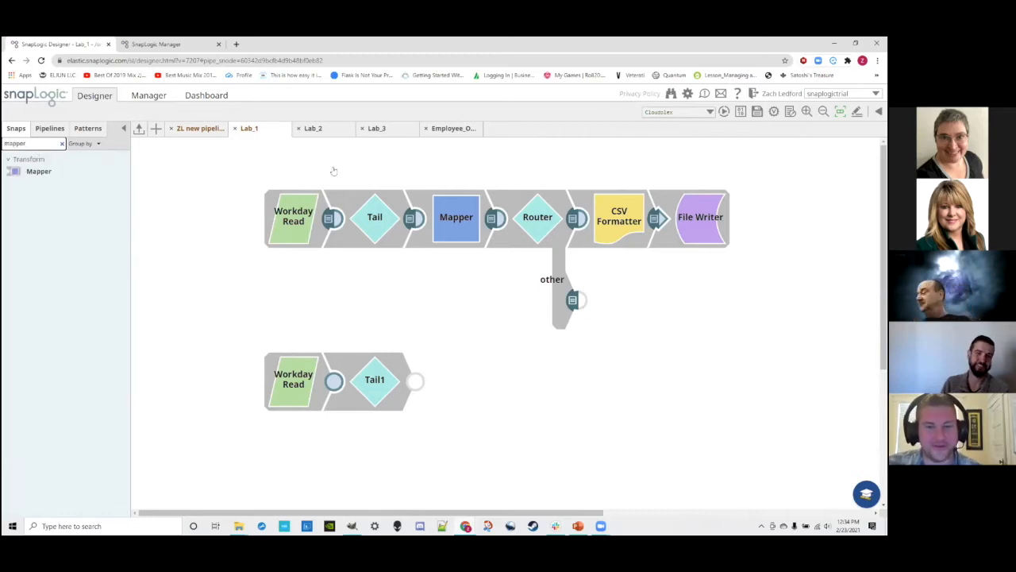
{"action": "left_click", "coordinate": [457, 220]}
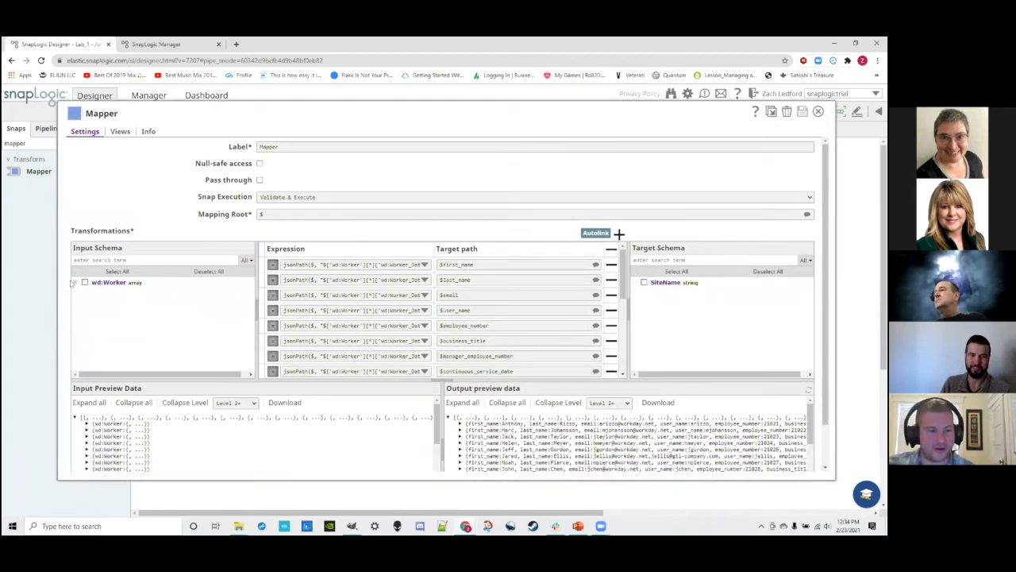
{"action": "left_click", "coordinate": [74, 283]}
{"action": "left_click", "coordinate": [82, 291]}
{"action": "left_click", "coordinate": [90, 313]}
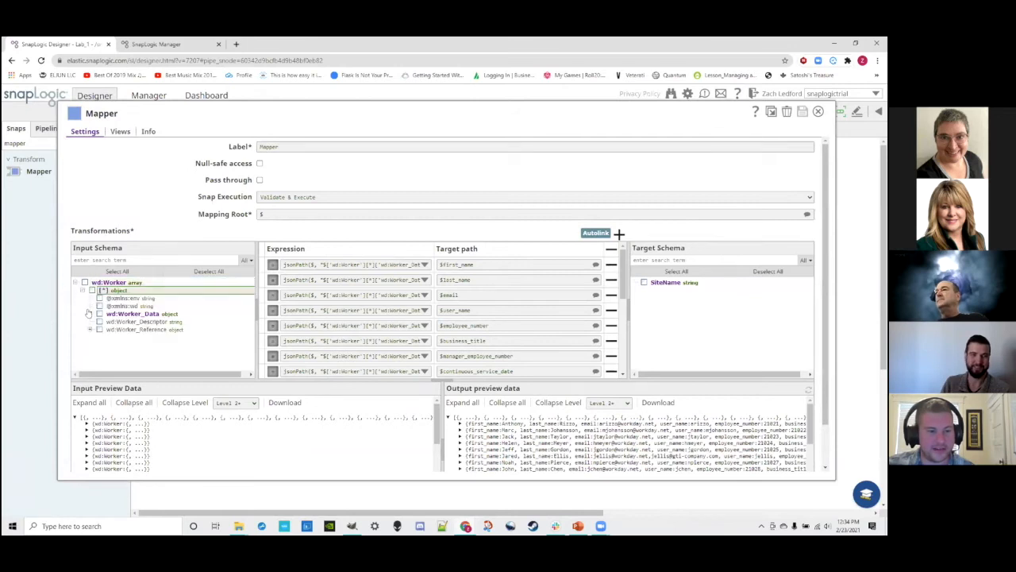
{"action": "scroll", "coordinate": [83, 343], "scroll_direction": "down", "scroll_amount": 1}
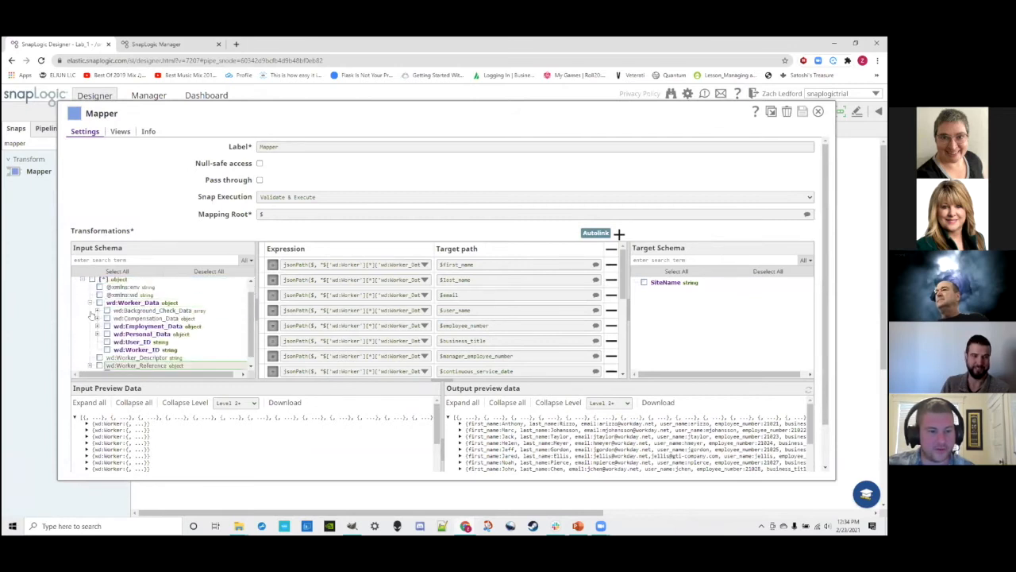
- Expand the compensation, background check, employment and personal data nodes in the input schema to examine their fields
{"action": "left_click", "coordinate": [95, 318]}
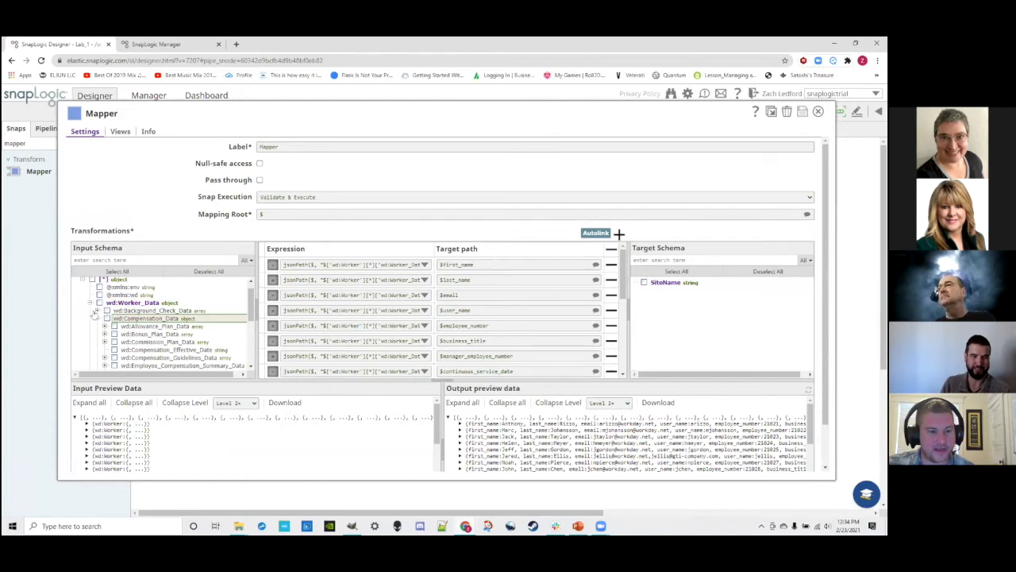
{"action": "left_click", "coordinate": [95, 311]}
{"action": "scroll", "coordinate": [101, 333], "scroll_direction": "down", "scroll_amount": 5}
{"action": "left_click", "coordinate": [96, 321]}
{"action": "scroll", "coordinate": [95, 339], "scroll_direction": "down", "scroll_amount": 3}
{"action": "left_click", "coordinate": [96, 322]}
{"action": "scroll", "coordinate": [95, 320], "scroll_direction": "down", "scroll_amount": 2}
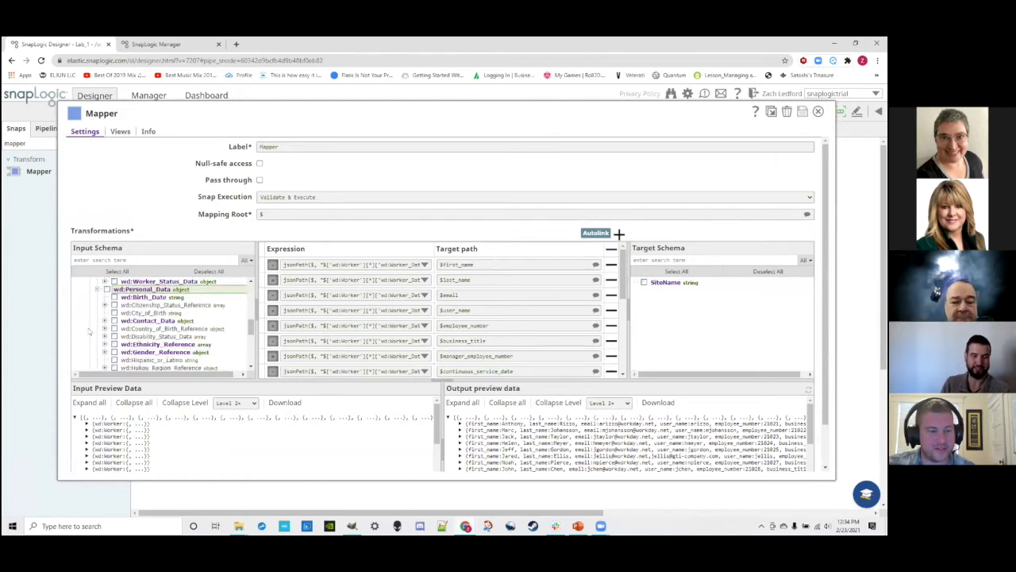
- Filter the input schema by "birth" and add a new mapping row that uses wd:Birth_Date as its expression
{"action": "left_click", "coordinate": [119, 259]}
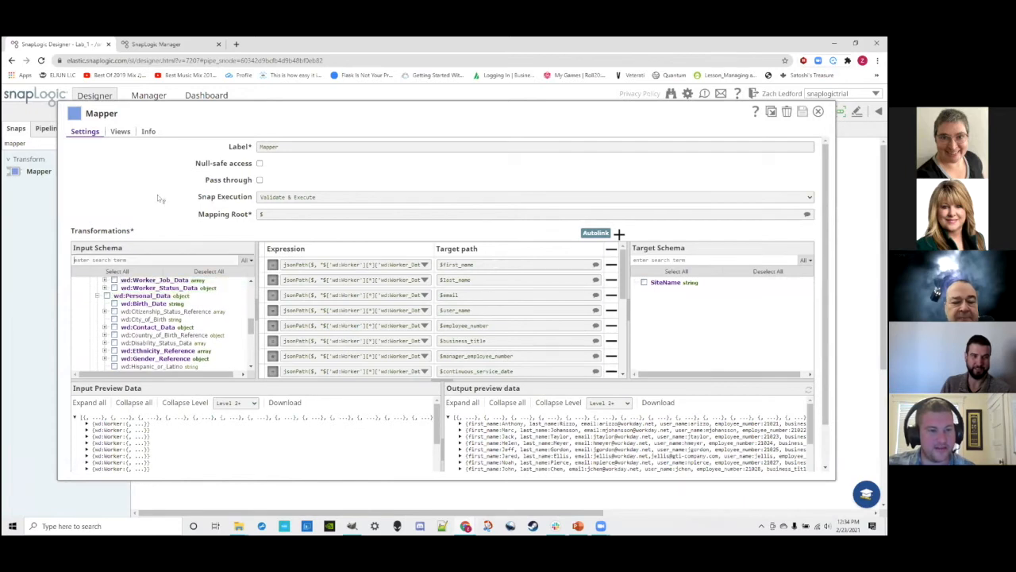
{"action": "type", "text": "birth"}
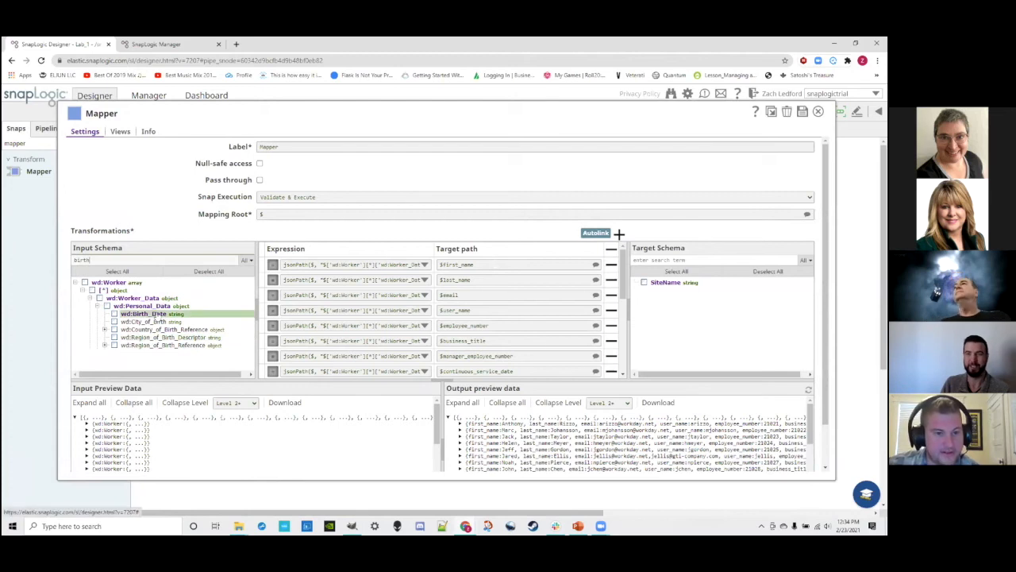
{"action": "scroll", "coordinate": [516, 317], "scroll_direction": "down", "scroll_amount": 5}
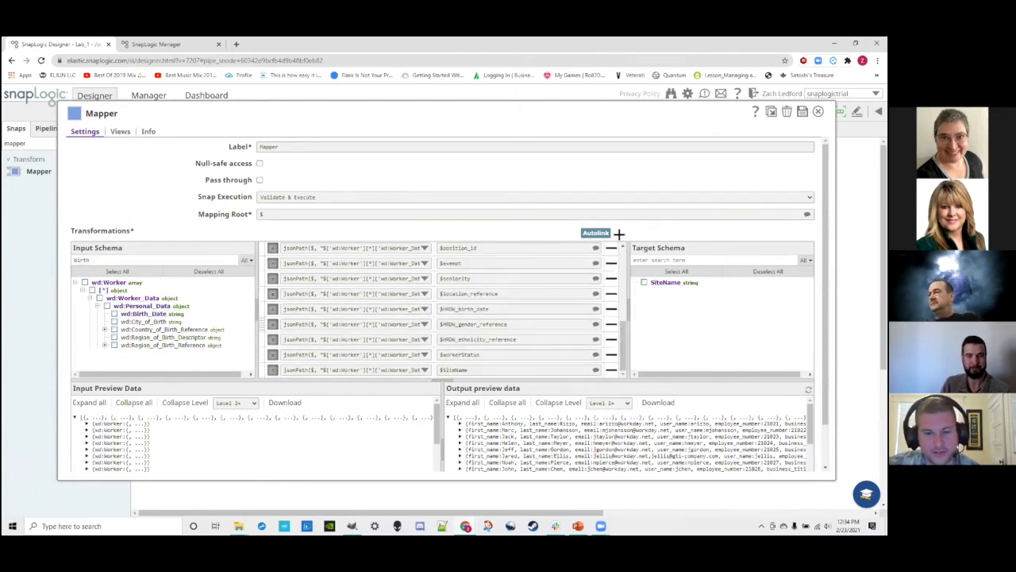
{"action": "left_click", "coordinate": [619, 235]}
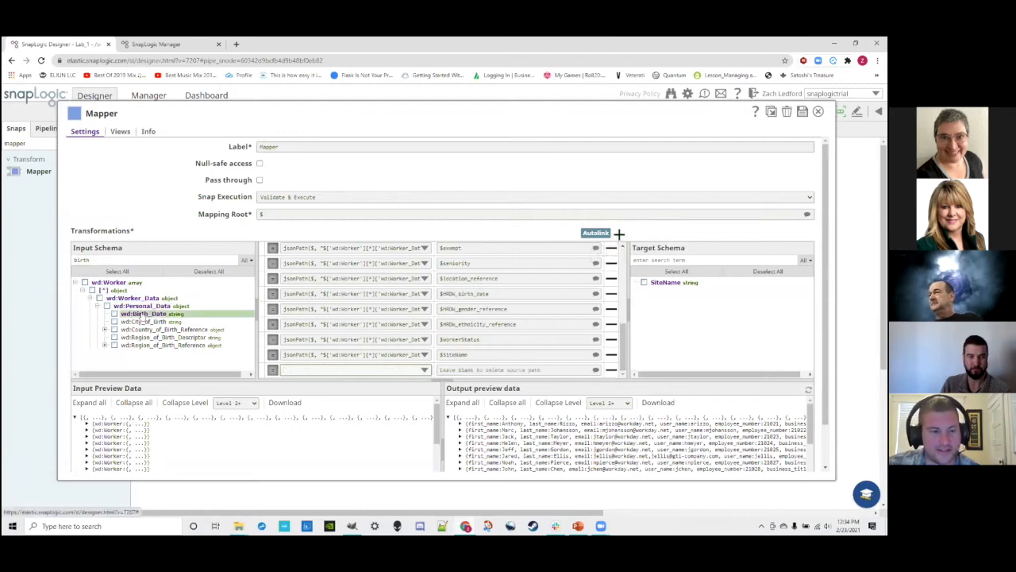
{"action": "left_click_drag", "start_coordinate": [287, 361], "coordinate": [287, 369]}
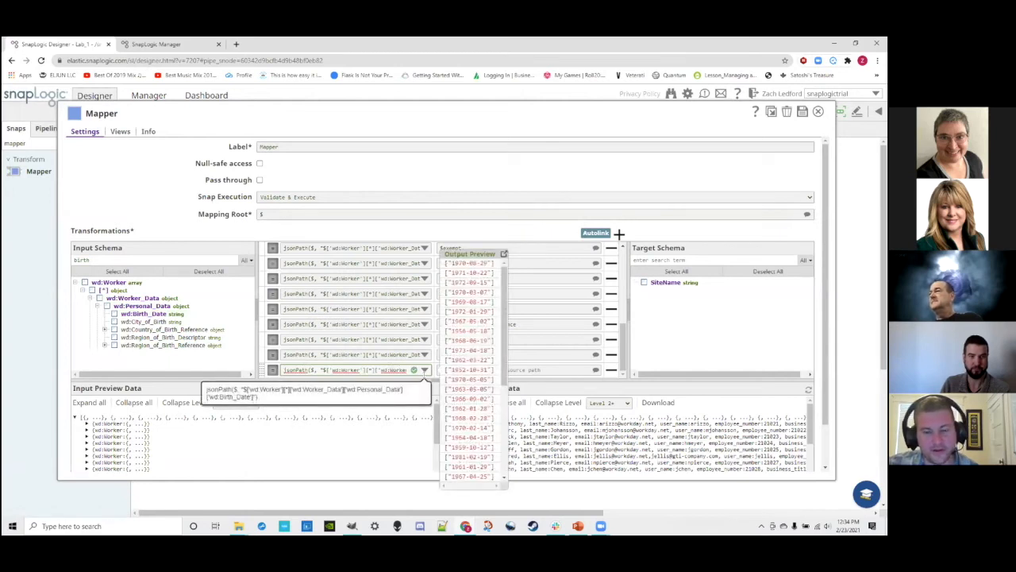
- Set the target path of the birth date mapping to $DateofBirth
{"action": "left_click", "coordinate": [508, 370]}
{"action": "type", "text": "$bdat"}
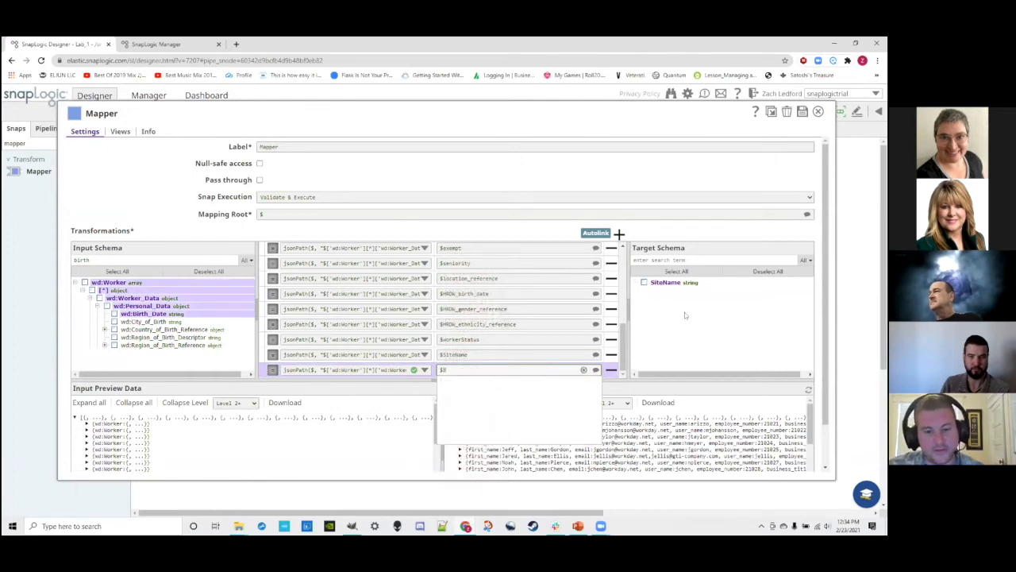
{"action": "type", "text": "ofBirth"}
{"action": "key", "text": "BackSpace"}
{"action": "key", "text": "BackSpace"}
{"action": "key", "text": "BackSpace"}
{"action": "type", "text": "rth"}
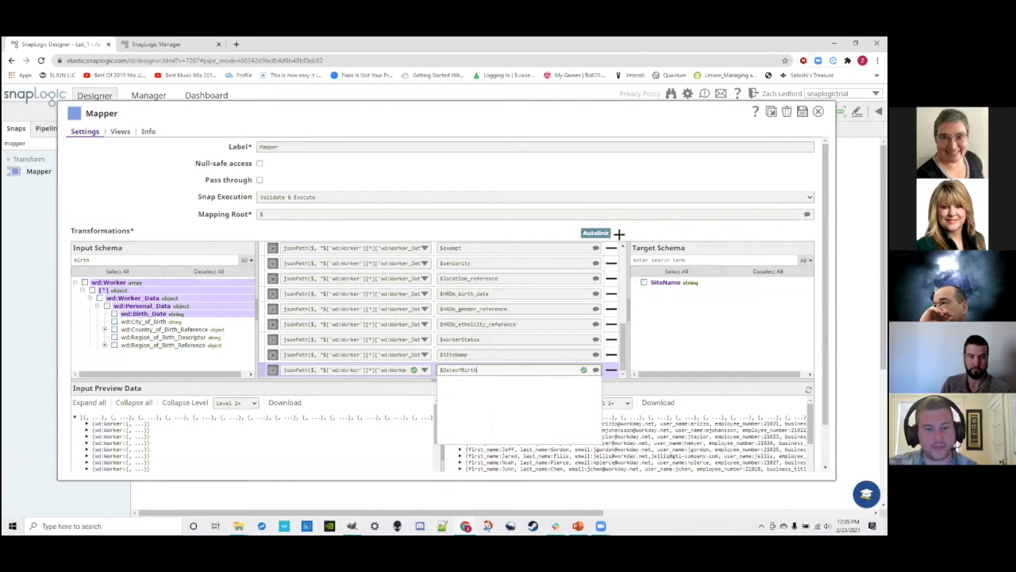
- Append .toString() to the birth date expression and check its output preview
{"action": "left_click", "coordinate": [353, 370]}
{"action": "key", "text": "End"}
{"action": "type", "text": ".toString()"}
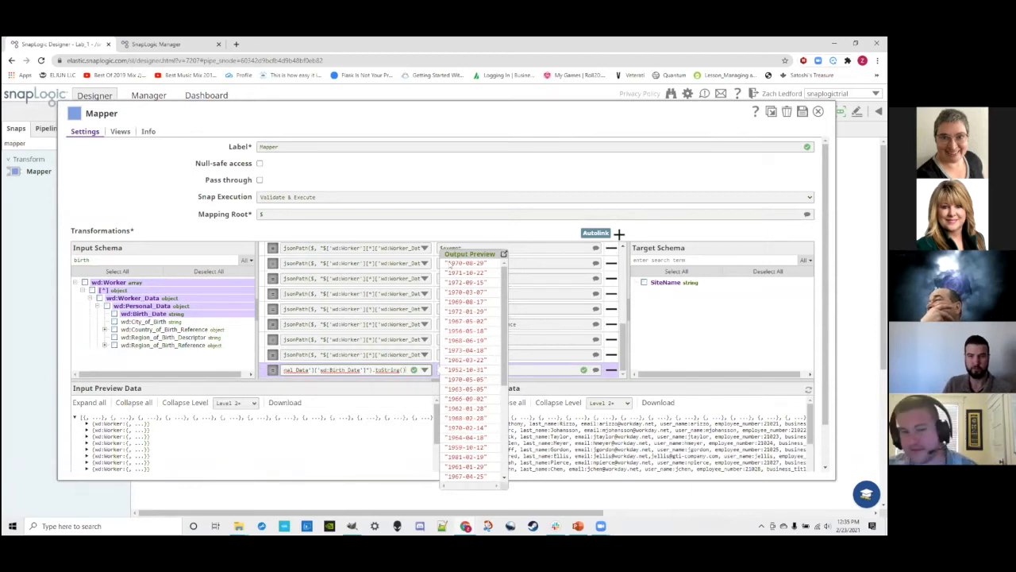
{"action": "left_click", "coordinate": [139, 196]}
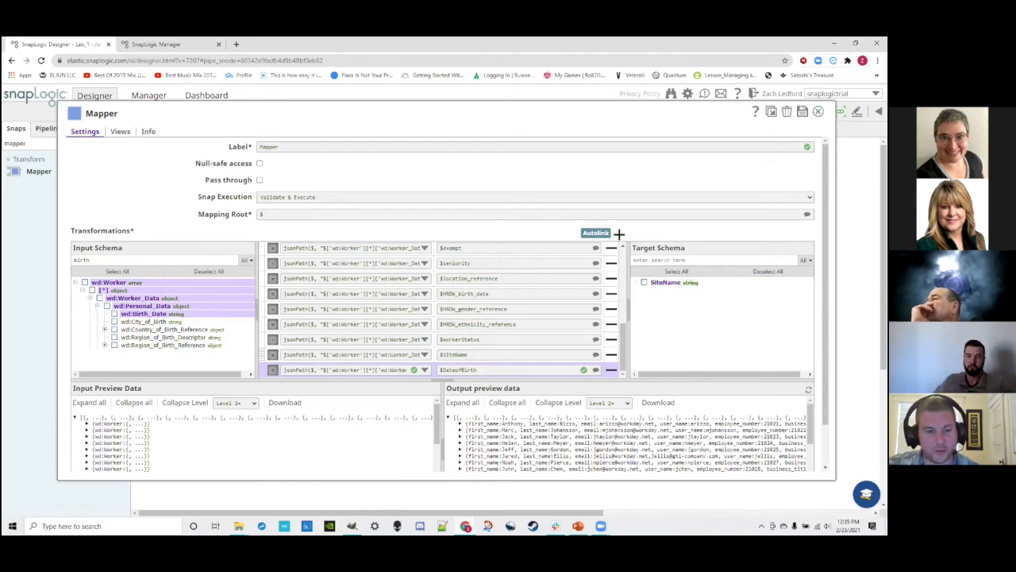
- Read through the expression mapped to $SiteName up to its end, along with its output preview
{"action": "left_click", "coordinate": [332, 354]}
{"action": "key", "text": "Right"}
{"action": "key", "text": "Right"}
{"action": "key", "text": "Right"}
{"action": "key", "text": "Right"}
{"action": "key", "text": "Right"}
{"action": "key", "text": "Right"}
{"action": "key", "text": "Right"}
{"action": "key", "text": "Right"}
{"action": "key", "text": "Right"}
{"action": "key", "text": "Right"}
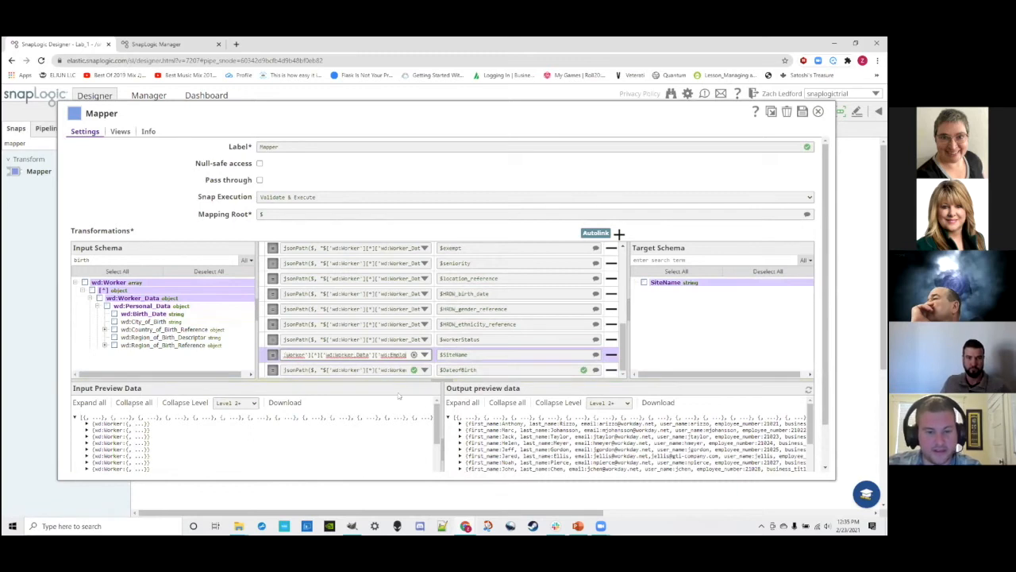
{"action": "key", "text": "Right"}
{"action": "key", "text": "Right"}
{"action": "key", "text": "Right"}
{"action": "key", "text": "Right"}
{"action": "key", "text": "Right"}
{"action": "key", "text": "Right"}
{"action": "key", "text": "Right"}
{"action": "key", "text": "Right"}
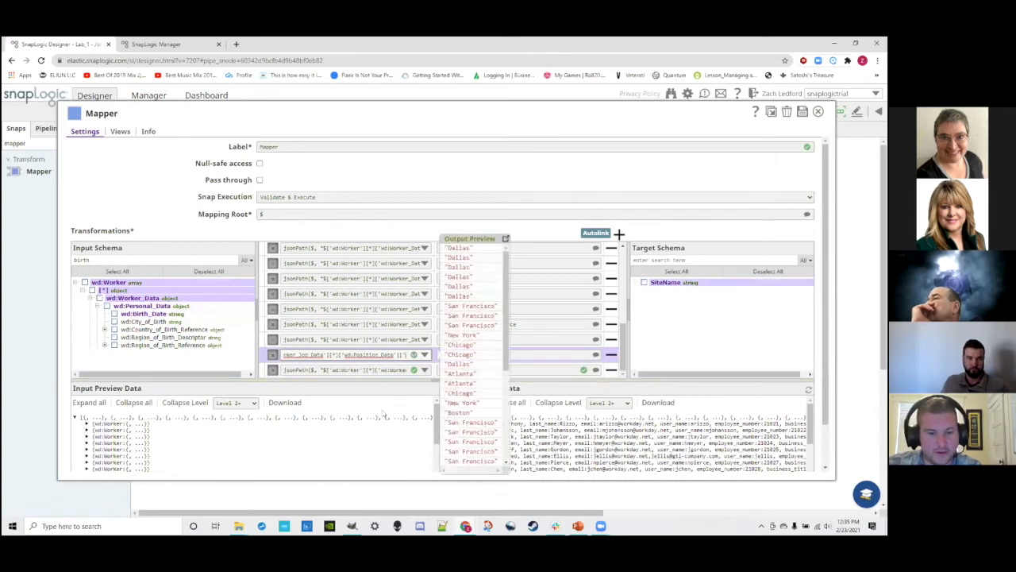
{"action": "key", "text": "Right"}
{"action": "key", "text": "Right"}
{"action": "key", "text": "Right"}
{"action": "key", "text": "Right"}
{"action": "key", "text": "Right"}
{"action": "key", "text": "Right"}
{"action": "key", "text": "Right"}
{"action": "key", "text": "Right"}
{"action": "key", "text": "Right"}
{"action": "key", "text": "Right"}
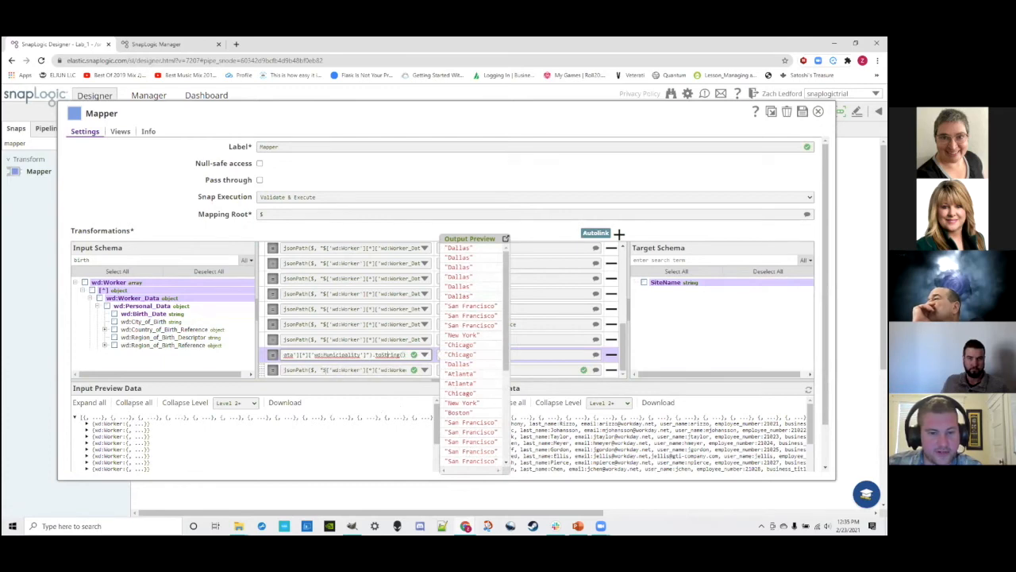
- Filter the input schema by Address_Data, copied from the $SiteName expression, and close the Mapper, discarding its unapplied changes
{"action": "key", "text": "Left"}
{"action": "key", "text": "Left"}
{"action": "key", "text": "Left"}
{"action": "key", "text": "Left"}
{"action": "key", "text": "Left"}
{"action": "key", "text": "Left"}
{"action": "key", "text": "Left"}
{"action": "key", "text": "Left"}
{"action": "key", "text": "Left"}
{"action": "key", "text": "Left"}
{"action": "key", "text": "Left"}
{"action": "key", "text": "Left"}
{"action": "key", "text": "Left"}
{"action": "key", "text": "Left"}
{"action": "key", "text": "Left"}
{"action": "key", "text": "Left"}
{"action": "key", "text": "Left"}
{"action": "key", "text": "Left"}
{"action": "key", "text": "Left"}
{"action": "key", "text": "Left"}
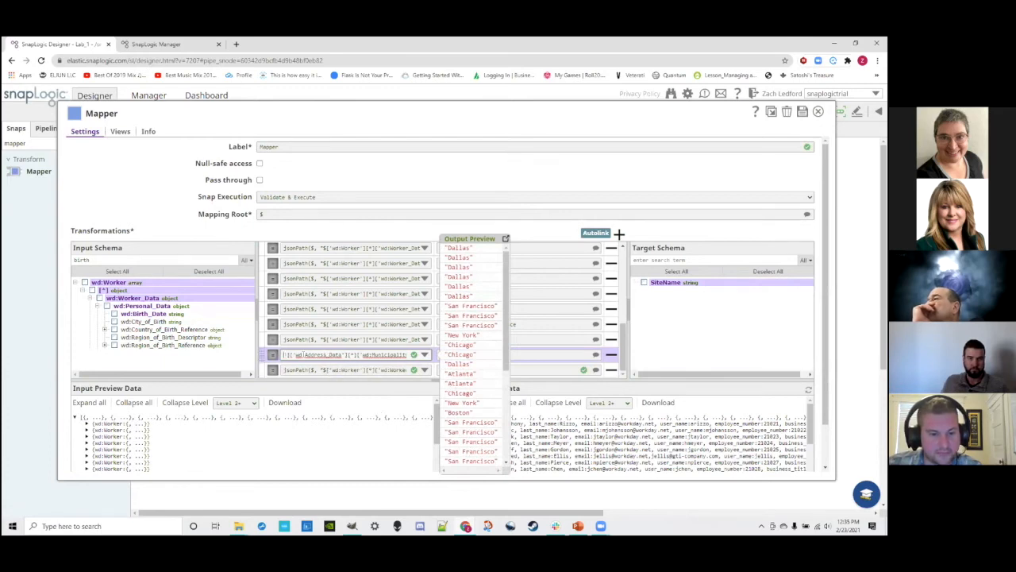
{"action": "key", "text": "shift+Right"}
{"action": "key", "text": "shift+Right"}
{"action": "key", "text": "shift+Right"}
{"action": "key", "text": "shift+Right"}
{"action": "key", "text": "shift+Right"}
{"action": "key", "text": "shift+Right"}
{"action": "key", "text": "shift+Right"}
{"action": "key", "text": "shift+Right"}
{"action": "key", "text": "shift+Right"}
{"action": "key", "text": "shift+Right"}
{"action": "key", "text": "shift+Right"}
{"action": "key", "text": "shift+Right"}
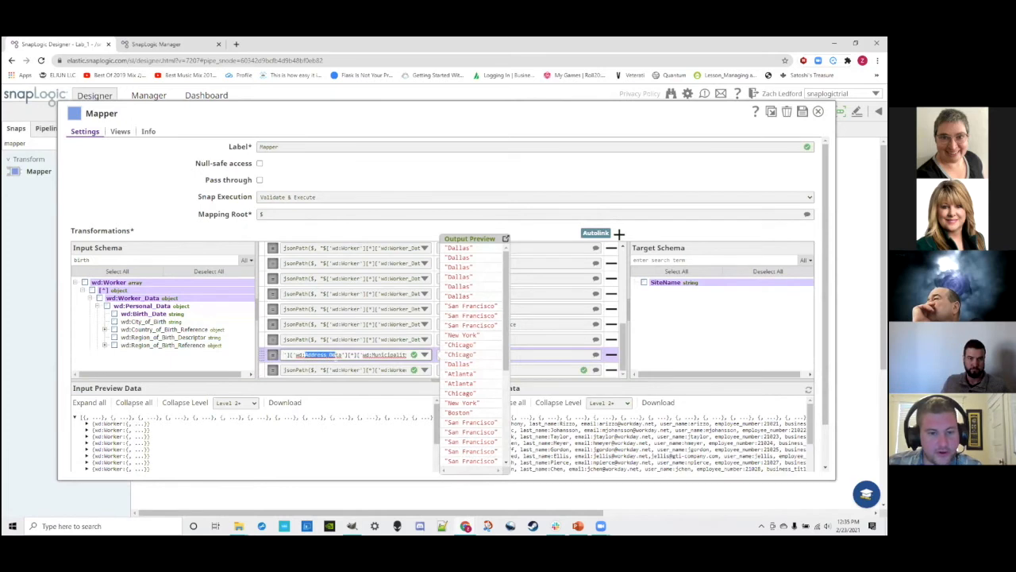
{"action": "key", "text": "ctrl+c"}
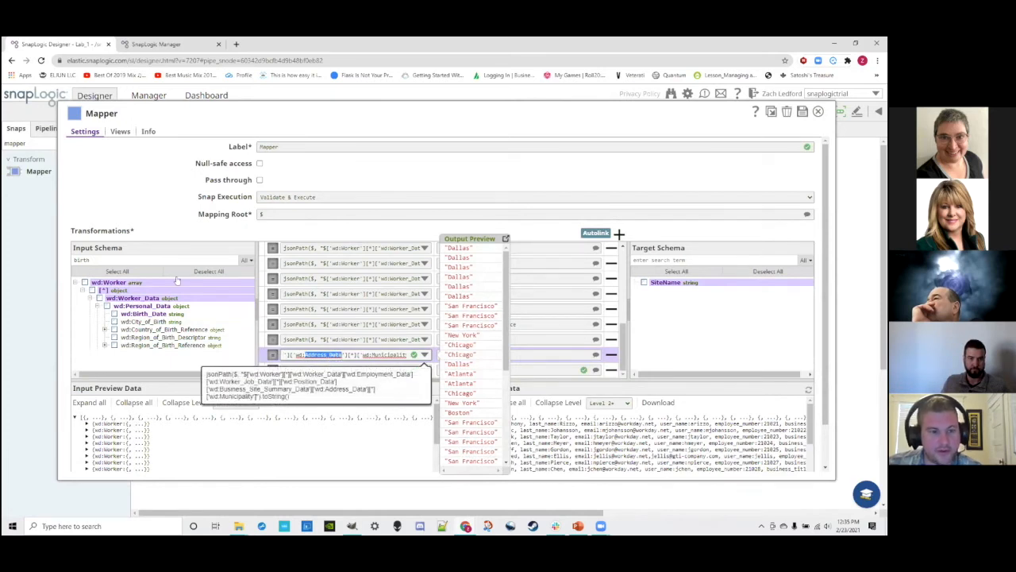
{"action": "left_click", "coordinate": [150, 261]}
{"action": "key", "text": "ctrl+a"}
{"action": "key", "text": "ctrl+v"}
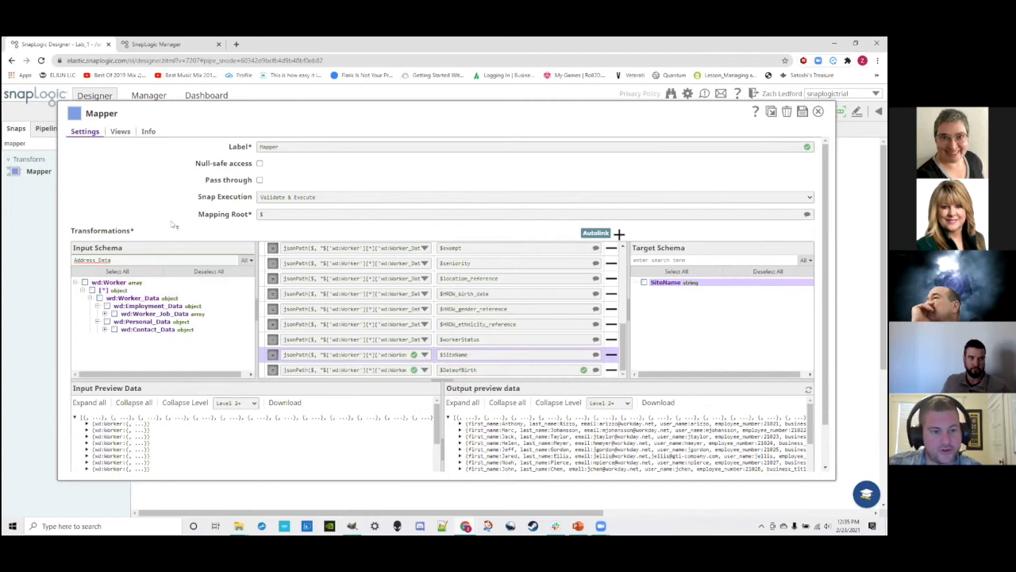
{"action": "left_click", "coordinate": [818, 112]}
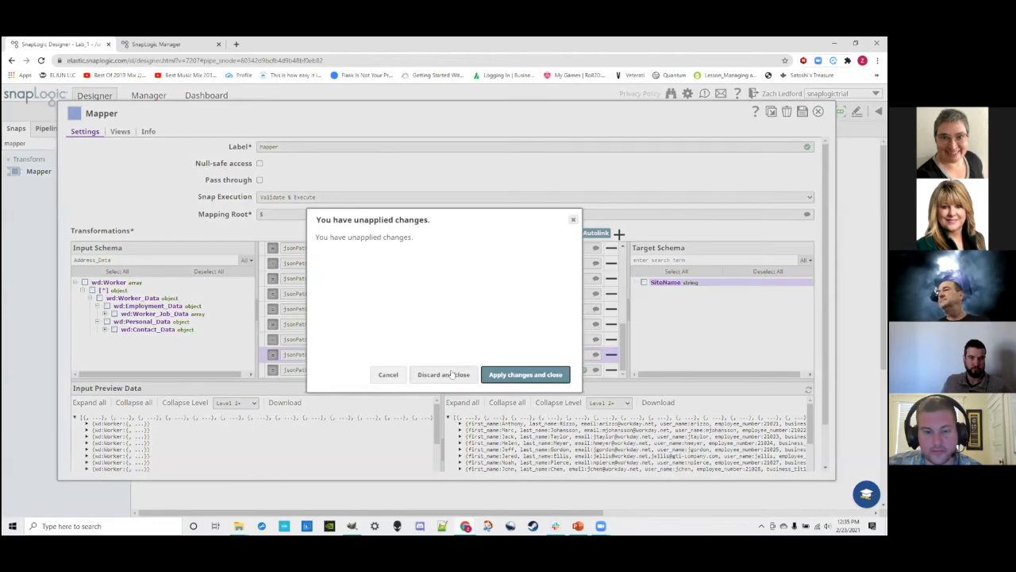
{"action": "left_click", "coordinate": [450, 374]}
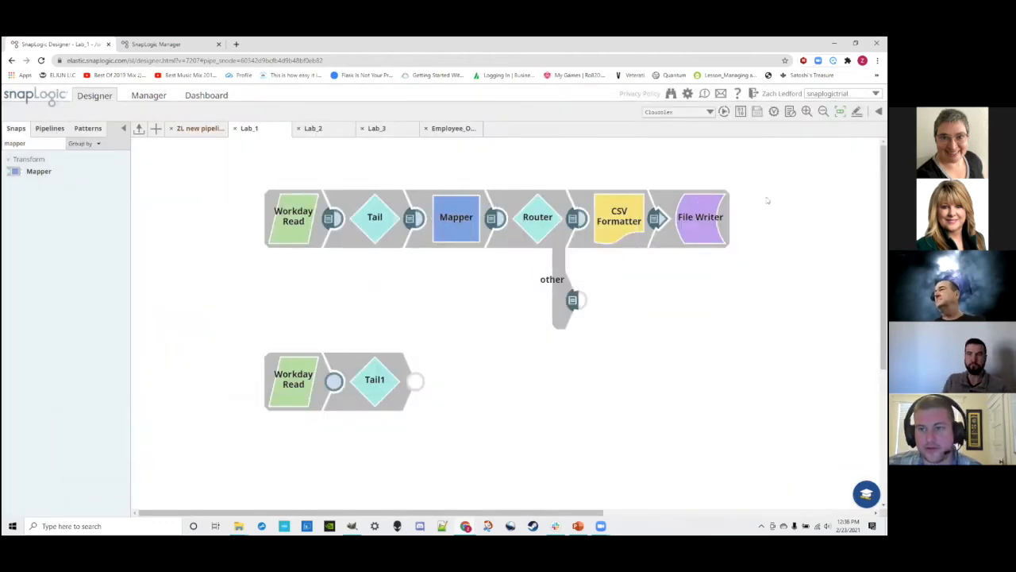
- Examine the Router's two route expressions, $SiteName == __location and 1 == 1, with their output previews, and close the Router
{"action": "left_click", "coordinate": [534, 222]}
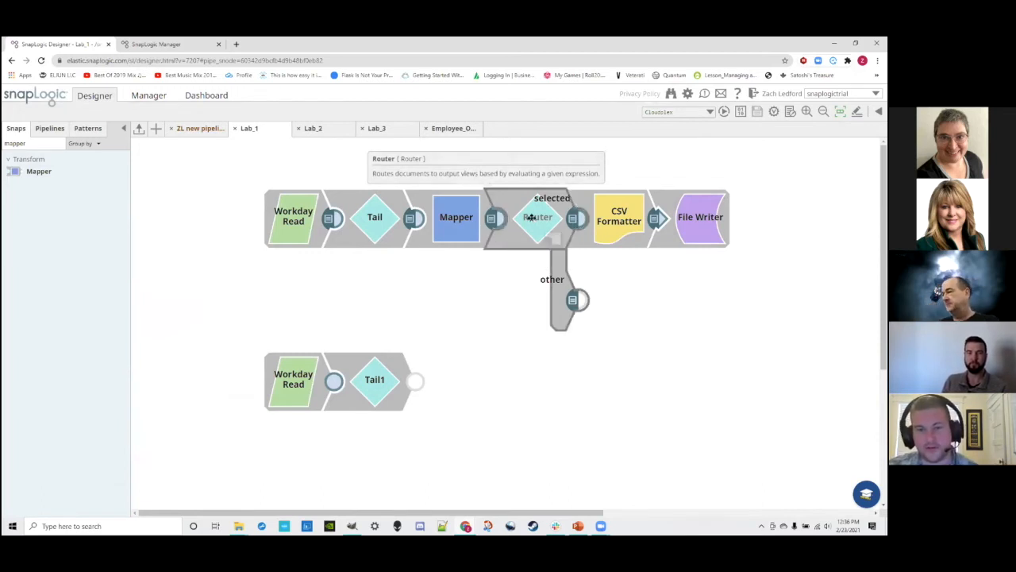
{"action": "left_click", "coordinate": [561, 170]}
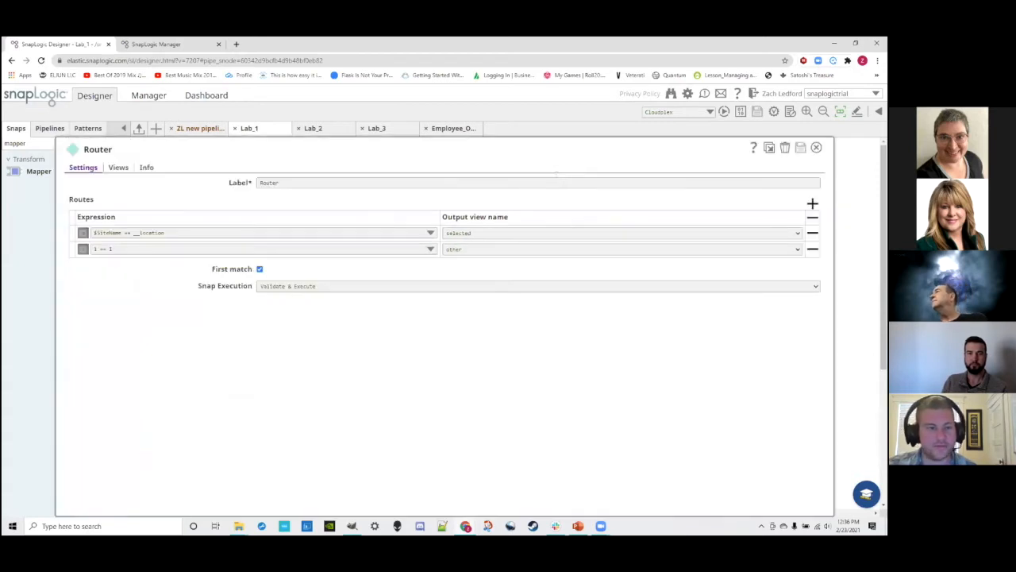
{"action": "left_click_drag", "start_coordinate": [93, 233], "coordinate": [119, 232]}
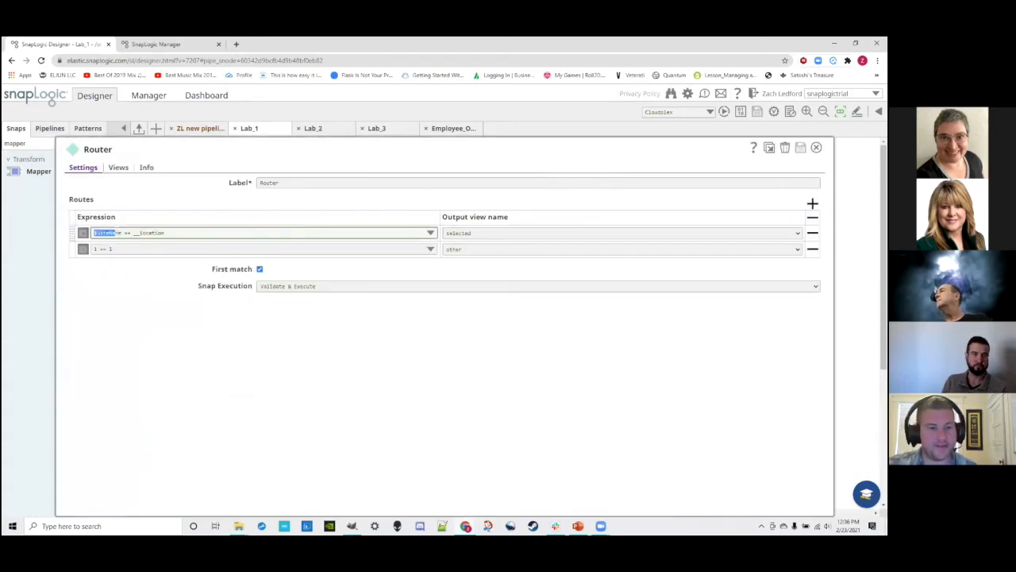
{"action": "left_click", "coordinate": [119, 289]}
{"action": "left_click_drag", "start_coordinate": [170, 233], "coordinate": [133, 233]}
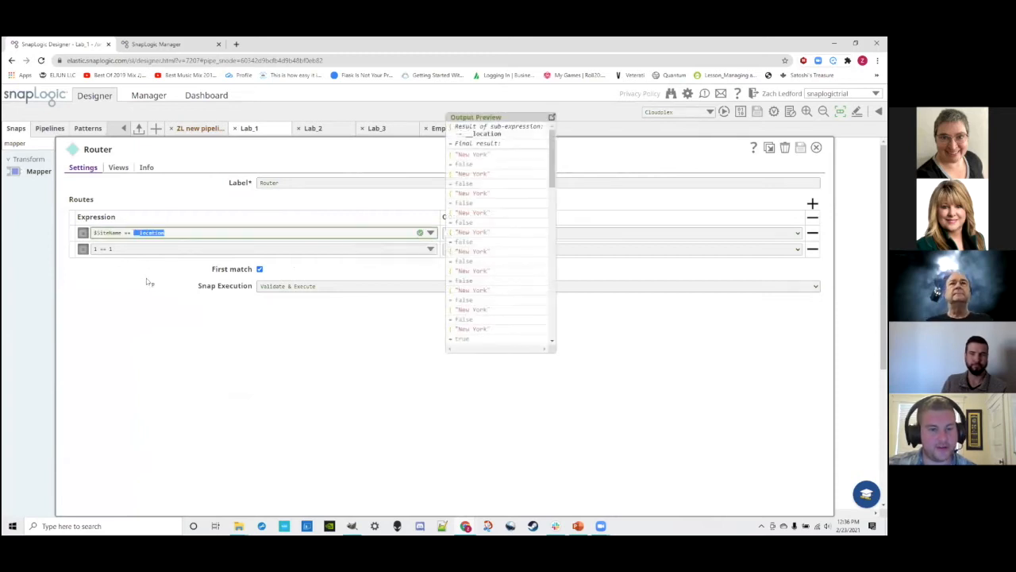
{"action": "left_click", "coordinate": [179, 231]}
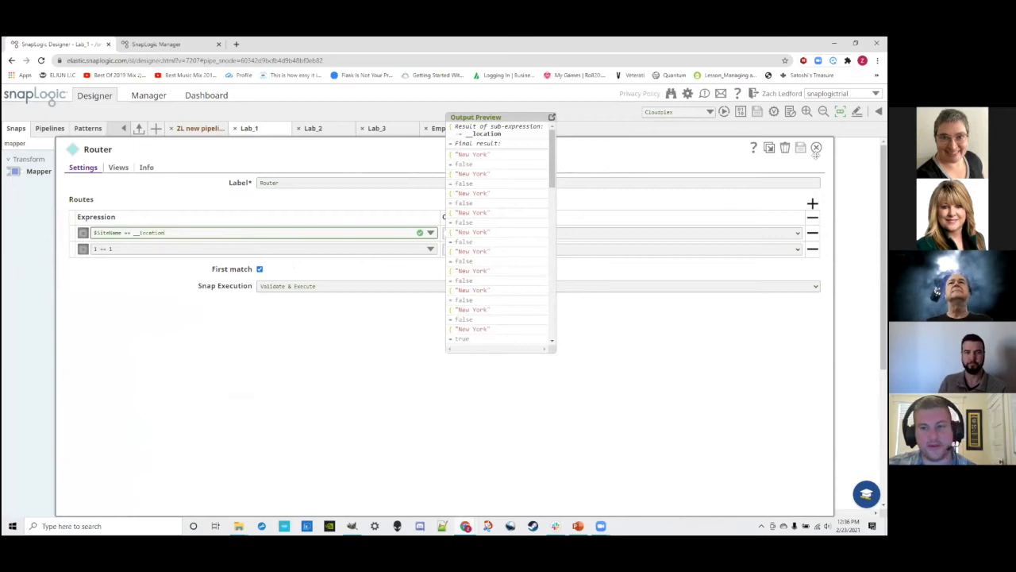
{"action": "left_click", "coordinate": [238, 370]}
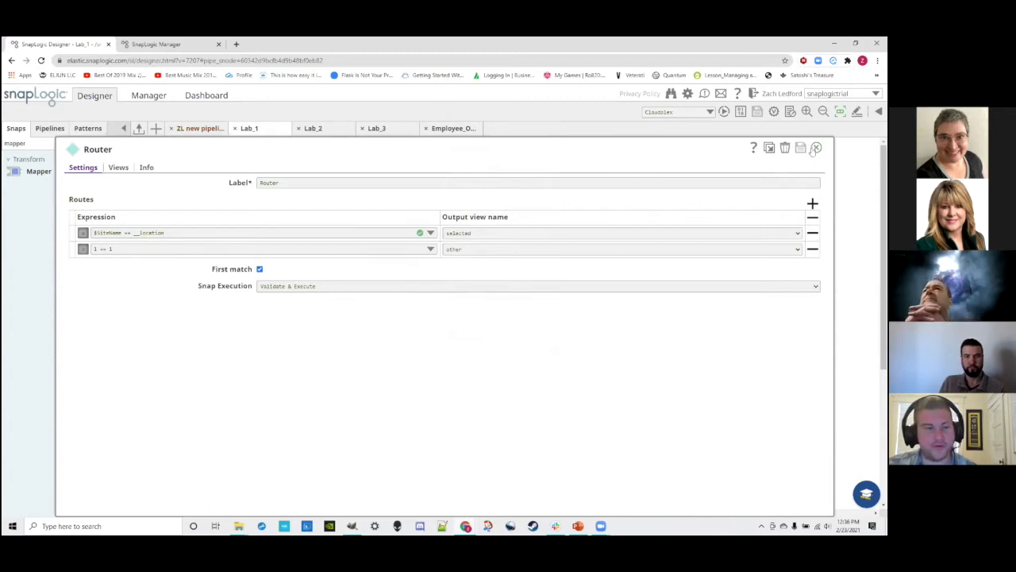
{"action": "left_click", "coordinate": [149, 253]}
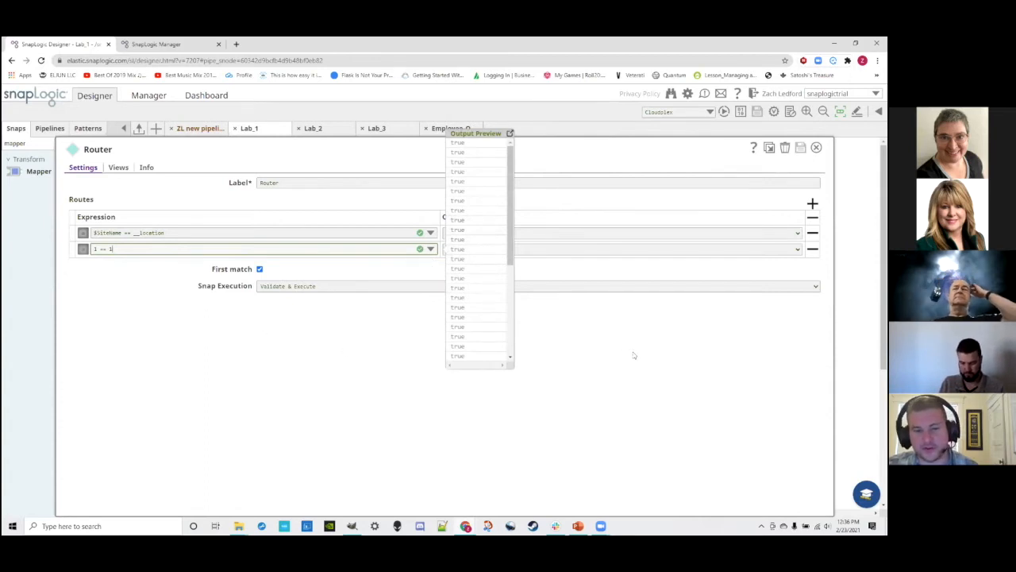
{"action": "left_click", "coordinate": [816, 150]}
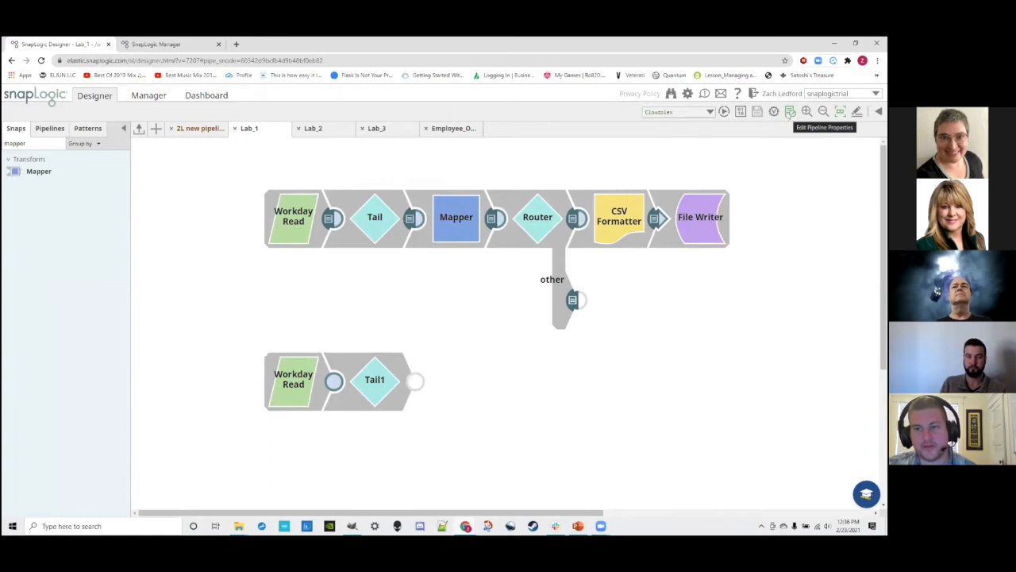
- Review the _location parameter and its value in the Lab_1 pipeline properties, and close the properties without changes
{"action": "left_click", "coordinate": [789, 114]}
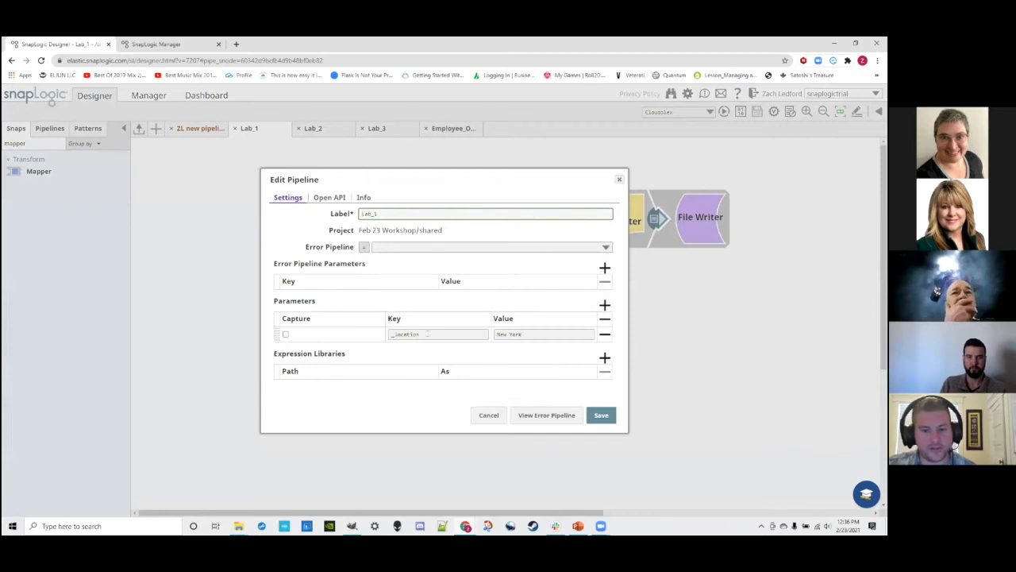
{"action": "left_click_drag", "start_coordinate": [526, 333], "coordinate": [489, 333]}
{"action": "left_click", "coordinate": [538, 345]}
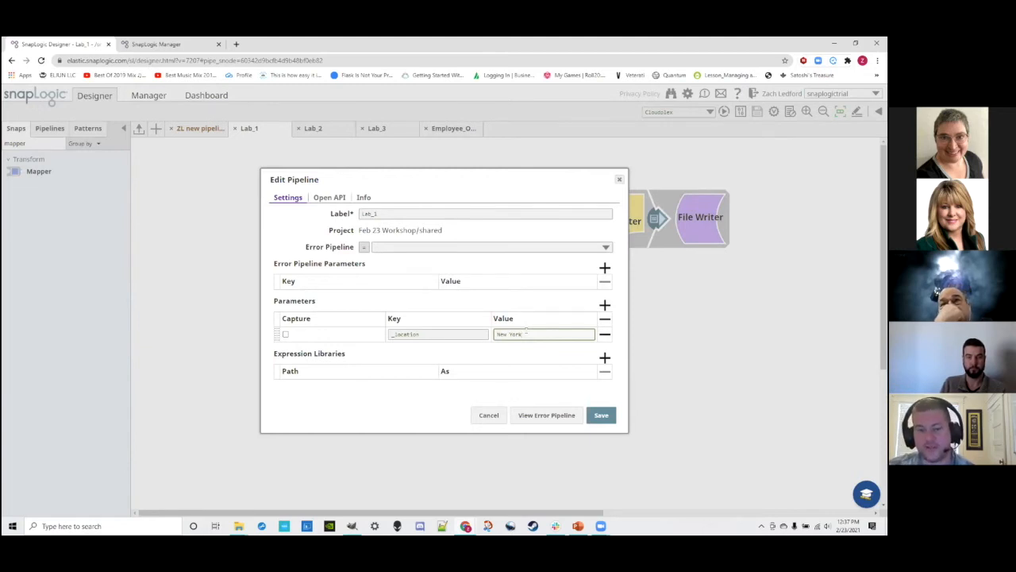
{"action": "left_click_drag", "start_coordinate": [527, 334], "coordinate": [468, 344]}
{"action": "left_click", "coordinate": [526, 350]}
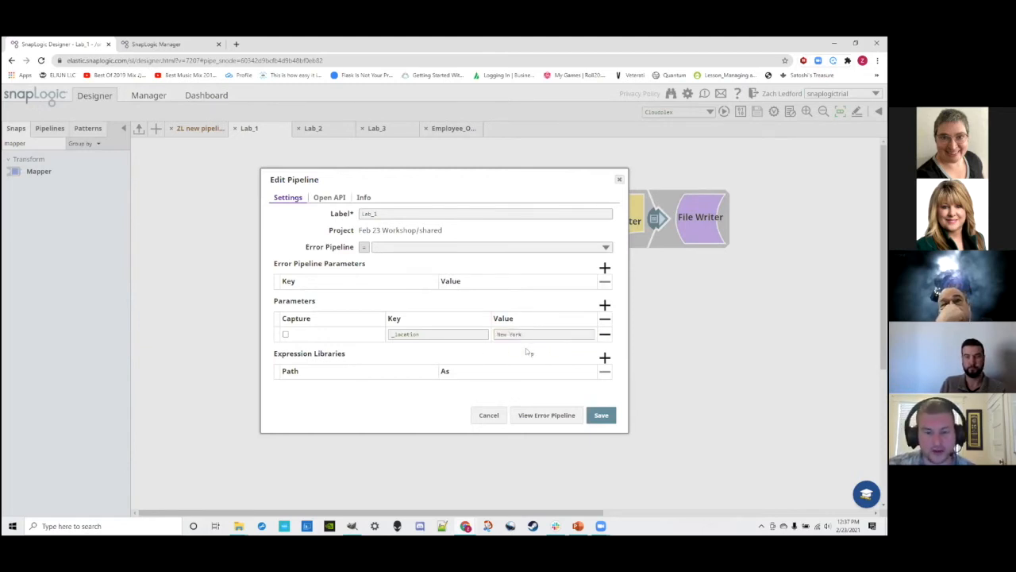
{"action": "left_click_drag", "start_coordinate": [538, 179], "coordinate": [343, 164]}
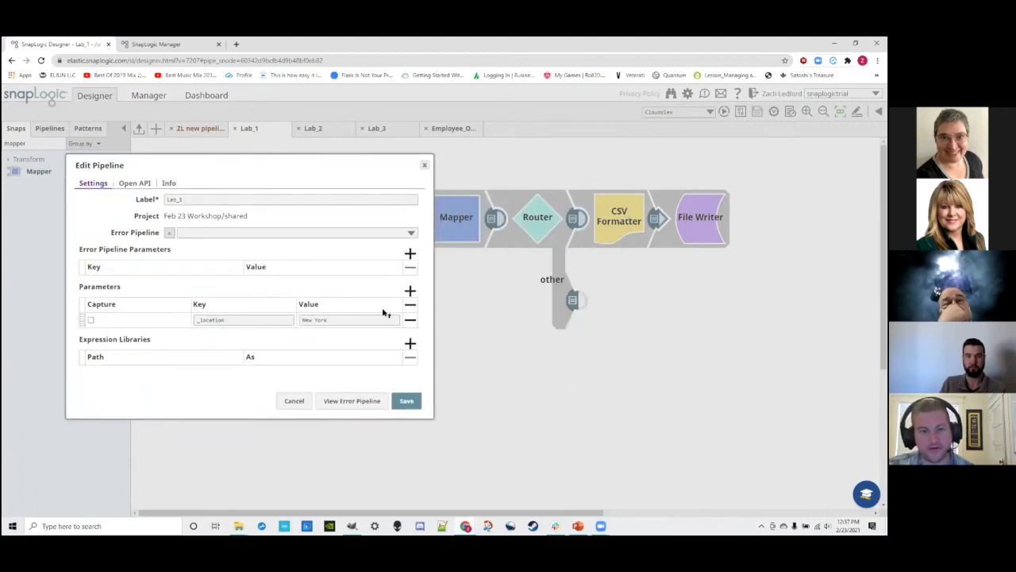
{"action": "left_click", "coordinate": [425, 167]}
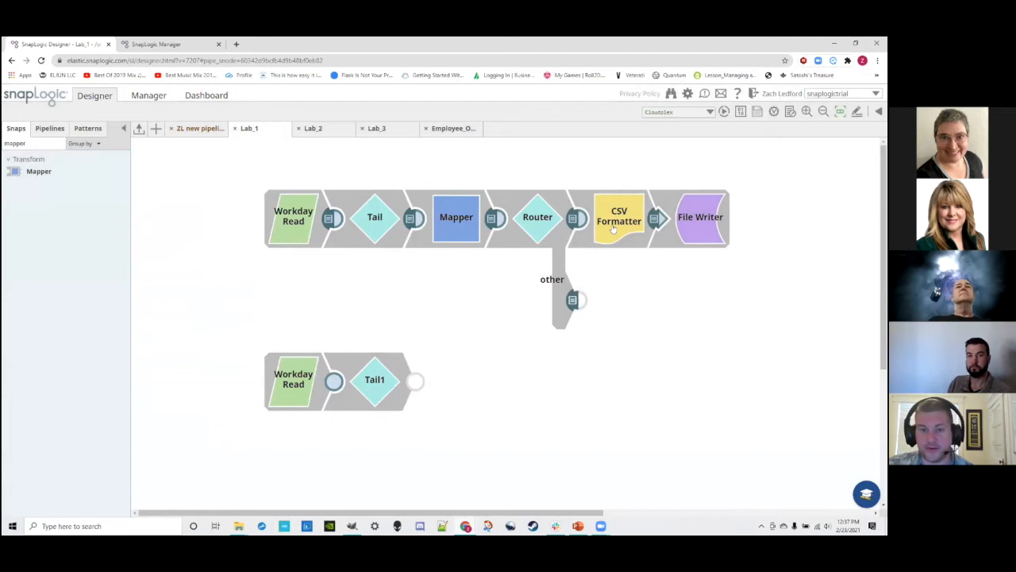
- Search the snaps for csv, and look through the settings of the pipeline's CSV Formatter before closing it
{"action": "double_click", "coordinate": [58, 143]}
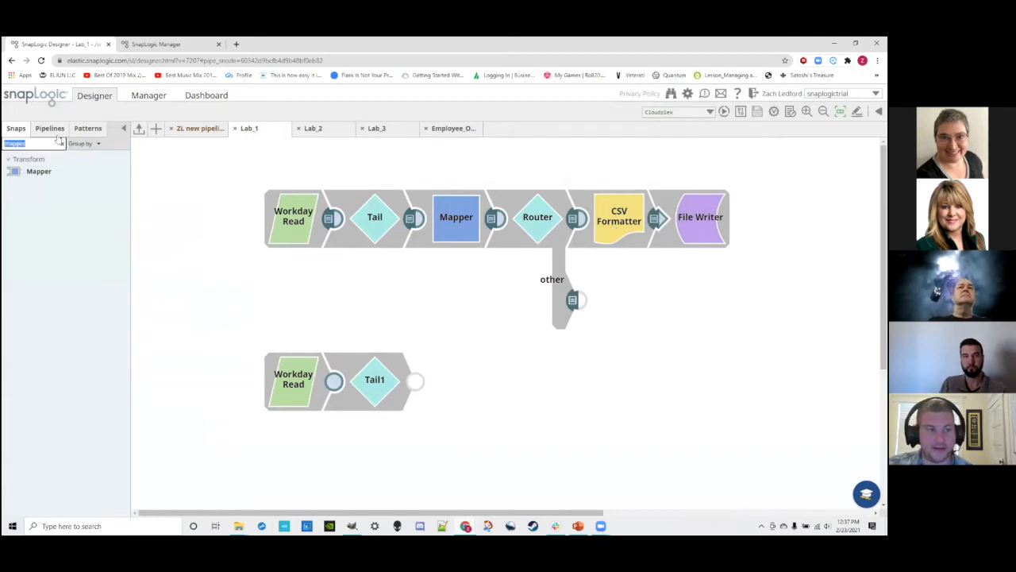
{"action": "type", "text": "csv"}
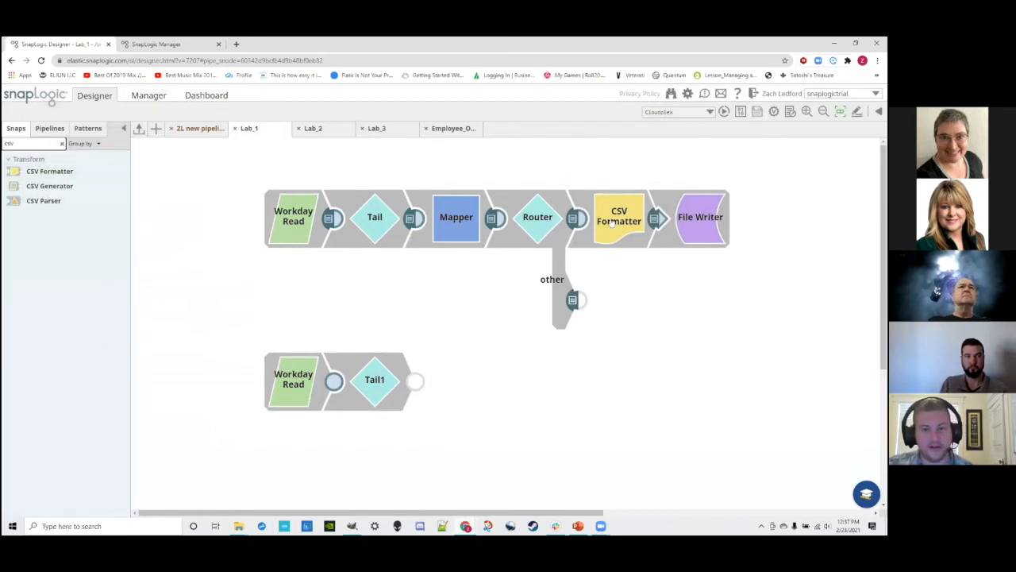
{"action": "left_click", "coordinate": [618, 230]}
{"action": "scroll", "coordinate": [570, 284], "scroll_direction": "down", "scroll_amount": 5}
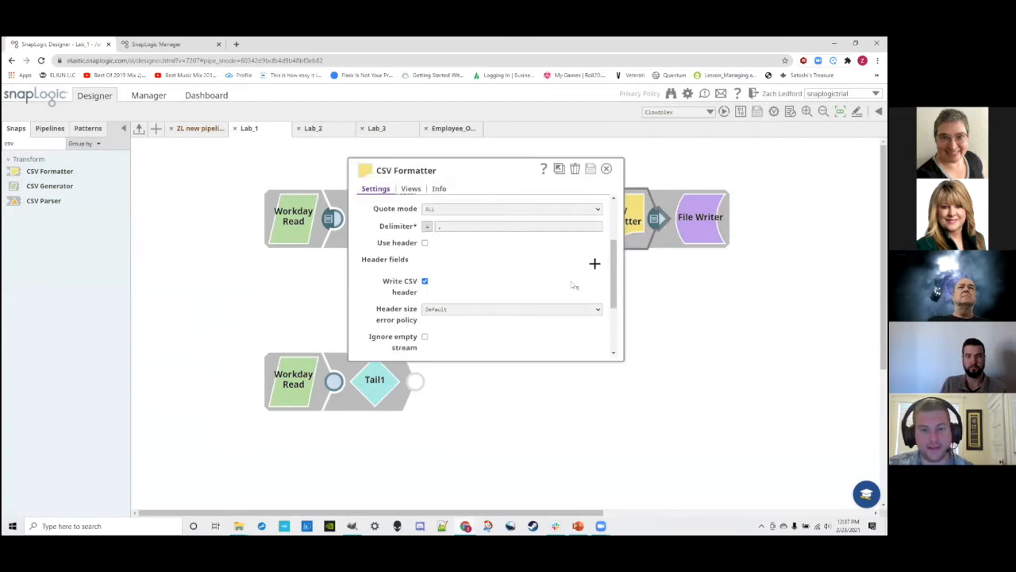
{"action": "left_click", "coordinate": [607, 169]}
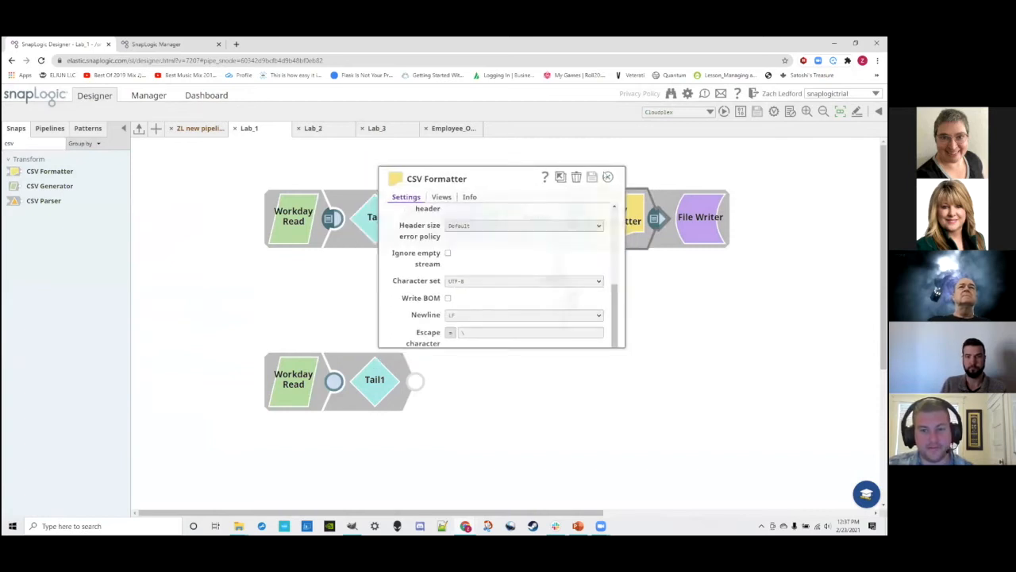
- Search the snaps for "file wr", place a trial File Writer on the canvas and delete it again
{"action": "double_click", "coordinate": [24, 138]}
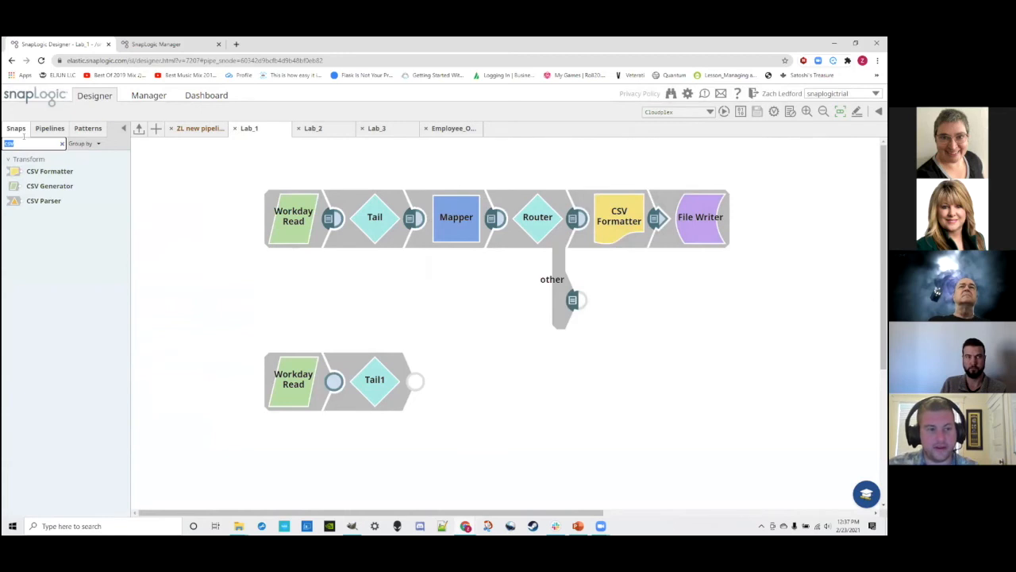
{"action": "type", "text": "file wr"}
{"action": "left_click_drag", "start_coordinate": [43, 171], "coordinate": [580, 374]}
{"action": "right_click", "coordinate": [542, 389]}
{"action": "left_click", "coordinate": [568, 406]}
- Open the pipeline's File Writer in the enlarged view and examine its file name expression and output preview
{"action": "left_click", "coordinate": [699, 227]}
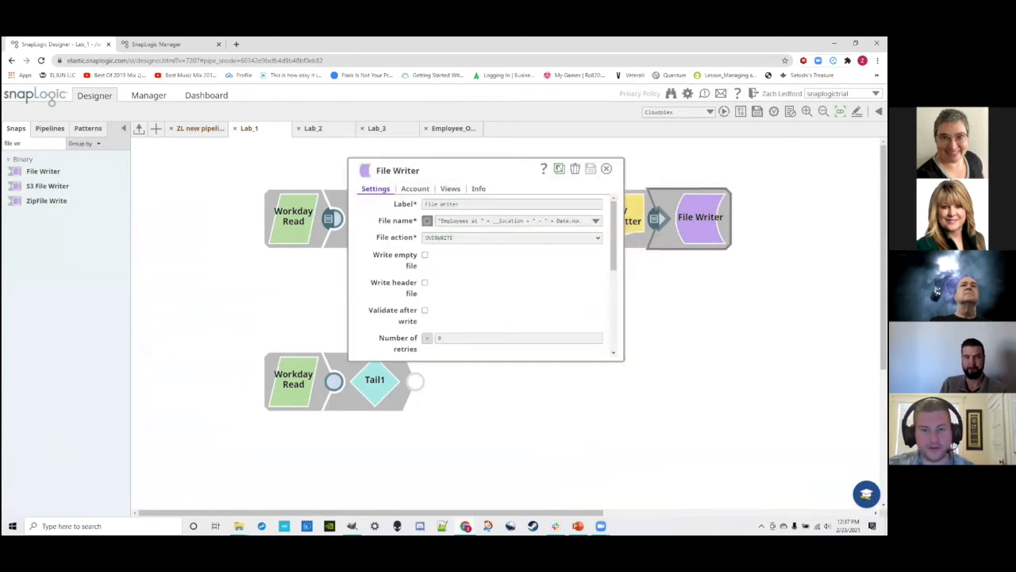
{"action": "left_click", "coordinate": [558, 169]}
{"action": "left_click", "coordinate": [479, 198]}
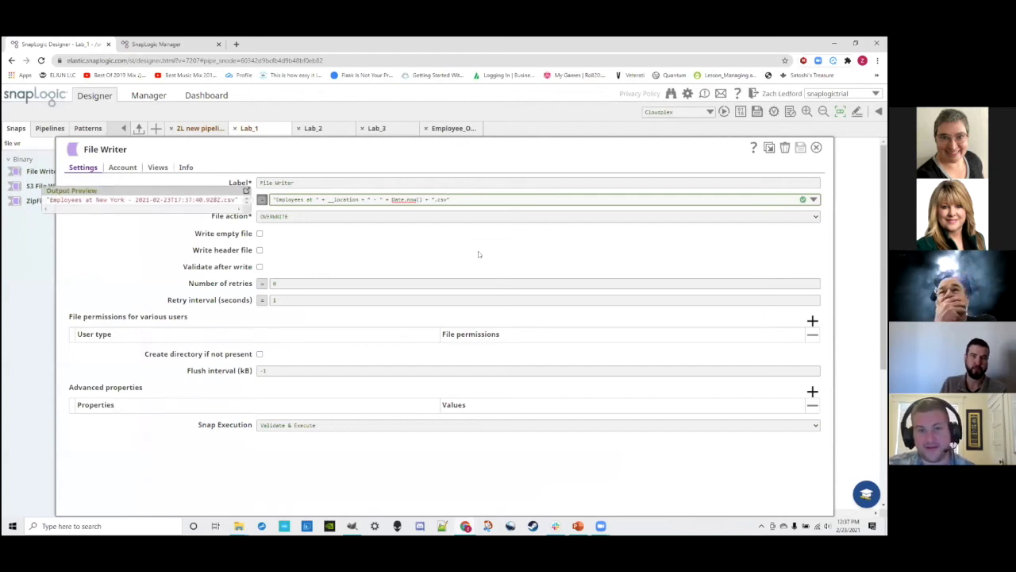
{"action": "double_click", "coordinate": [442, 200]}
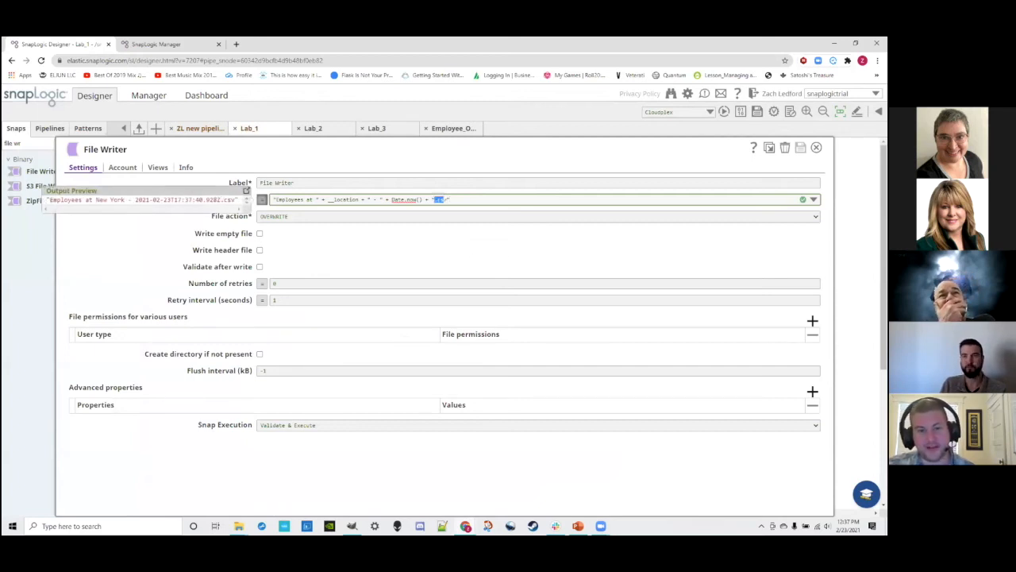
{"action": "left_click", "coordinate": [446, 200]}
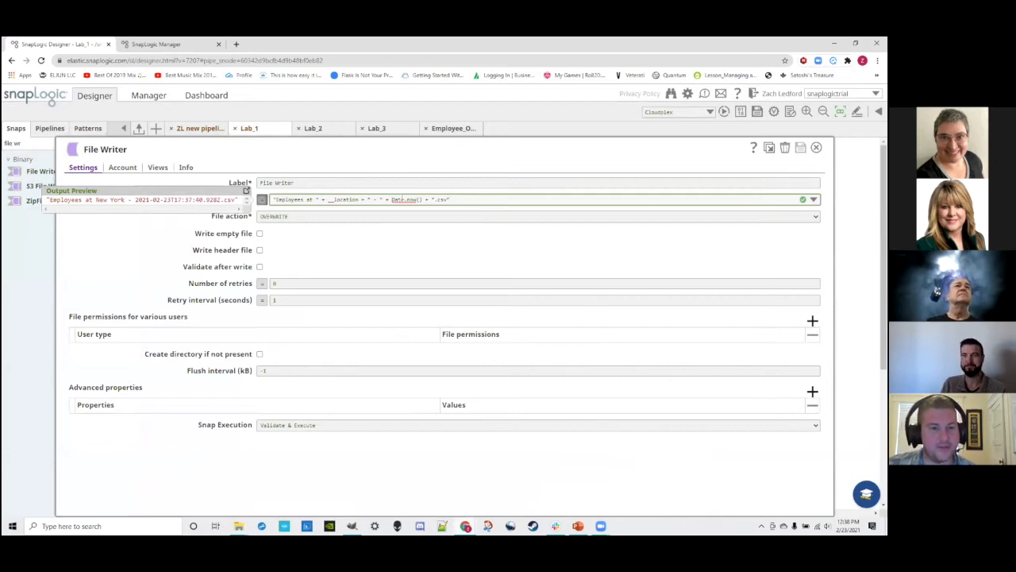
- Try "test.csv" as the File Writer's file name, then close the snap and discard the unapplied change
{"action": "left_click_drag", "start_coordinate": [273, 199], "coordinate": [432, 199]}
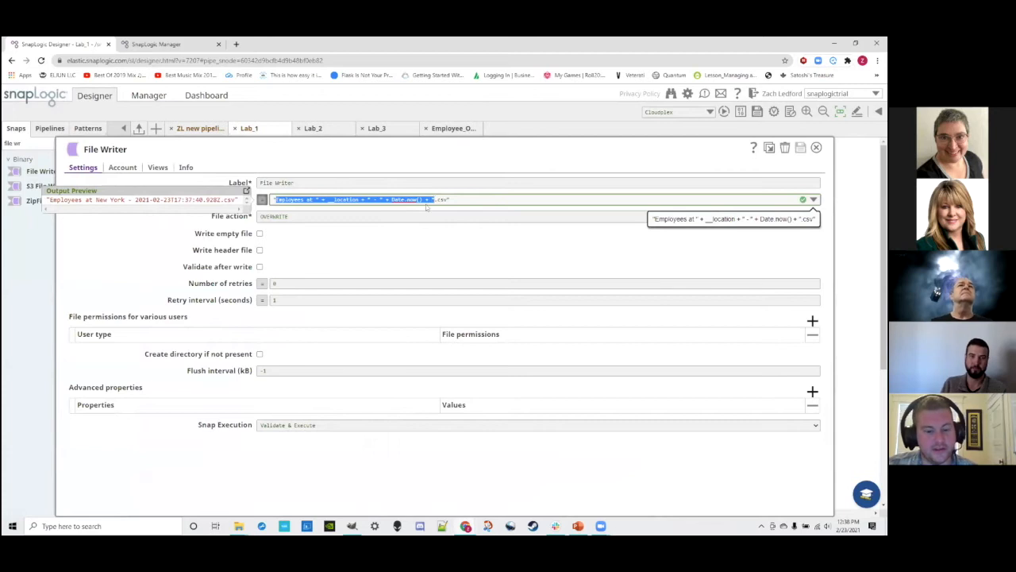
{"action": "type", "text": "\"test"}
{"action": "left_click", "coordinate": [347, 205]}
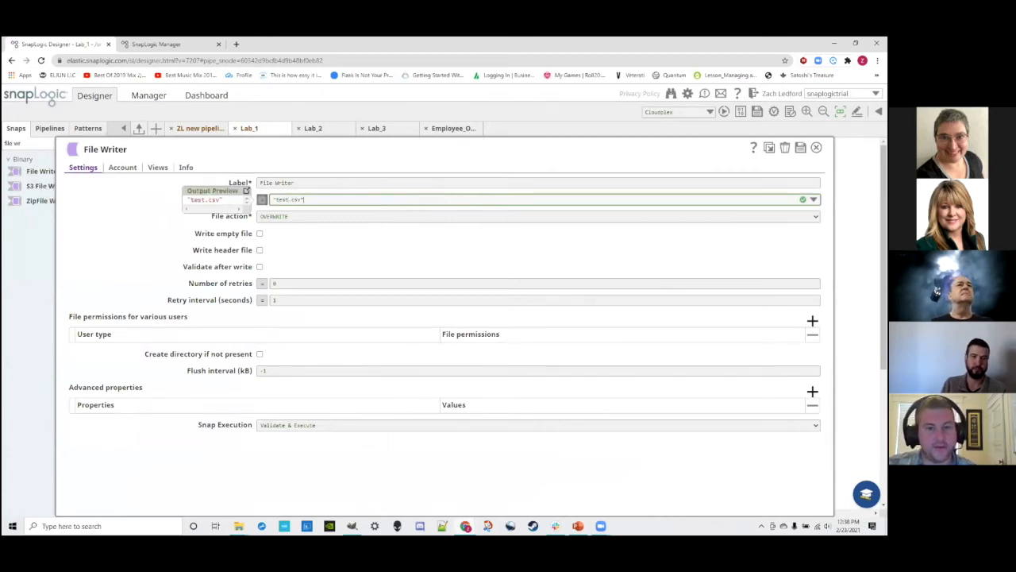
{"action": "left_click", "coordinate": [815, 147]}
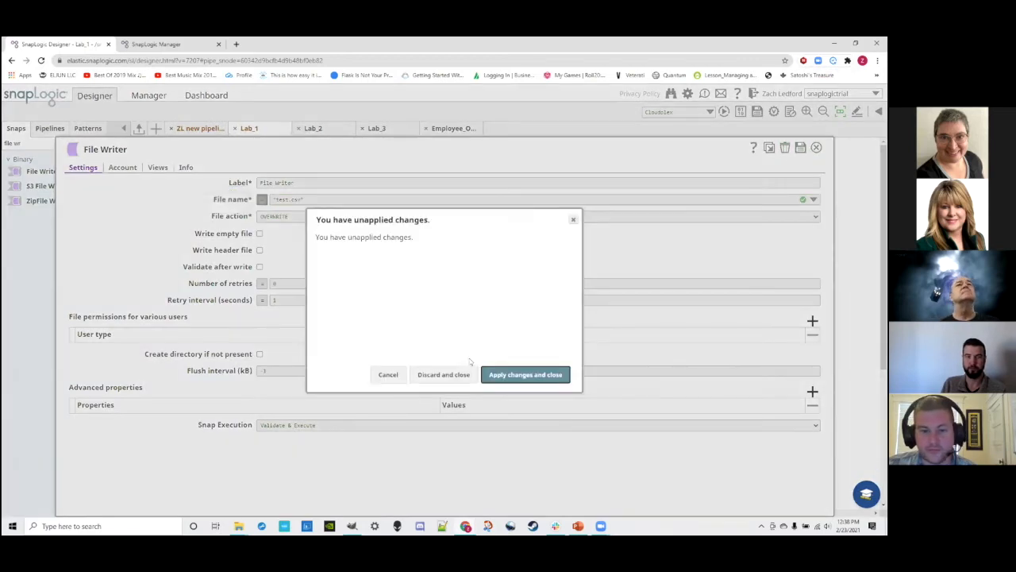
{"action": "left_click", "coordinate": [459, 373]}
- Delete the Tail1 snap and the separate Workday Read snap below the main pipeline
{"action": "right_click", "coordinate": [386, 359]}
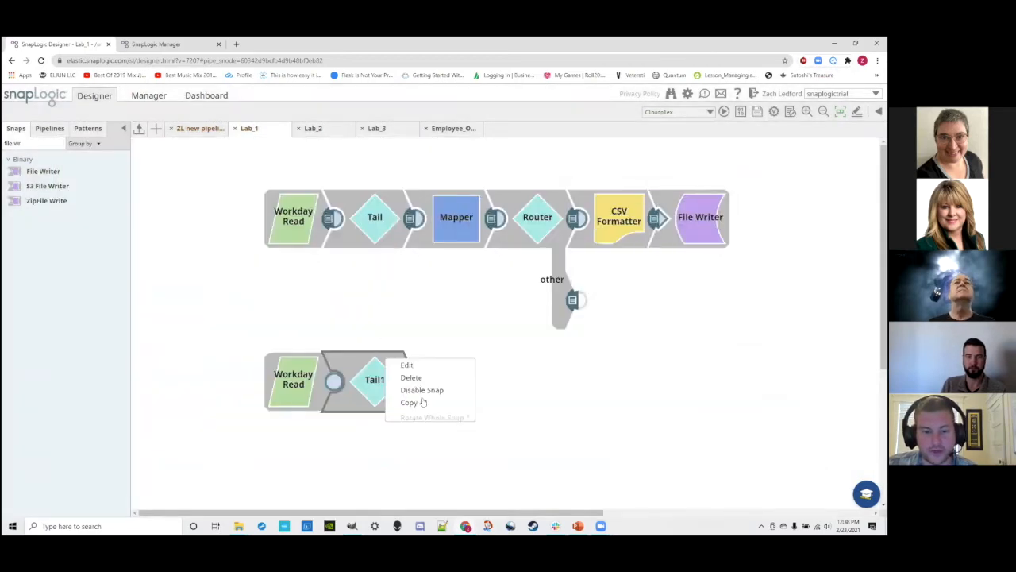
{"action": "left_click", "coordinate": [411, 377]}
{"action": "right_click", "coordinate": [306, 388]}
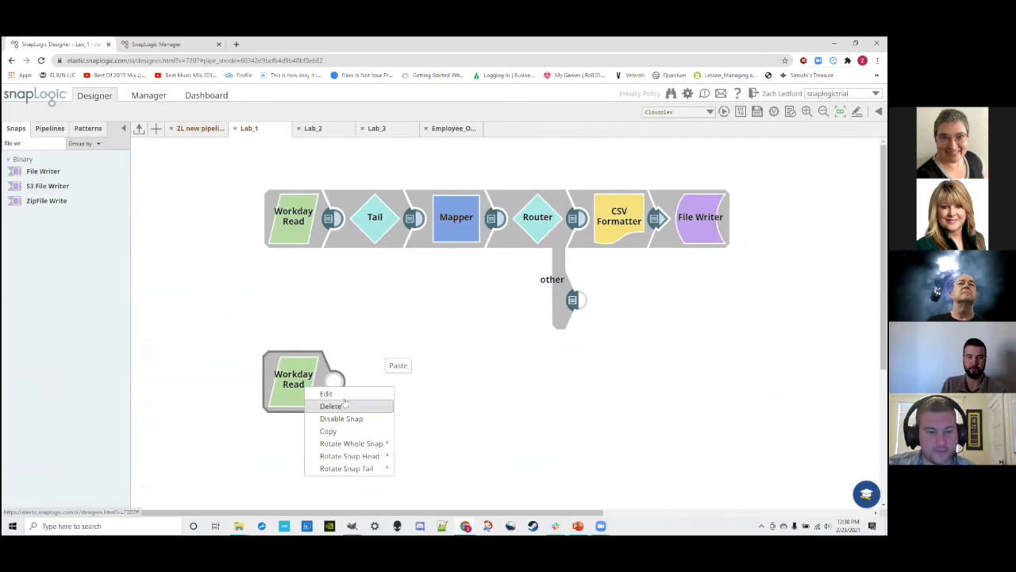
{"action": "left_click", "coordinate": [343, 404]}
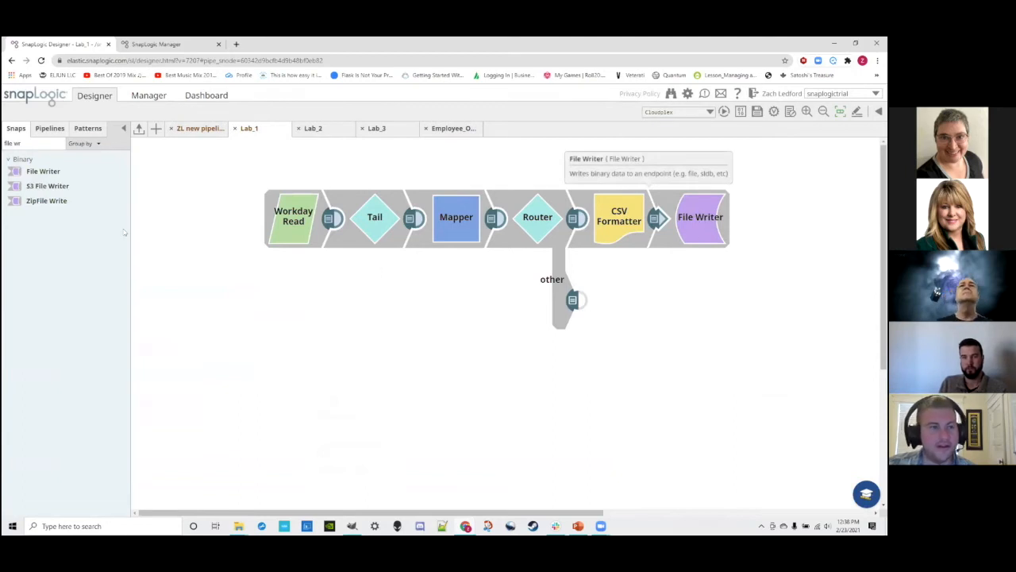
- Switch to SnapLogic Manager, list the files in Feb 23 Workshop/shared, and open the newest Employees at New York CSV in Excel
{"action": "right_click", "coordinate": [147, 97]}
{"action": "left_click", "coordinate": [163, 101]}
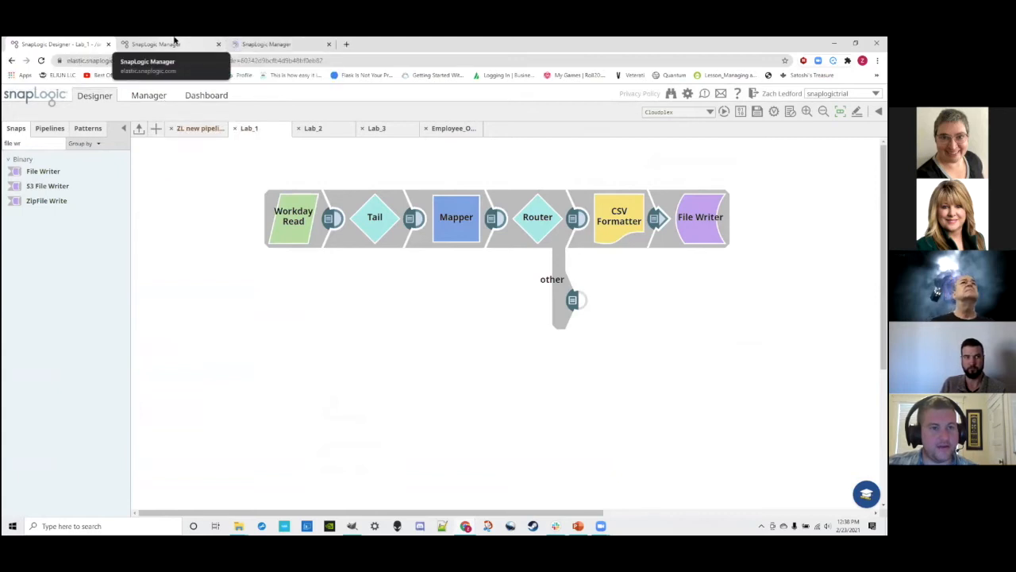
{"action": "left_click", "coordinate": [269, 43]}
{"action": "left_click", "coordinate": [329, 43]}
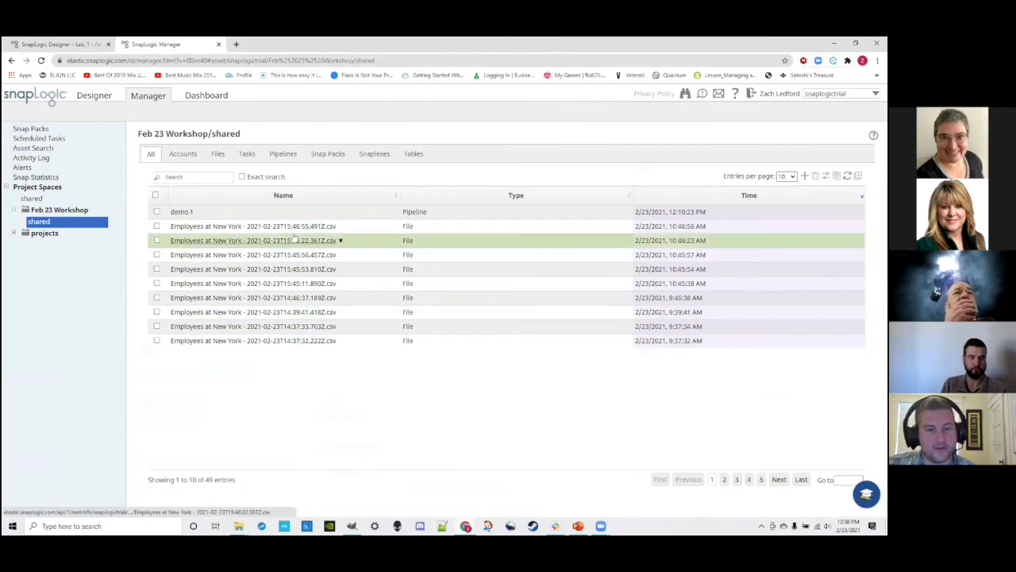
{"action": "left_click", "coordinate": [222, 153]}
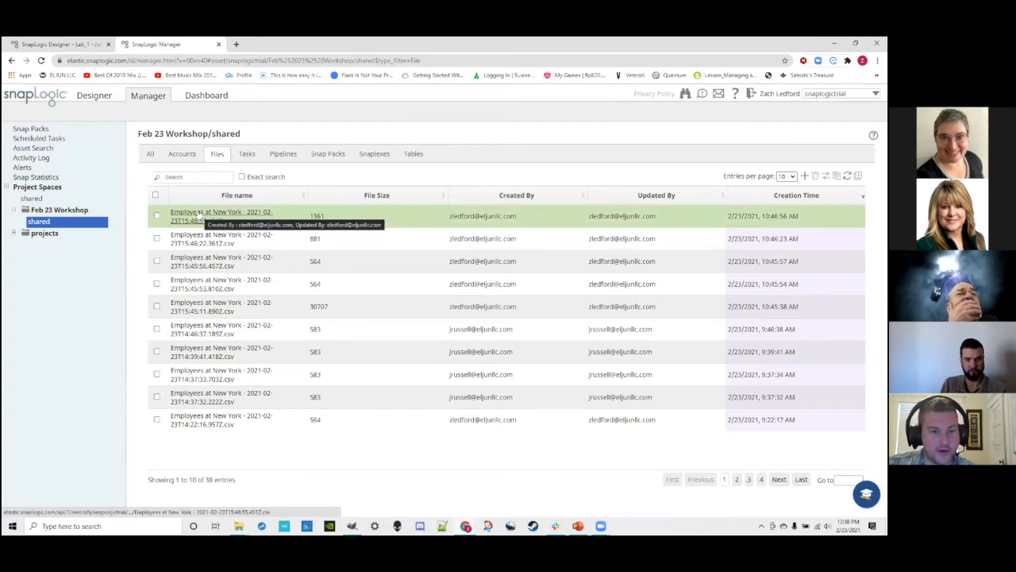
{"action": "left_click", "coordinate": [214, 225]}
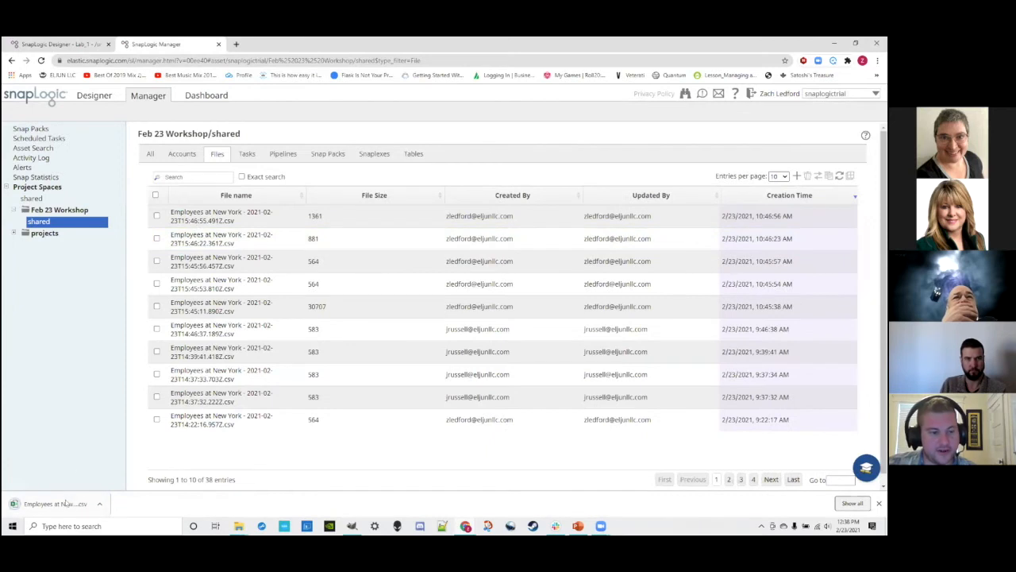
{"action": "left_click", "coordinate": [67, 503]}
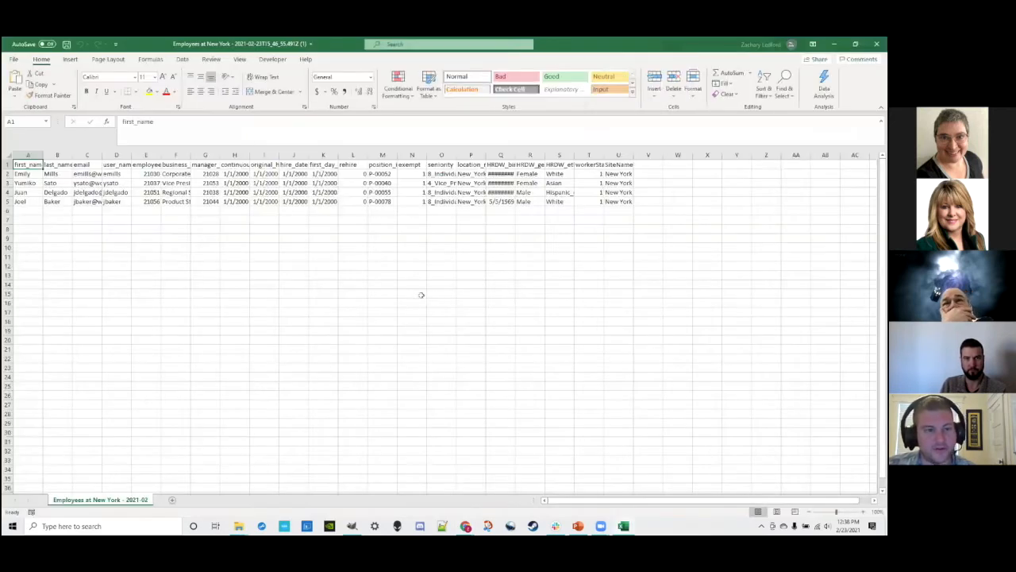
- Examine the header row of the Employees at New York CSV column by column, then close the workbook
{"action": "left_click", "coordinate": [24, 164]}
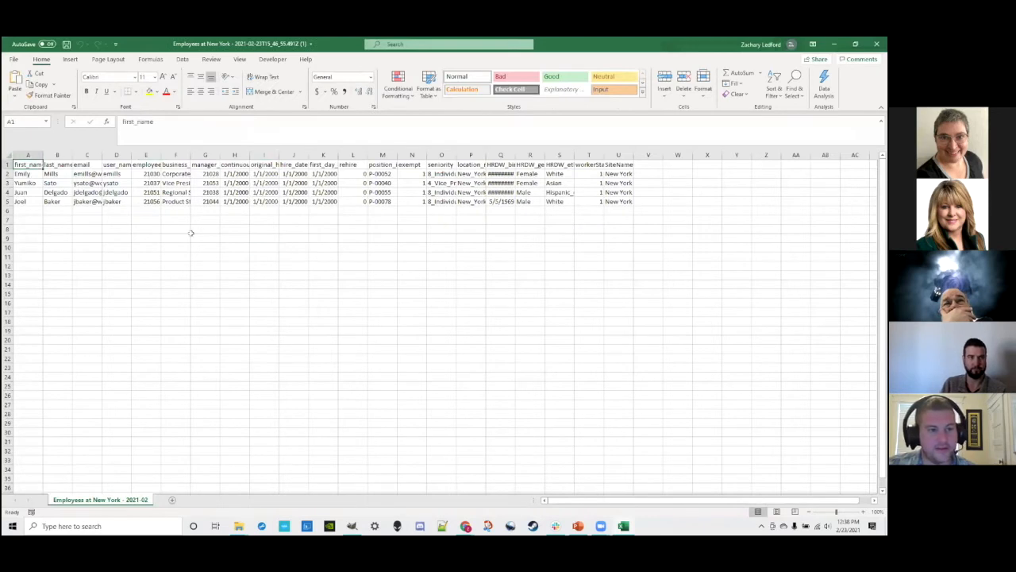
{"action": "key", "text": "Right"}
{"action": "key", "text": "Right"}
{"action": "key", "text": "Right"}
{"action": "key", "text": "Right"}
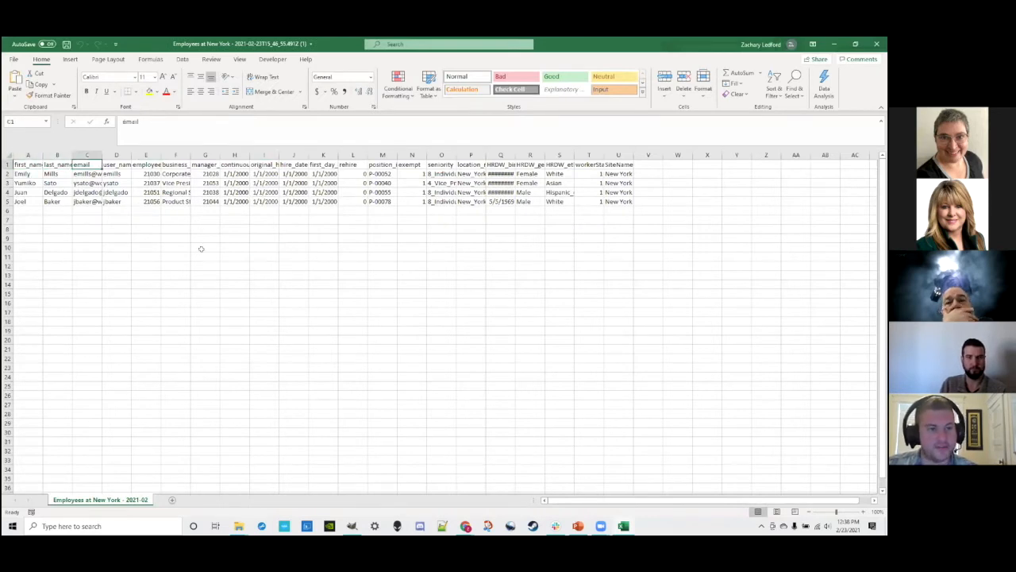
{"action": "key", "text": "Right"}
{"action": "key", "text": "Right"}
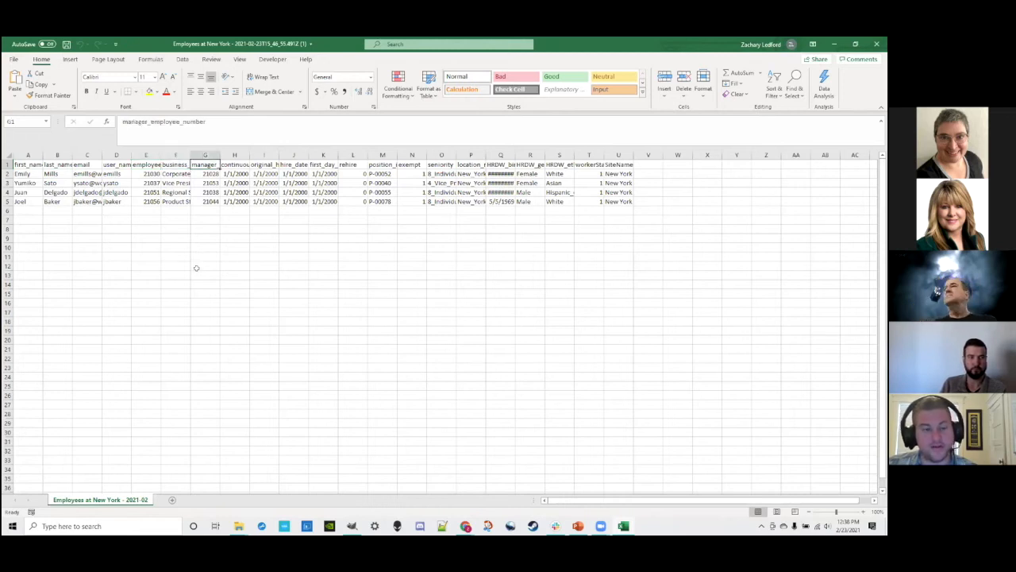
{"action": "key", "text": "Right"}
{"action": "key", "text": "Right"}
{"action": "key", "text": "Right"}
{"action": "key", "text": "Right"}
{"action": "key", "text": "Right"}
{"action": "key", "text": "Right"}
{"action": "key", "text": "Right"}
{"action": "key", "text": "Right"}
{"action": "key", "text": "Right"}
{"action": "key", "text": "Right"}
{"action": "key", "text": "Right"}
{"action": "key", "text": "Right"}
{"action": "key", "text": "Right"}
{"action": "key", "text": "Left"}
{"action": "key", "text": "Left"}
{"action": "key", "text": "Left"}
{"action": "key", "text": "Left"}
{"action": "key", "text": "Left"}
{"action": "key", "text": "Left"}
{"action": "key", "text": "Left"}
{"action": "key", "text": "Left"}
{"action": "key", "text": "Left"}
{"action": "key", "text": "Left"}
{"action": "key", "text": "Left"}
{"action": "key", "text": "Left"}
{"action": "key", "text": "Left"}
{"action": "key", "text": "Left"}
{"action": "key", "text": "Left"}
{"action": "key", "text": "Left"}
{"action": "key", "text": "Left"}
{"action": "key", "text": "Left"}
{"action": "key", "text": "Left"}
{"action": "left_click", "coordinate": [876, 44]}
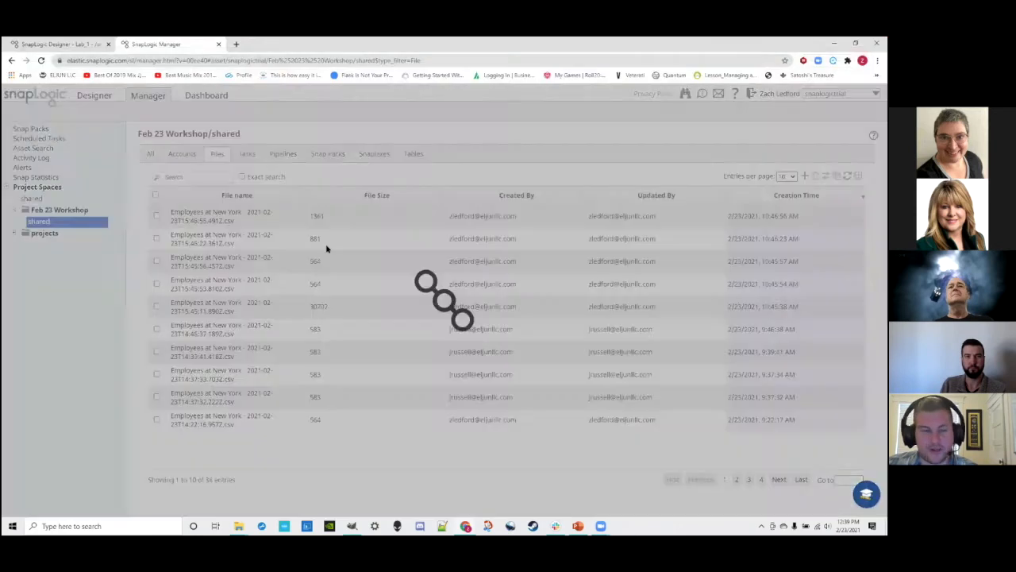
- Return to the Lab_1 pipeline in SnapLogic Designer and clear the snap search so that all snap categories are listed
{"action": "left_click", "coordinate": [78, 41]}
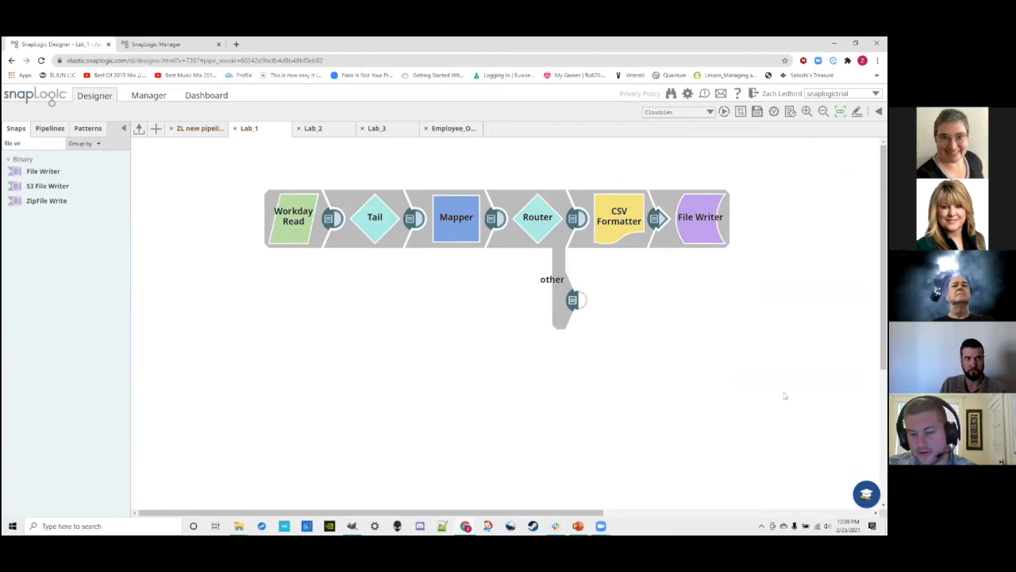
{"action": "left_click_drag", "start_coordinate": [42, 143], "coordinate": [4, 147]}
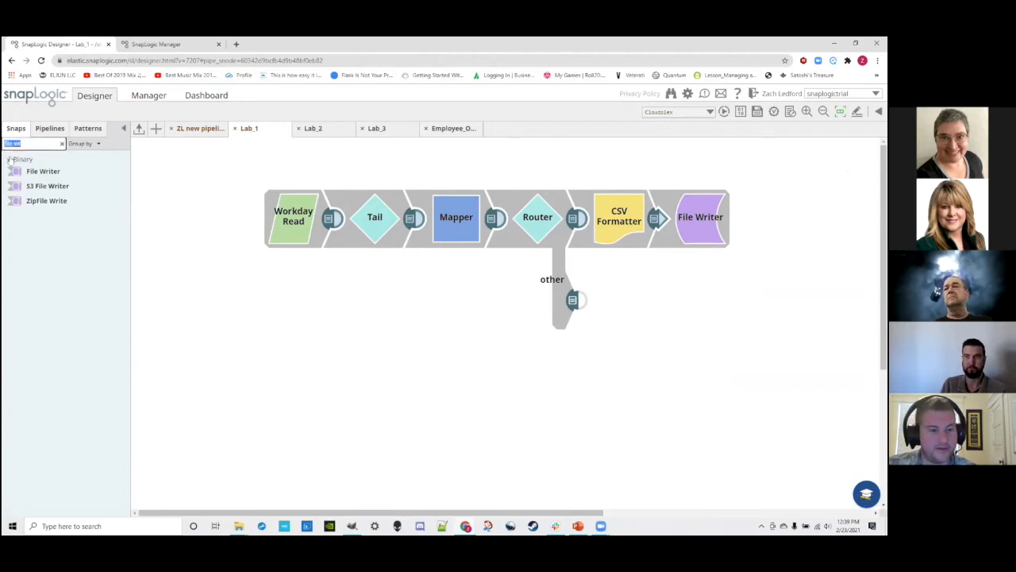
{"action": "key", "text": "BackSpace"}
{"action": "left_click", "coordinate": [203, 290]}
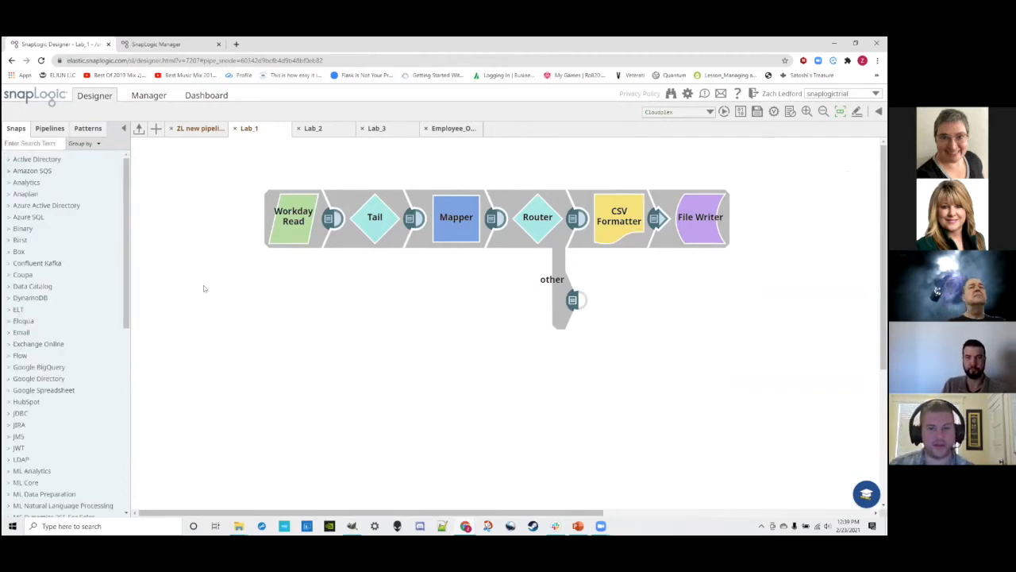
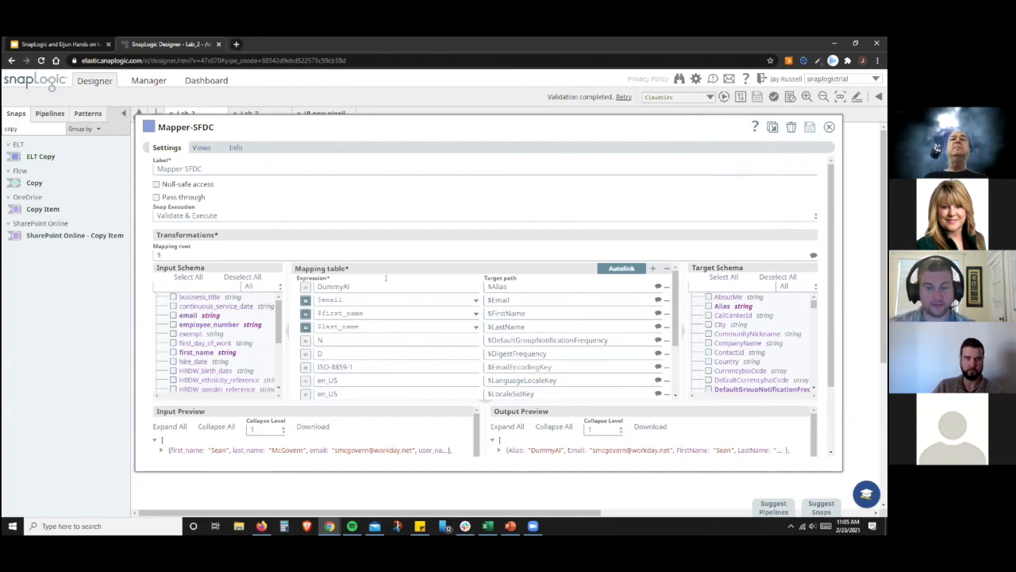
- Turn off expression mode for the $email row mapped to $Email in Mapper-SFDC and preview its output values
{"action": "left_click", "coordinate": [307, 300]}
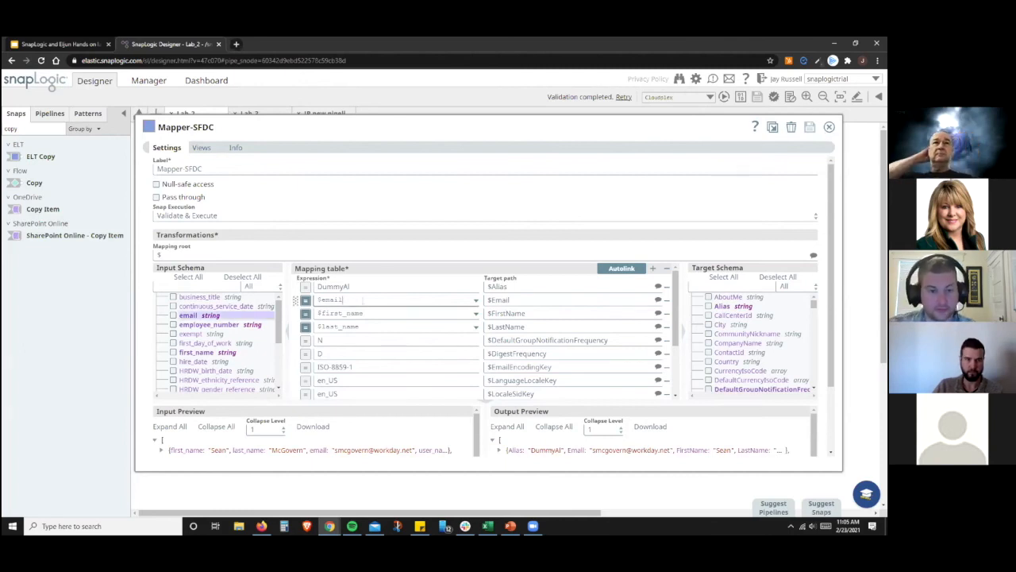
{"action": "left_click", "coordinate": [306, 302]}
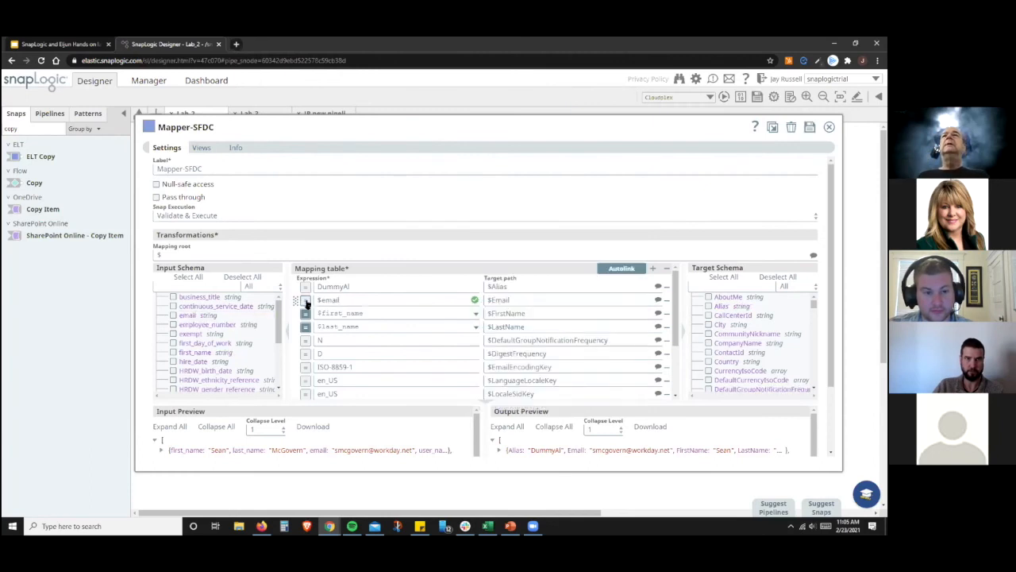
{"action": "left_click", "coordinate": [346, 300]}
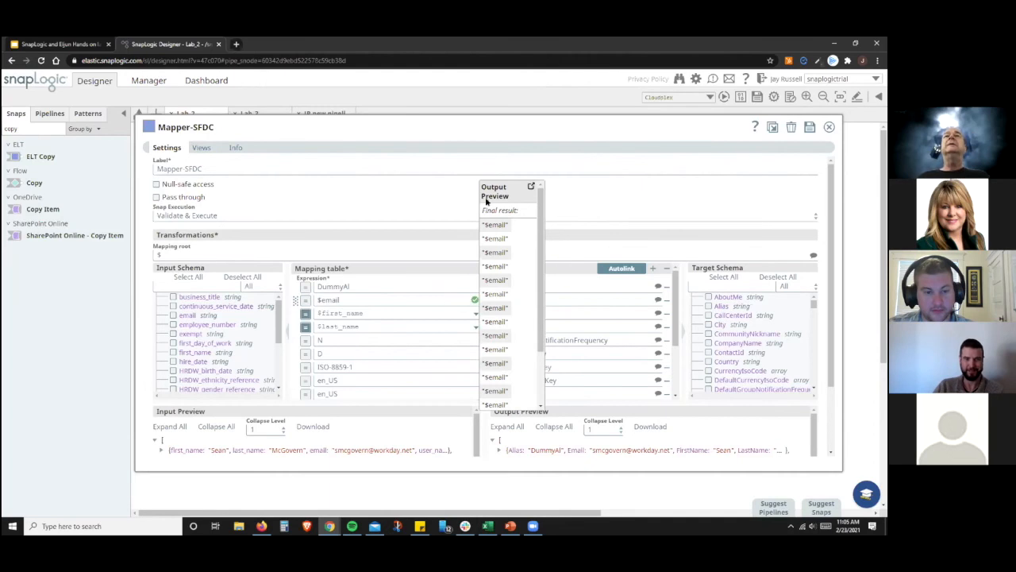
{"action": "left_click", "coordinate": [807, 182]}
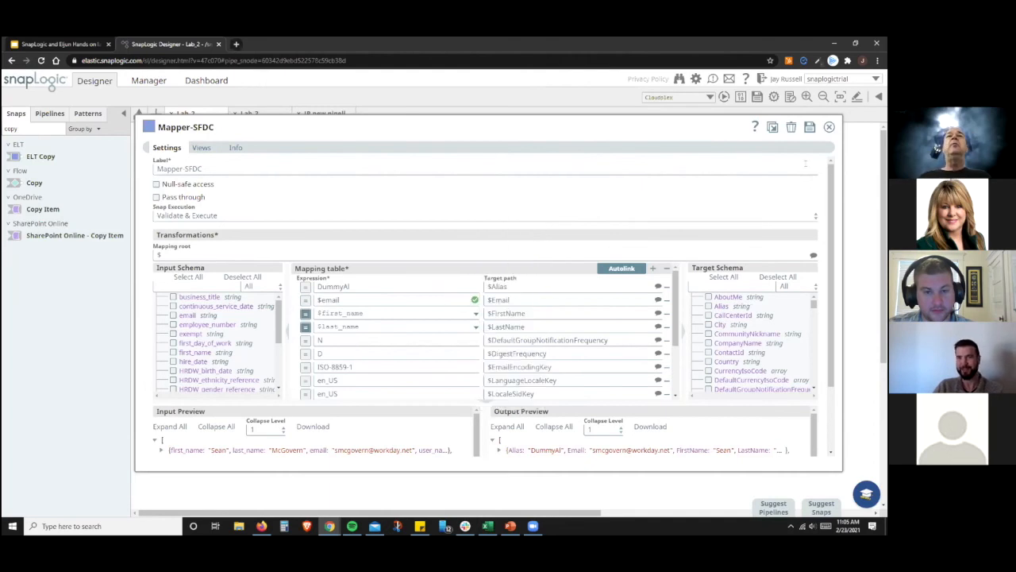
- Shrink the Mapper-SFDC settings window to its compact size and enlarge it again
{"action": "left_click", "coordinate": [772, 128]}
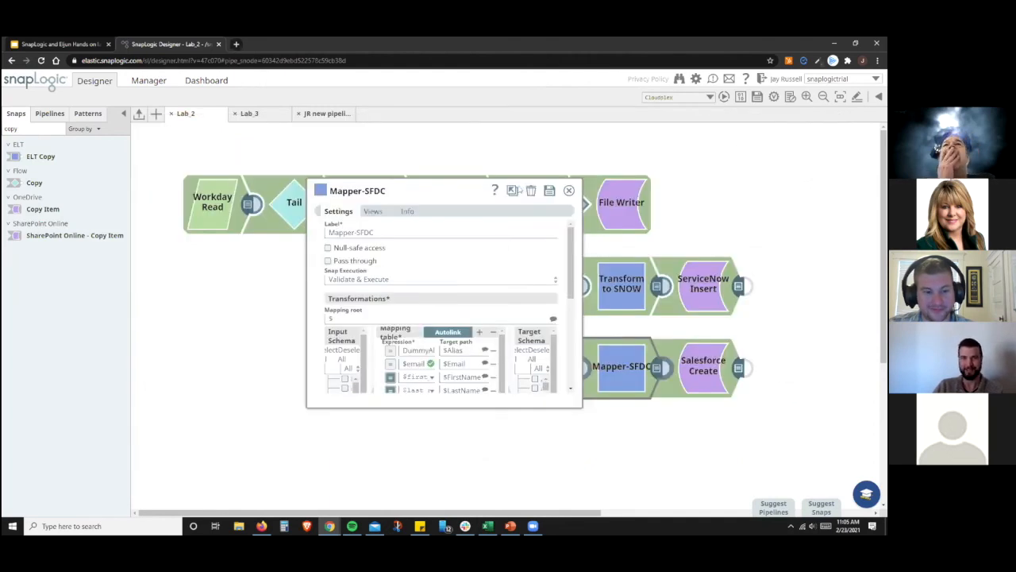
{"action": "left_click", "coordinate": [512, 190]}
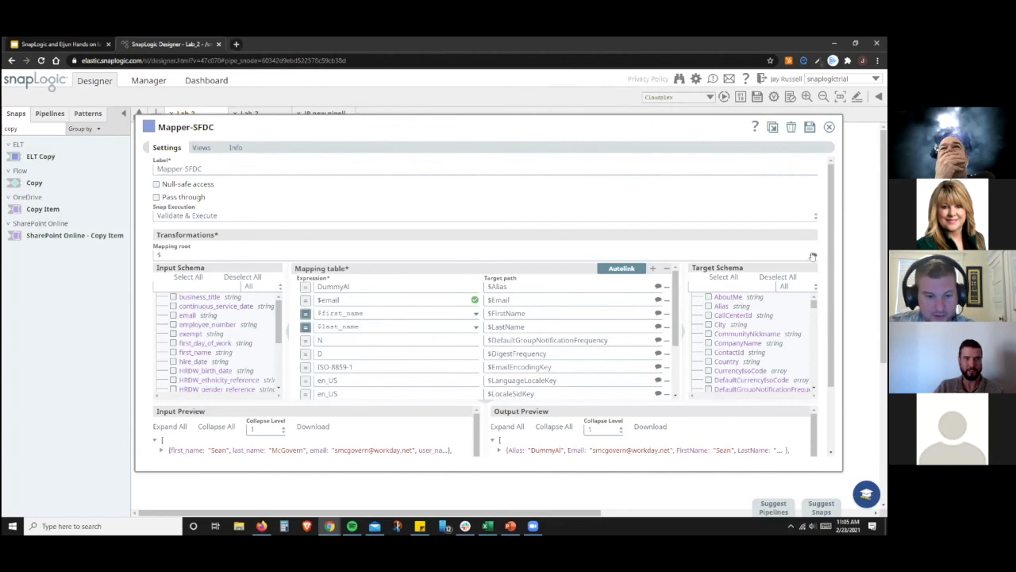
{"action": "left_click", "coordinate": [721, 323]}
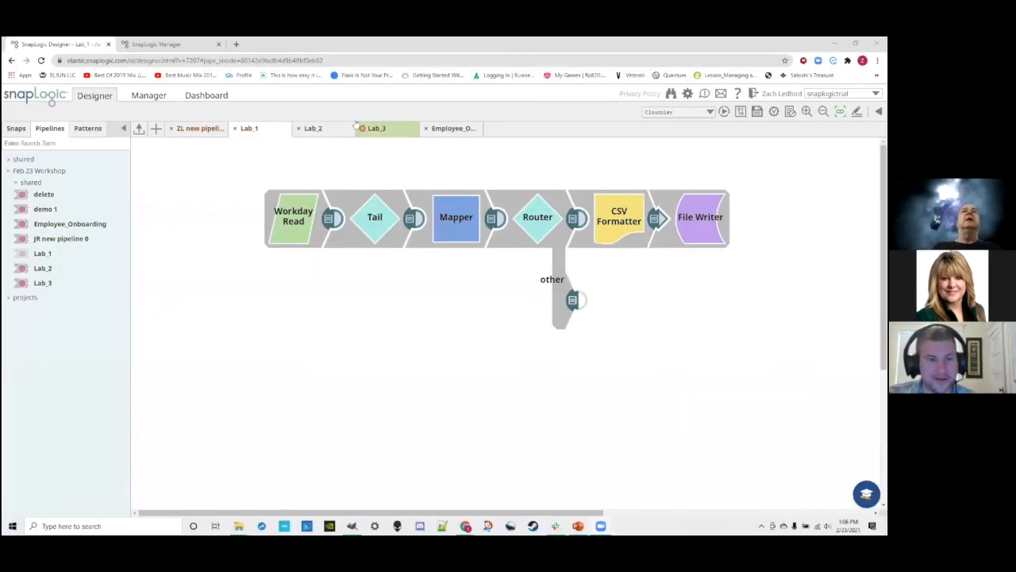
- Open Mapper-SFDC in Lab_2, view the $email expression in the Expression Builder, and close the builder without changes
{"action": "left_click", "coordinate": [613, 370]}
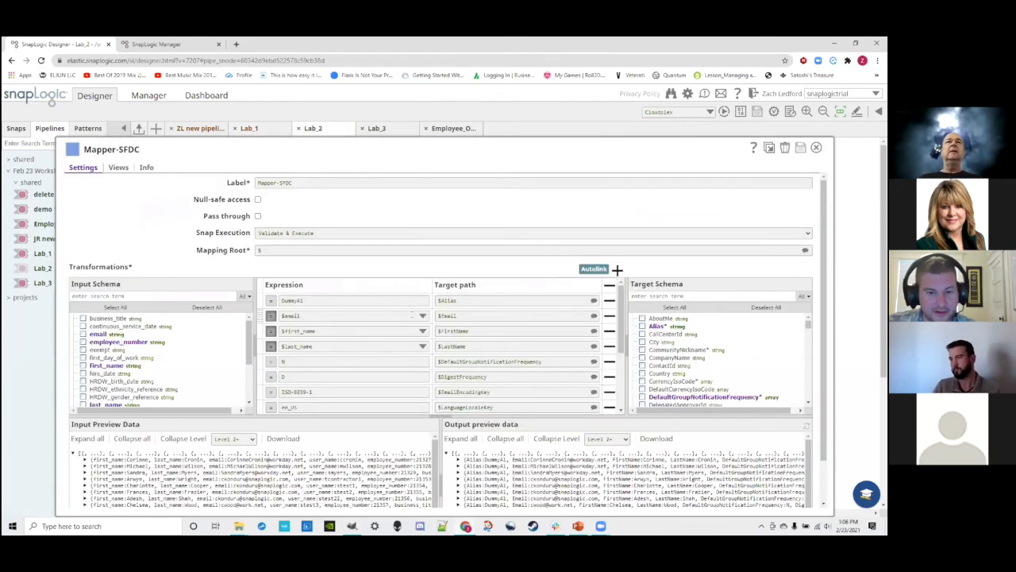
{"action": "left_click", "coordinate": [422, 315]}
{"action": "left_click", "coordinate": [447, 306]}
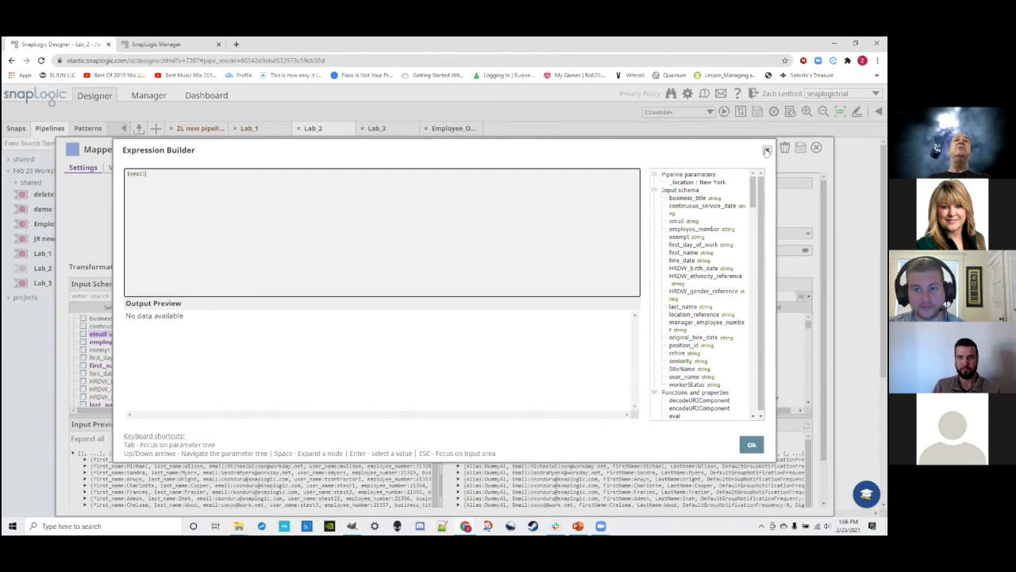
{"action": "key", "text": "Escape"}
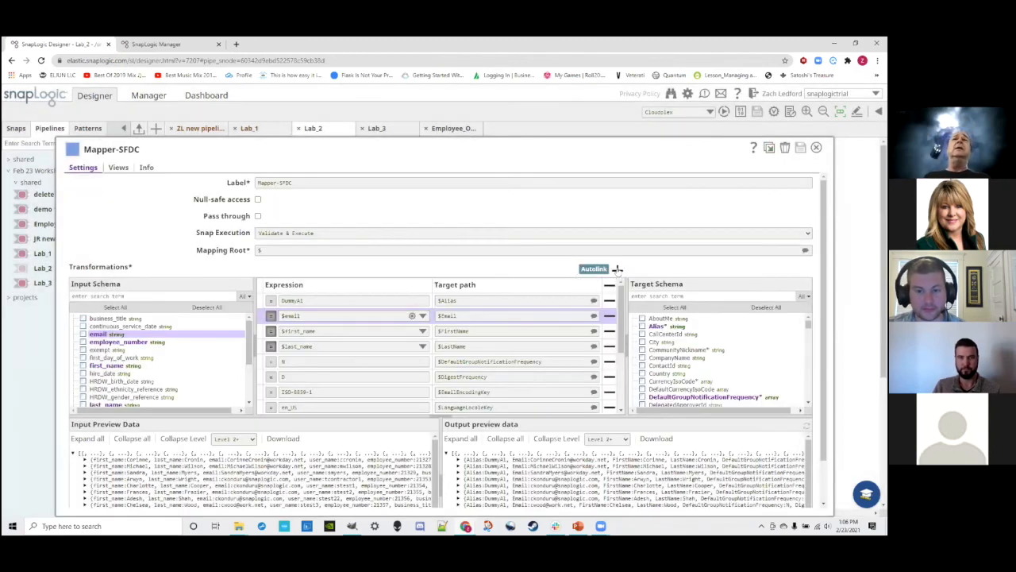
- Add an empty row to the end of the Mapper-SFDC mapping table and open the Expression Builder for its expression
{"action": "scroll", "coordinate": [408, 341], "scroll_direction": "down", "scroll_amount": 3}
{"action": "left_click", "coordinate": [423, 405]}
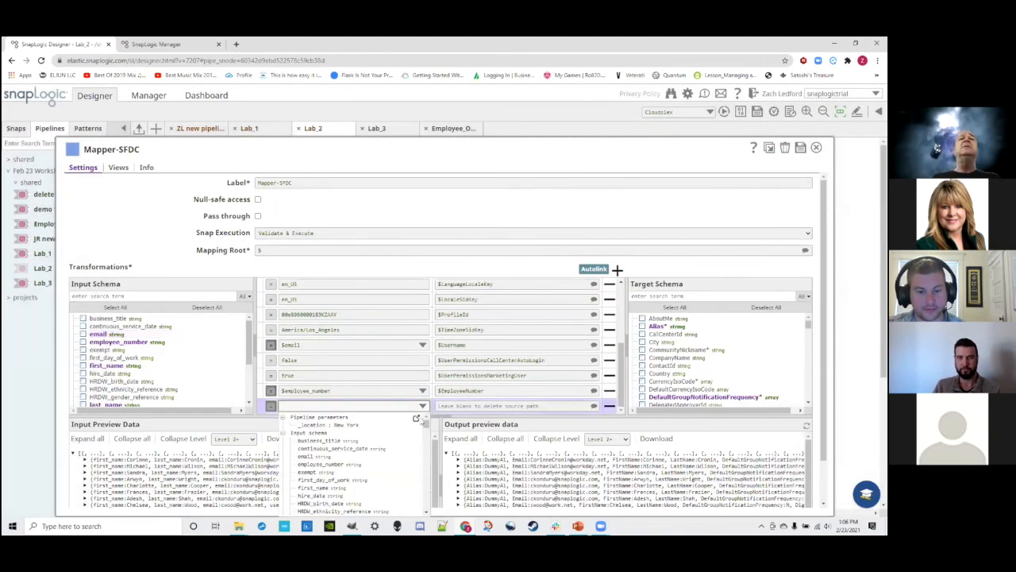
{"action": "left_click", "coordinate": [416, 420]}
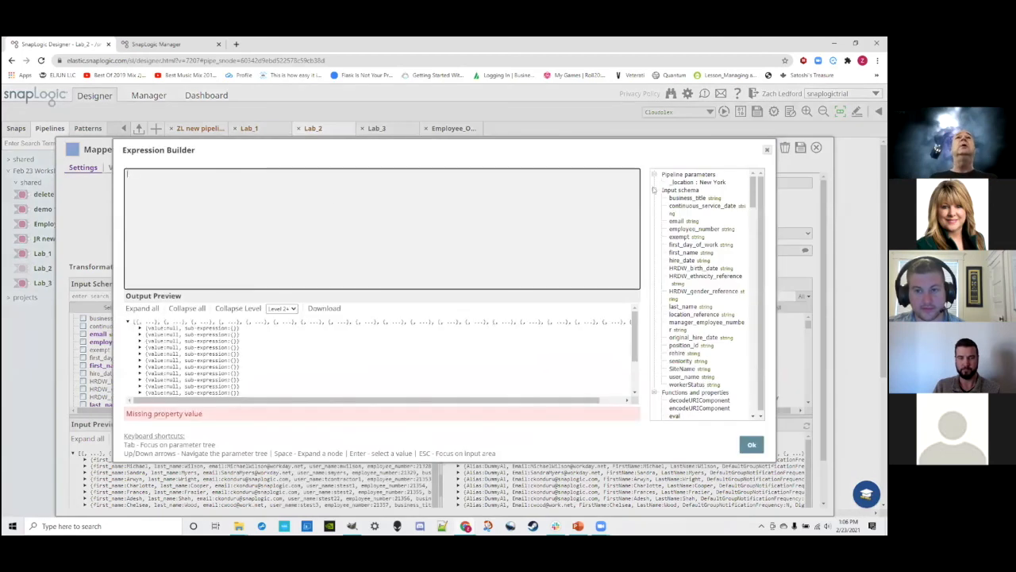
- Enter the Date function expression Date.now() for the new mapping row in the Expression Builder
{"action": "scroll", "coordinate": [703, 318], "scroll_direction": "down", "scroll_amount": 3}
{"action": "scroll", "coordinate": [722, 304], "scroll_direction": "down", "scroll_amount": 3}
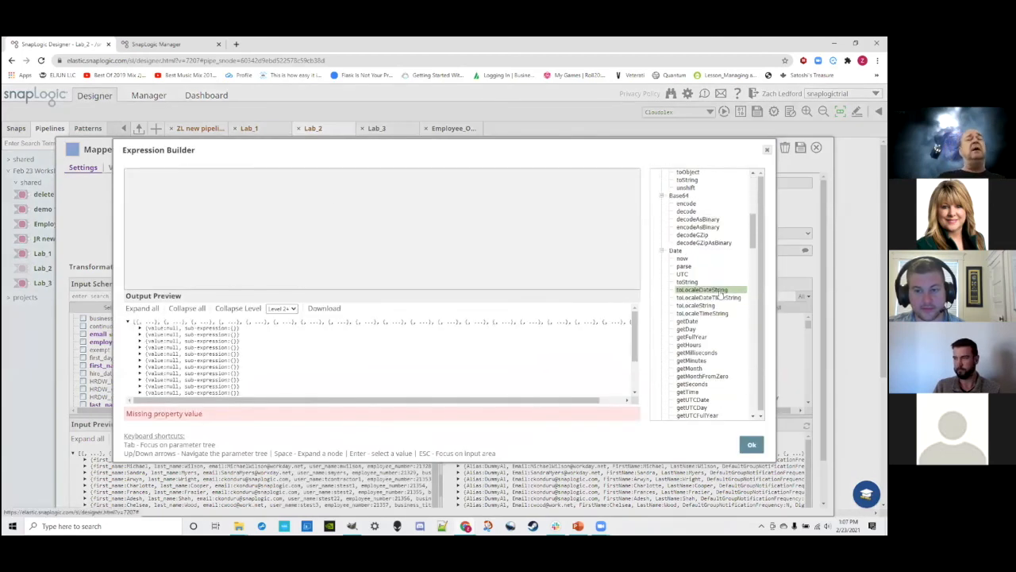
{"action": "left_click_drag", "start_coordinate": [681, 258], "coordinate": [421, 199]}
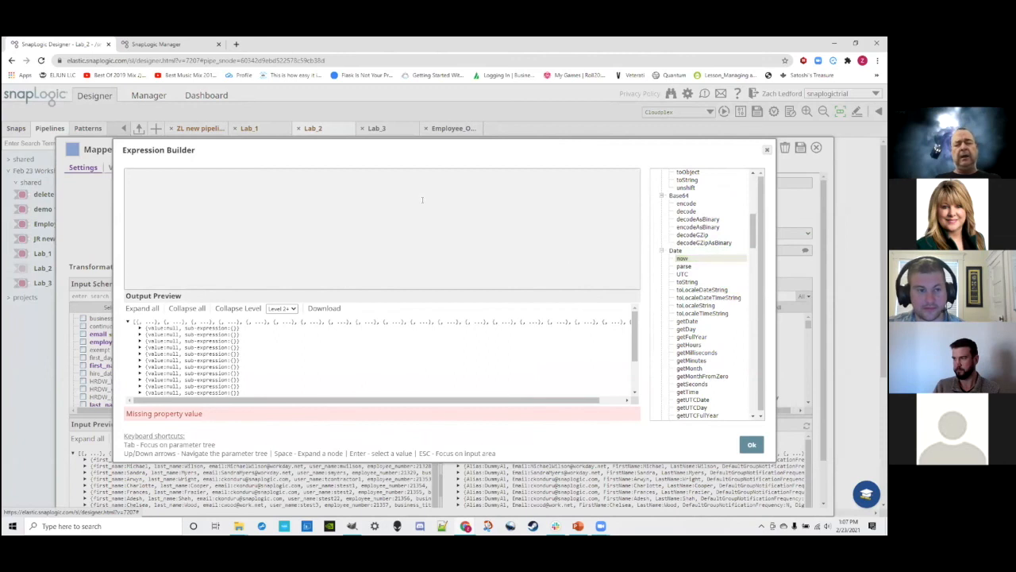
{"action": "left_click_drag", "start_coordinate": [683, 259], "coordinate": [381, 203]}
{"action": "left_click", "coordinate": [341, 204]}
{"action": "type", "text": "Date.now()"}
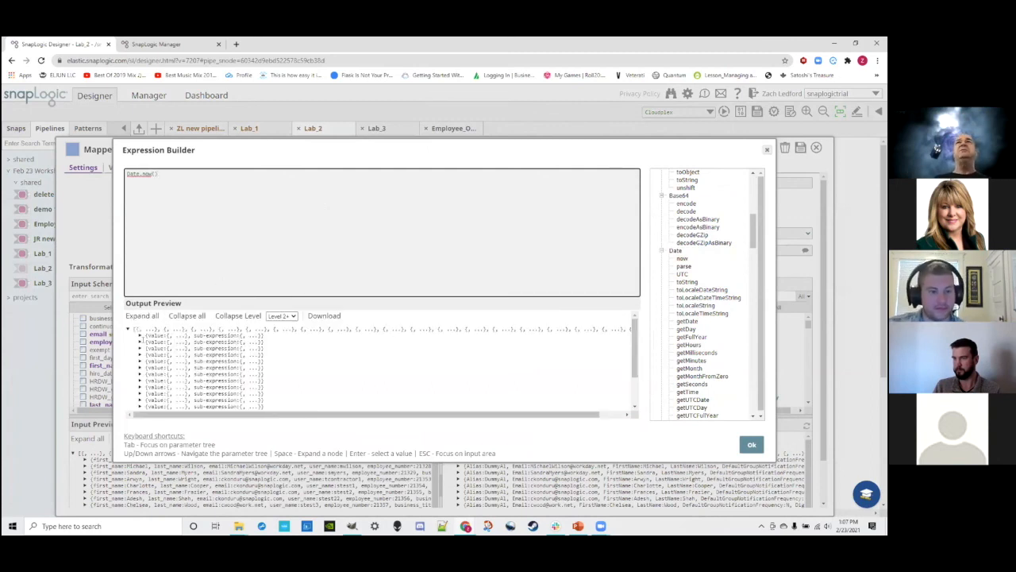
- Expand the first record of the output preview to inspect its value, sub-expression, arguments and .now details
{"action": "left_click", "coordinate": [139, 335]}
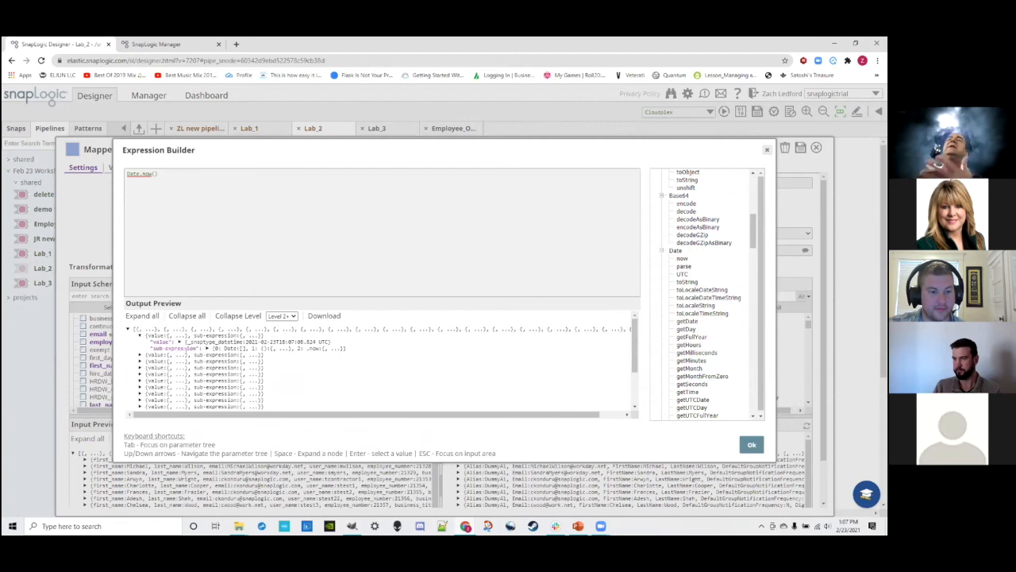
{"action": "left_click", "coordinate": [204, 348]}
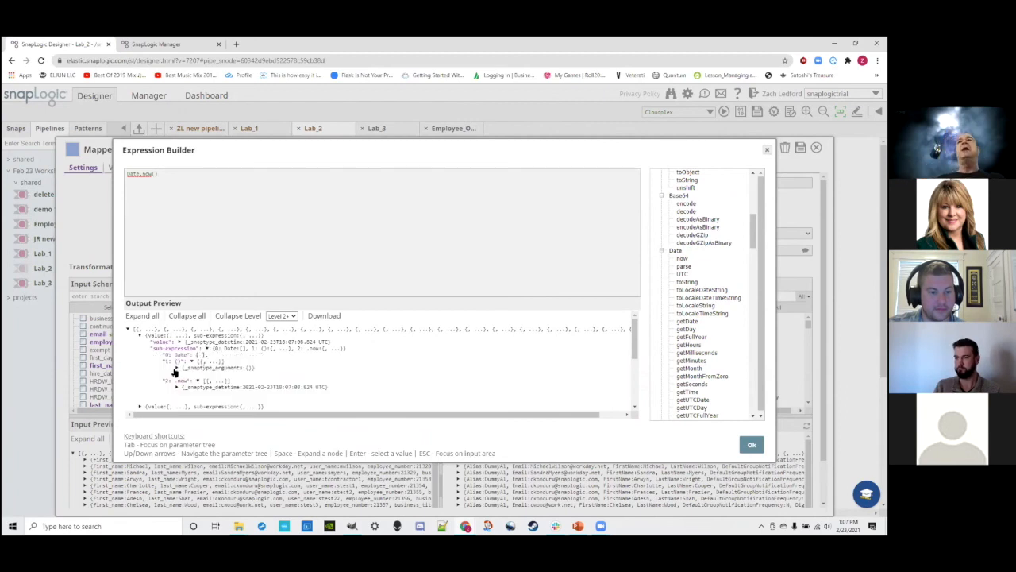
{"action": "left_click", "coordinate": [177, 367]}
{"action": "left_click", "coordinate": [175, 393]}
- Insert a second Date.now(), clear the whole expression, and insert Date.now() again from the Date functions
{"action": "left_click", "coordinate": [289, 190]}
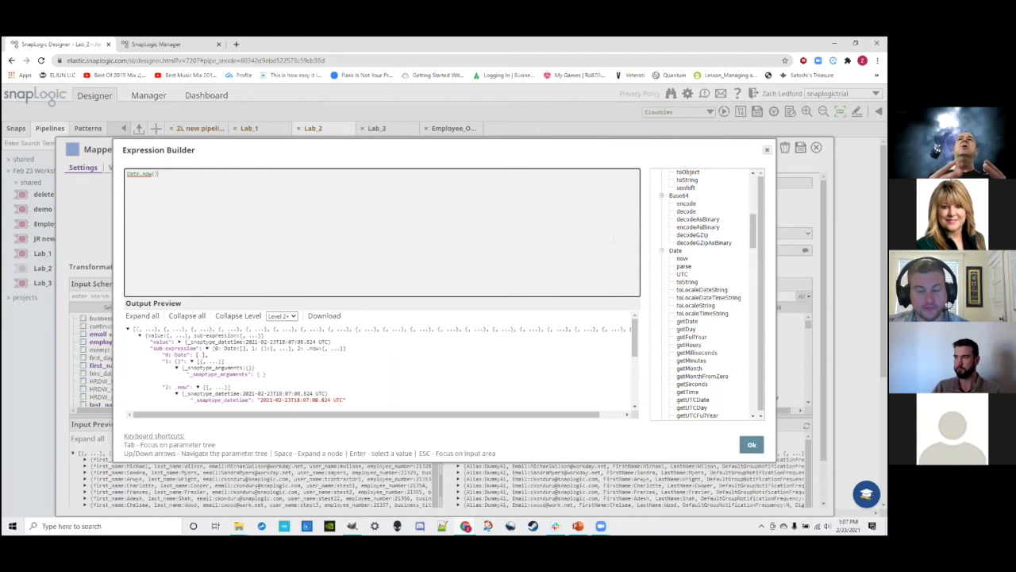
{"action": "left_click", "coordinate": [681, 258]}
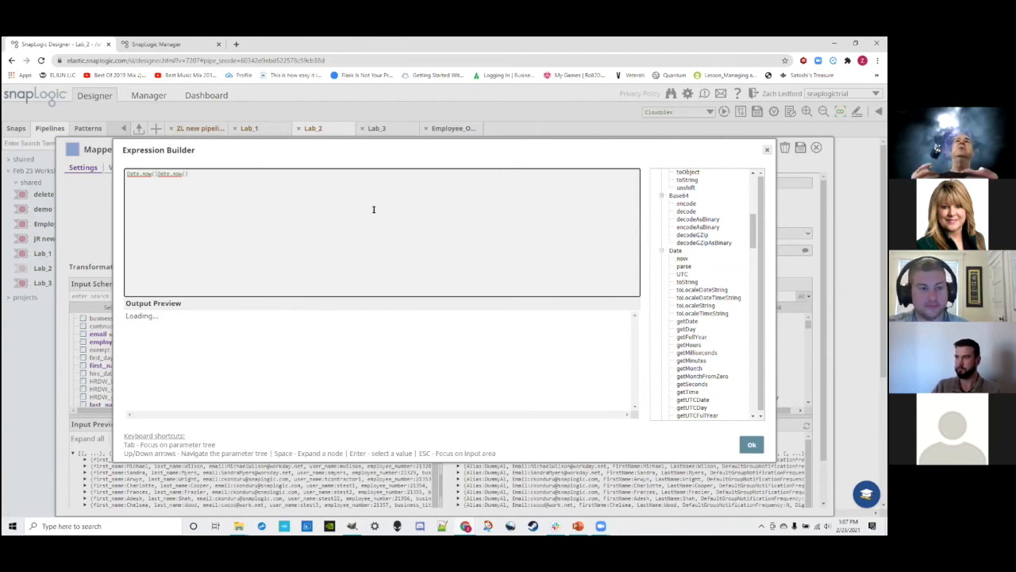
{"action": "key", "text": "ctrl+a"}
{"action": "key", "text": "BackSpace"}
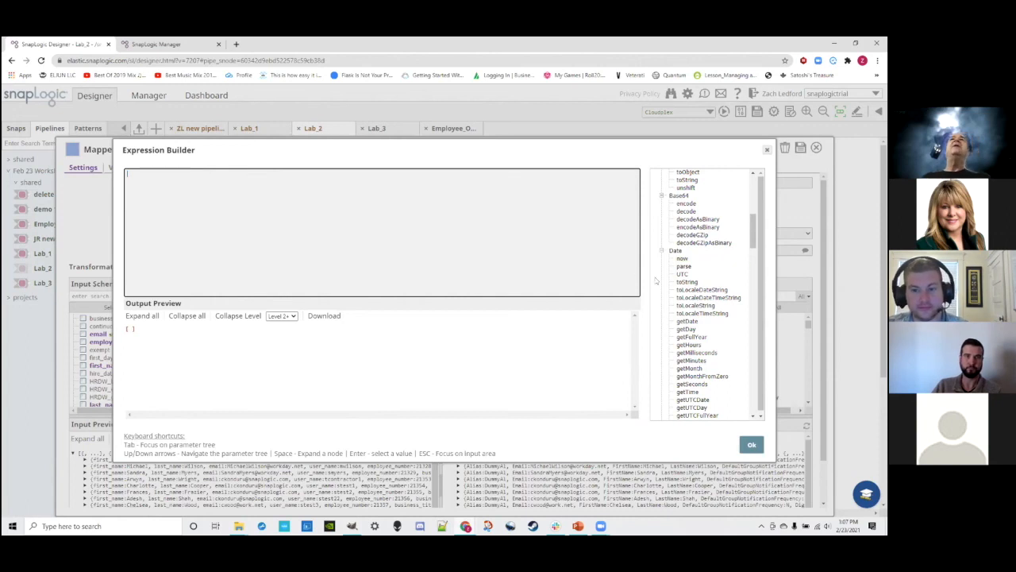
{"action": "left_click", "coordinate": [681, 258]}
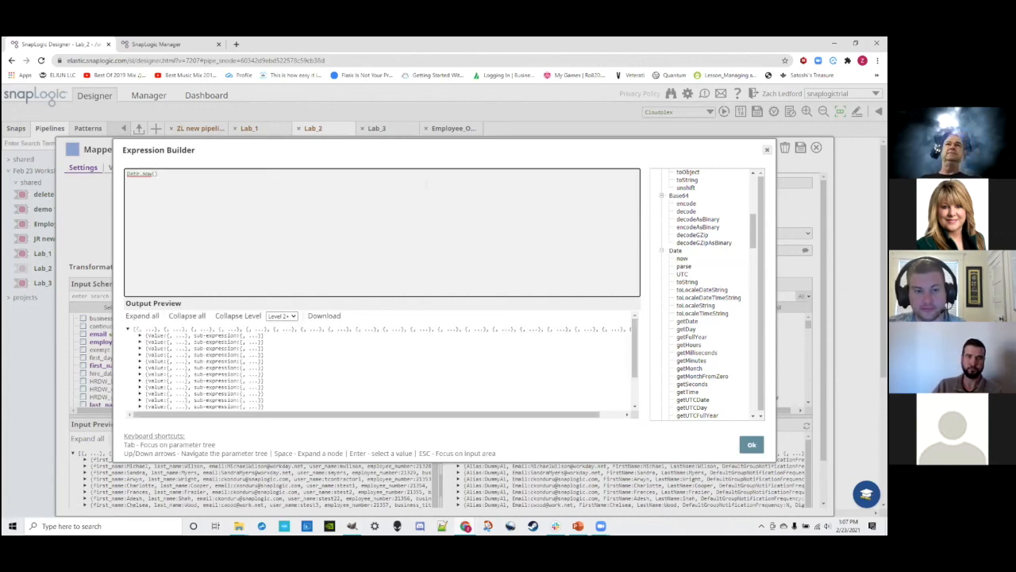
{"action": "key", "text": "ctrl+a"}
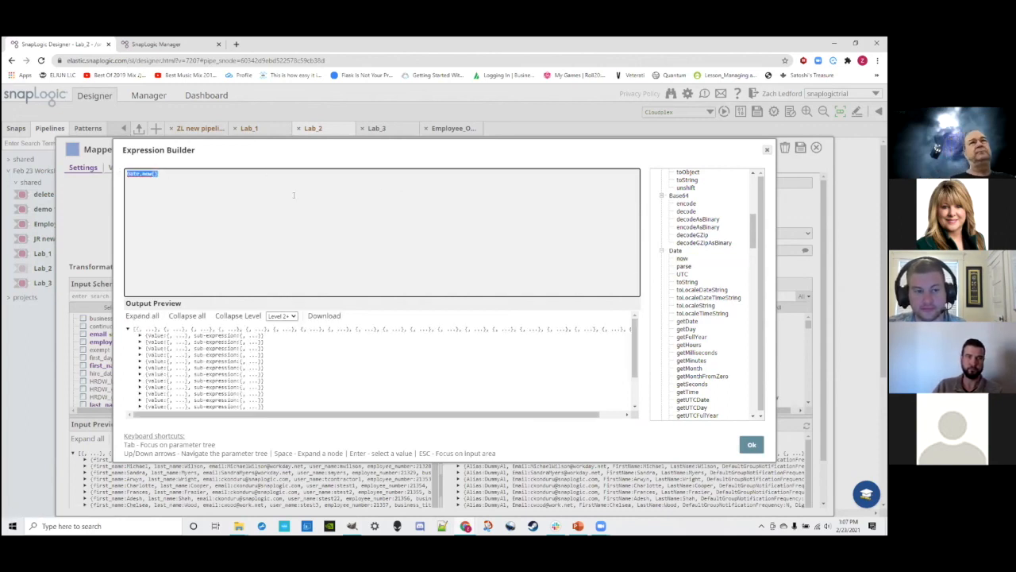
{"action": "left_click", "coordinate": [343, 195]}
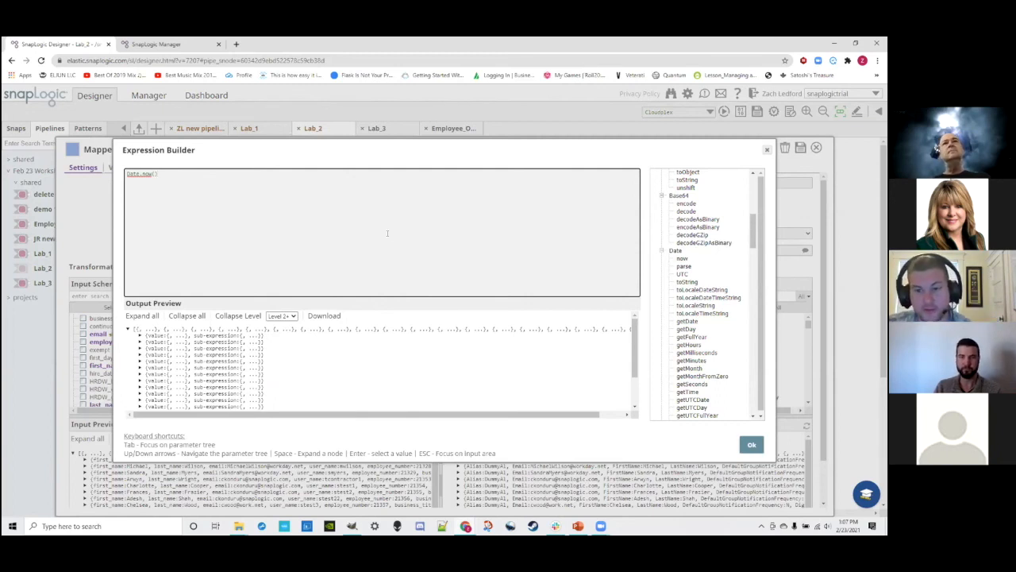
- Look through the Expression Builder's Date functions, general functions and pipeline parameters
{"action": "scroll", "coordinate": [701, 274], "scroll_direction": "down", "scroll_amount": 4}
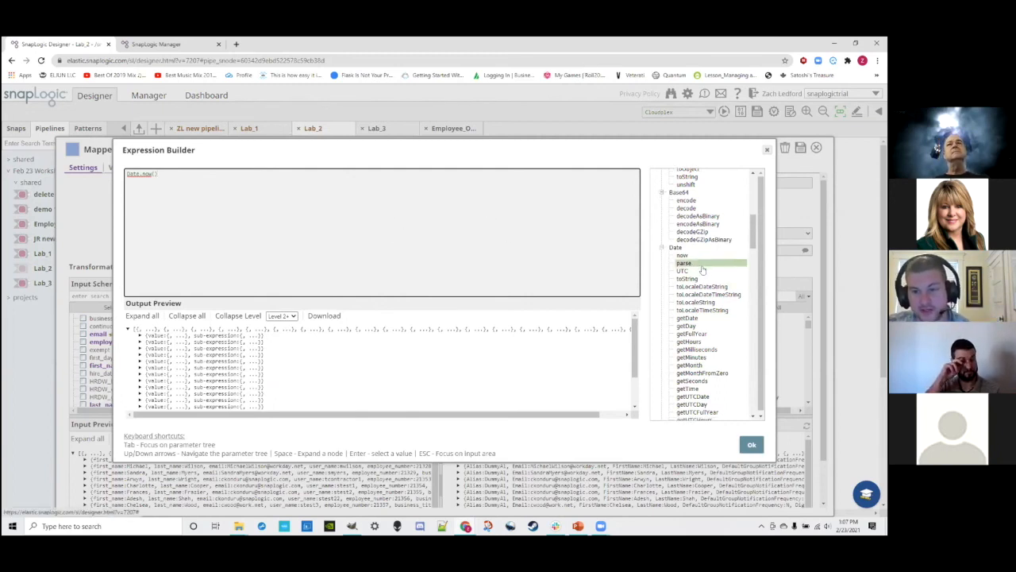
{"action": "scroll", "coordinate": [688, 333], "scroll_direction": "up", "scroll_amount": 5}
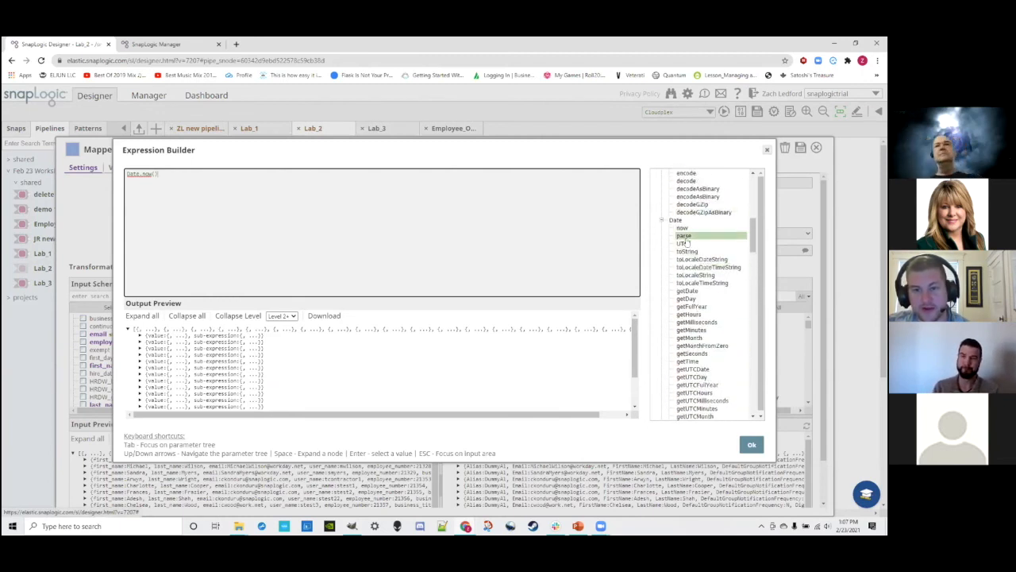
{"action": "left_click_drag", "start_coordinate": [183, 174], "coordinate": [35, 227]}
{"action": "left_click", "coordinate": [249, 204]}
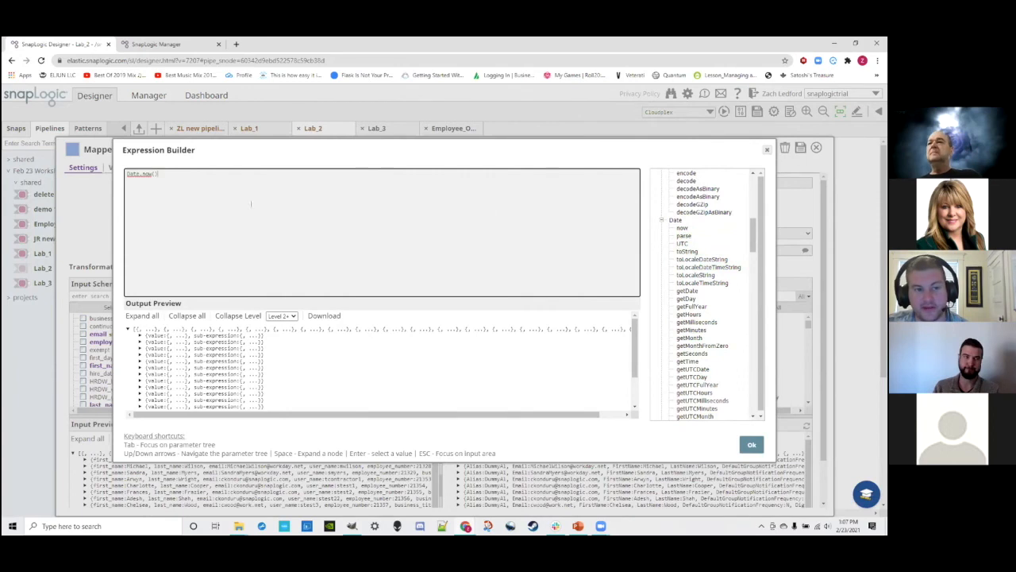
{"action": "scroll", "coordinate": [709, 301], "scroll_direction": "up", "scroll_amount": 5}
{"action": "scroll", "coordinate": [709, 326], "scroll_direction": "up", "scroll_amount": 10}
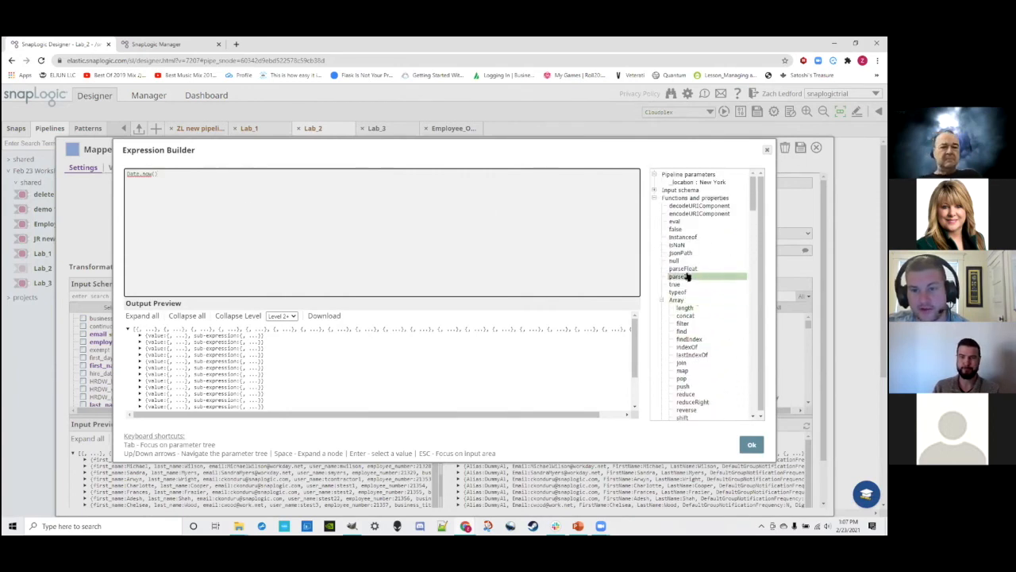
- Examine the Mapper snap's documentation page down to its videos, sample files and related links, and close the Mapper-SFDC settings
{"action": "left_click", "coordinate": [766, 151]}
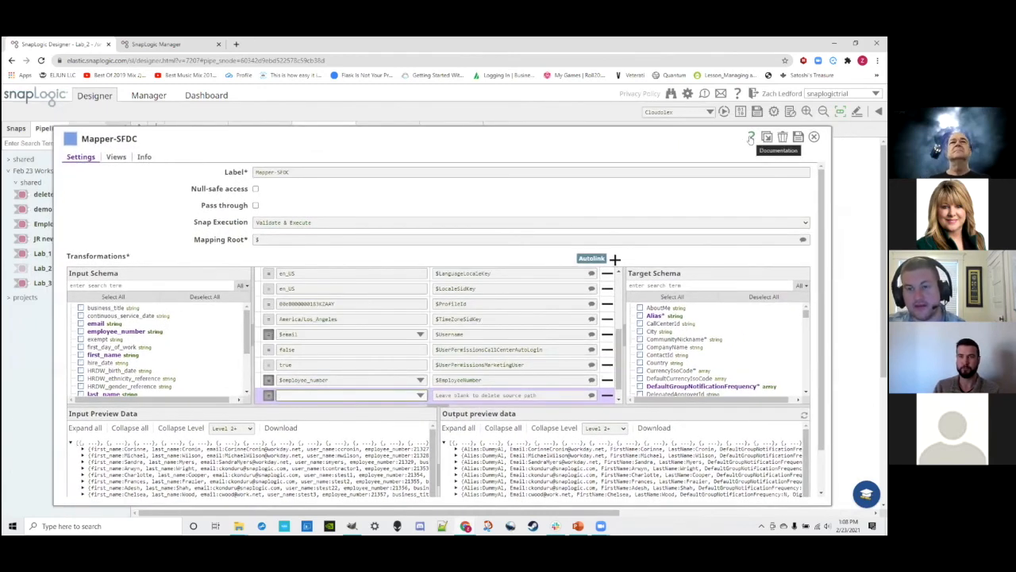
{"action": "left_click", "coordinate": [750, 139]}
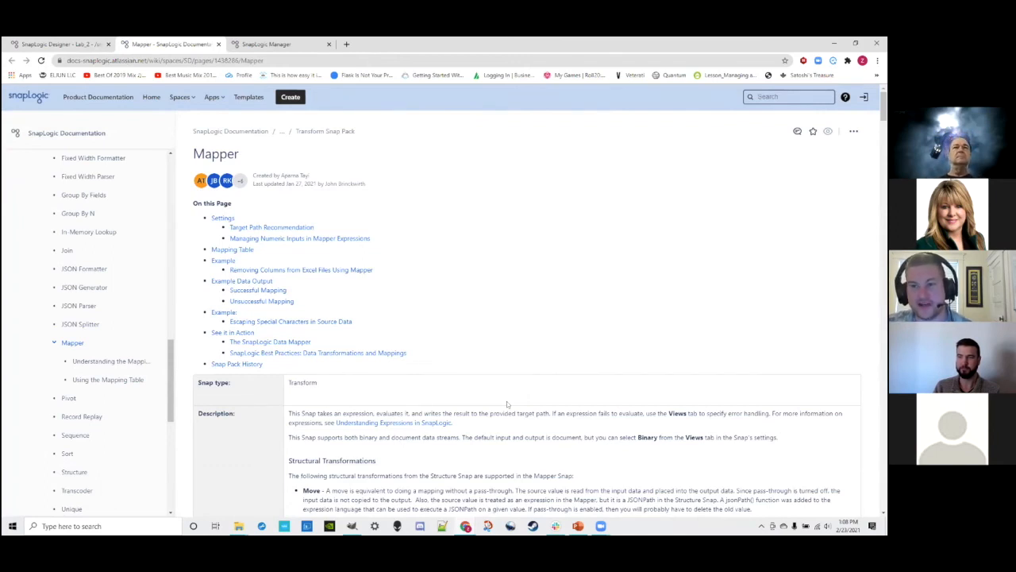
{"action": "scroll", "coordinate": [595, 333], "scroll_direction": "down", "scroll_amount": 4}
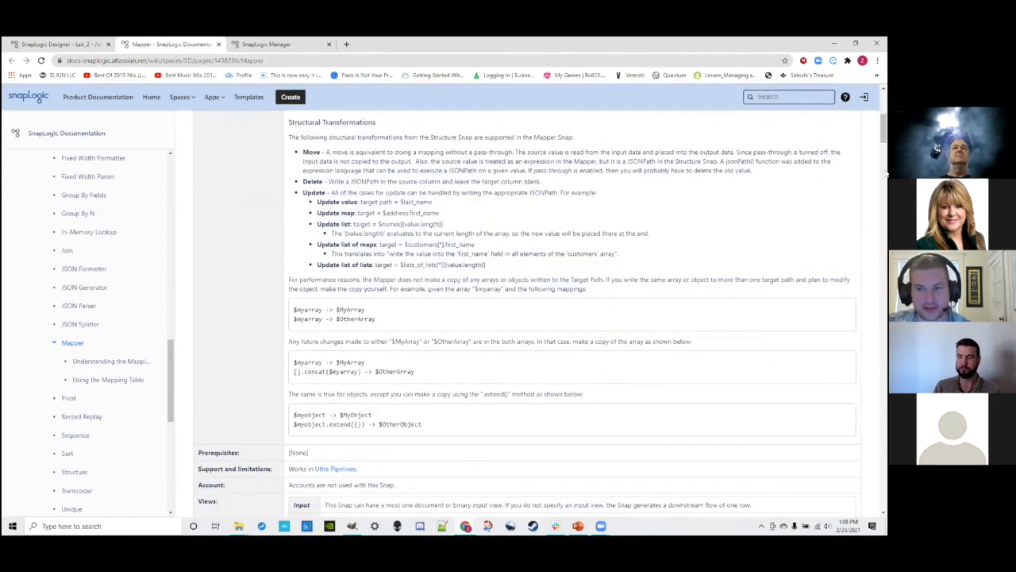
{"action": "left_click_drag", "start_coordinate": [884, 128], "coordinate": [886, 472]}
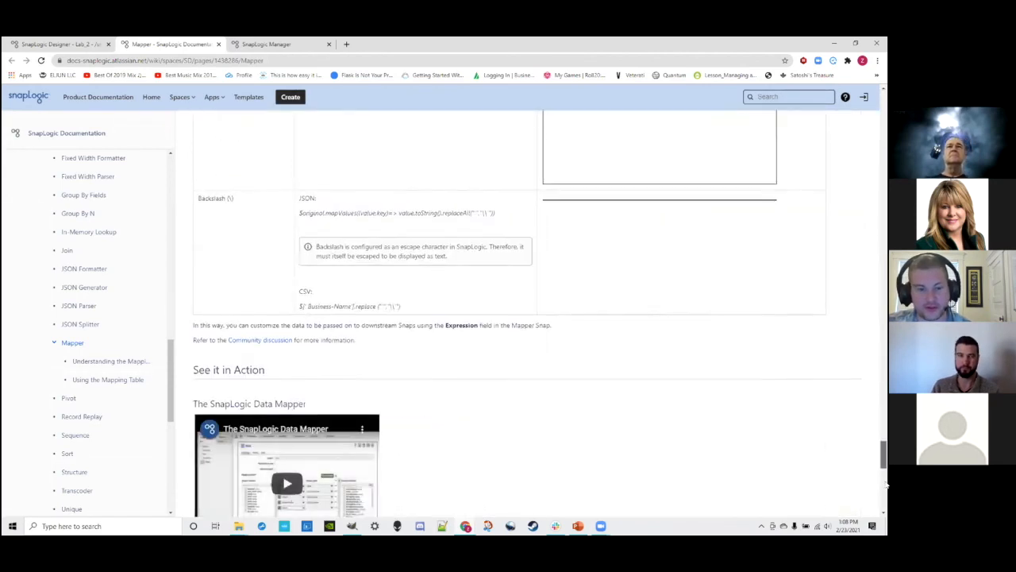
{"action": "scroll", "coordinate": [548, 275], "scroll_direction": "down", "scroll_amount": 4}
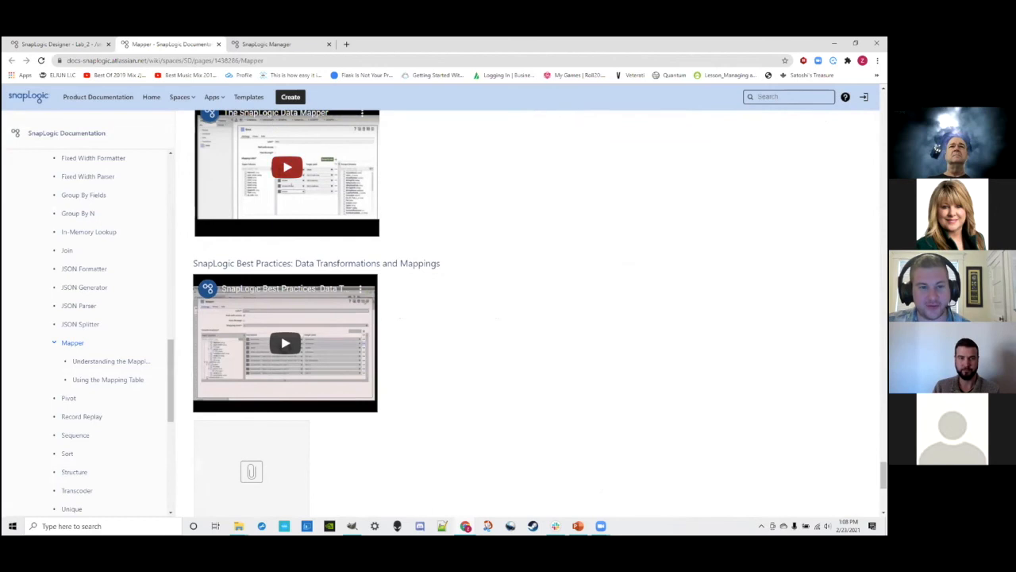
{"action": "scroll", "coordinate": [467, 310], "scroll_direction": "down", "scroll_amount": 3}
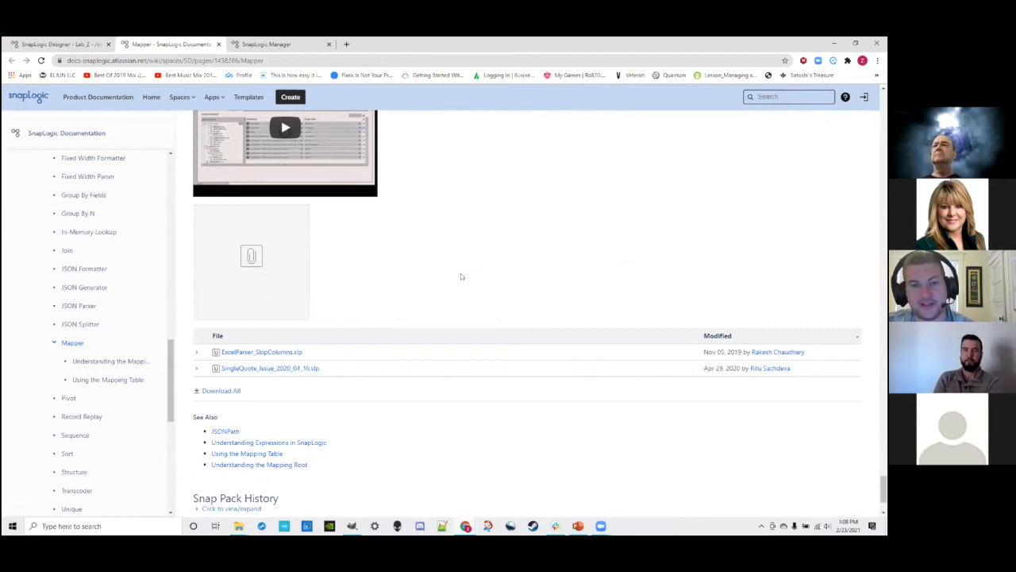
{"action": "left_click_drag", "start_coordinate": [883, 482], "coordinate": [884, 492]}
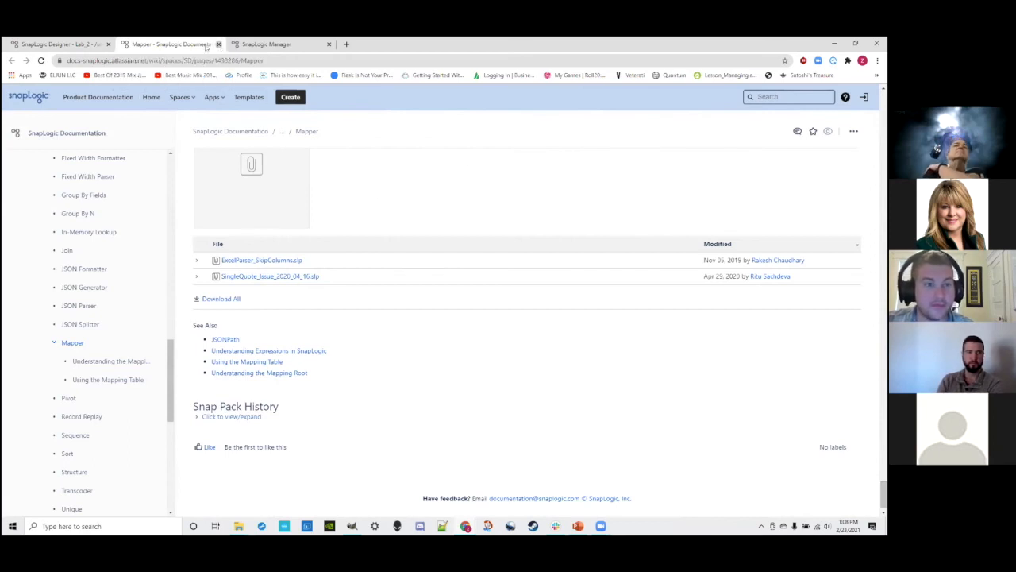
{"action": "left_click", "coordinate": [218, 44]}
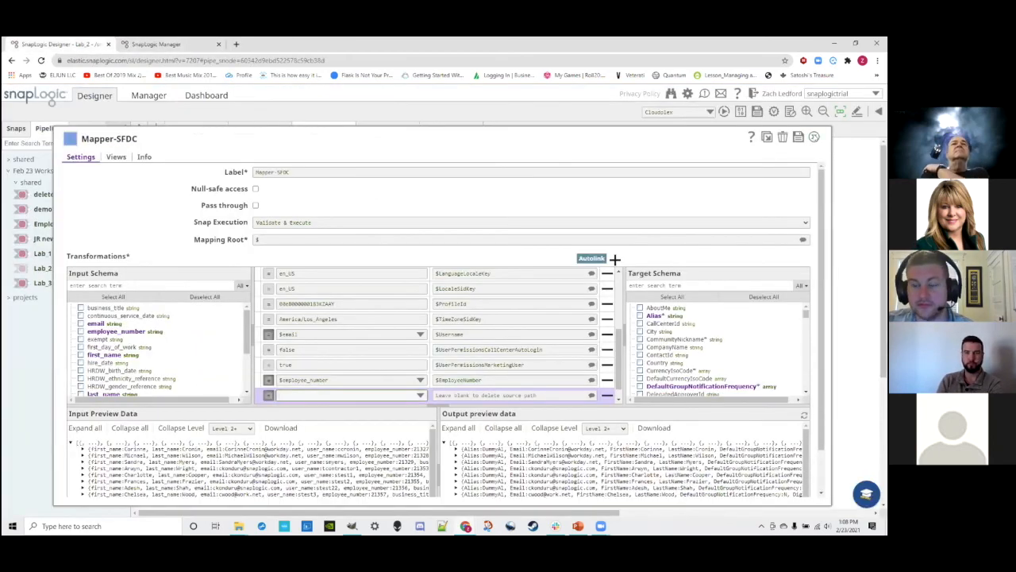
{"action": "key", "text": "Escape"}
{"action": "left_click", "coordinate": [448, 375]}
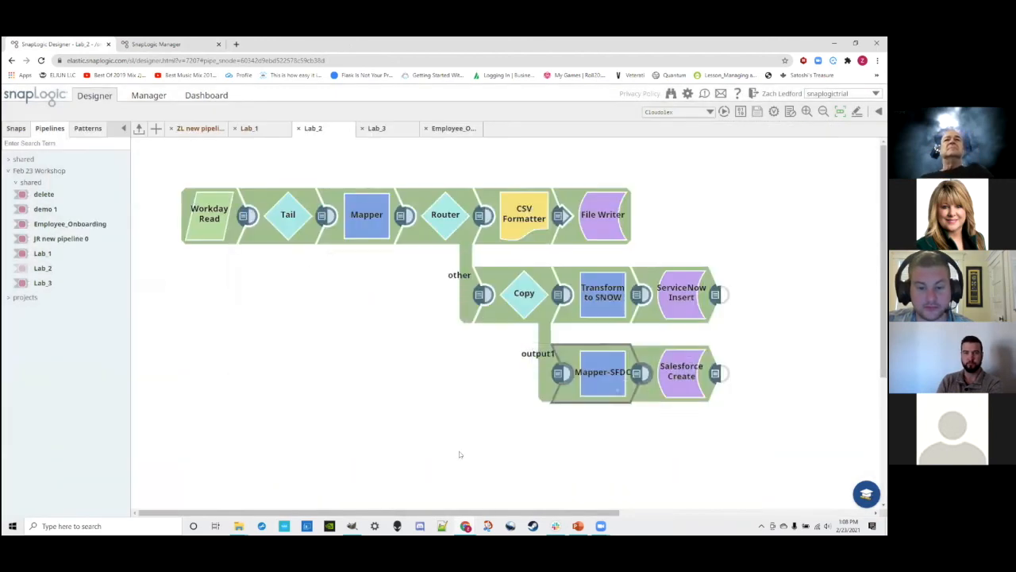
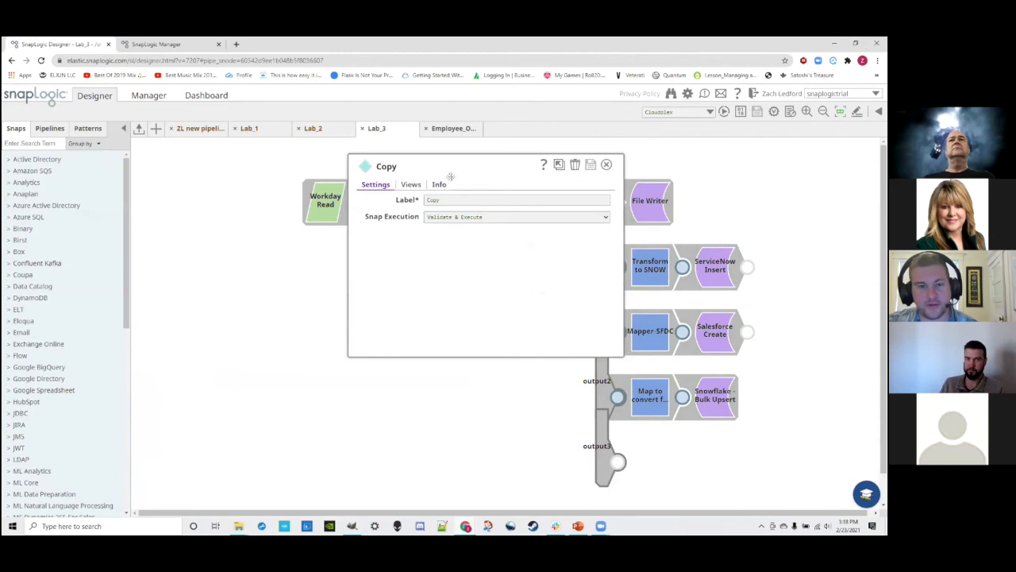
- Remove the unused output3 view from Lab_3's Copy snap and save its settings
{"action": "left_click", "coordinate": [411, 184]}
{"action": "left_click", "coordinate": [592, 338]}
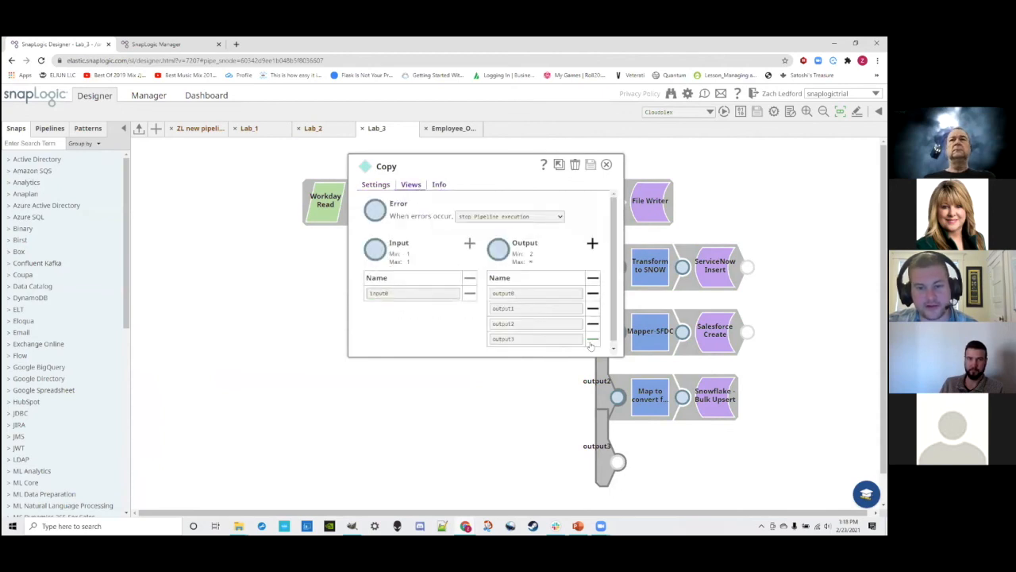
{"action": "left_click", "coordinate": [589, 165]}
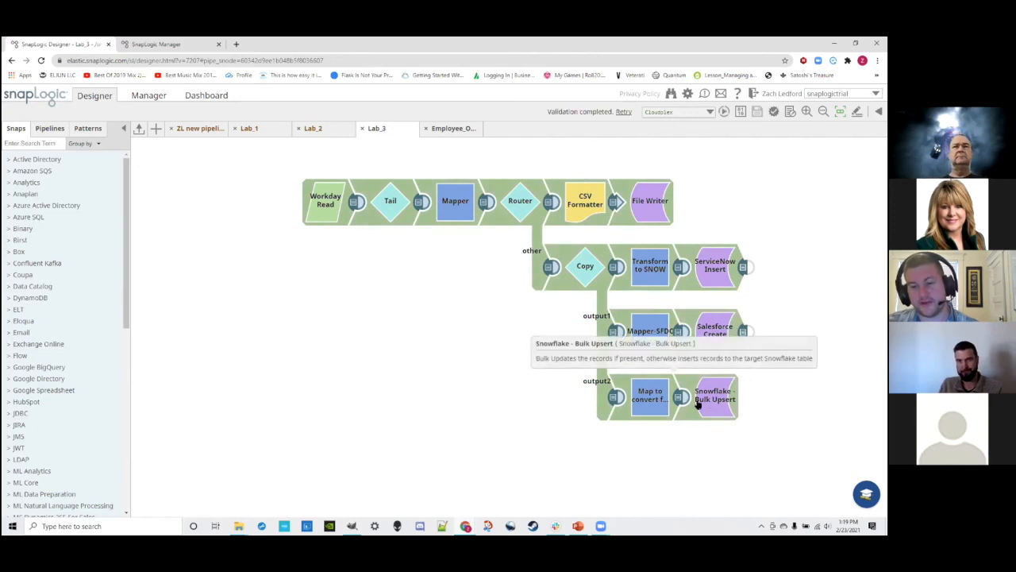
- Review the field mappings of the existing mapper before Snowflake - Bulk Upsert, and detach and disable that mapper
{"action": "left_click", "coordinate": [655, 407]}
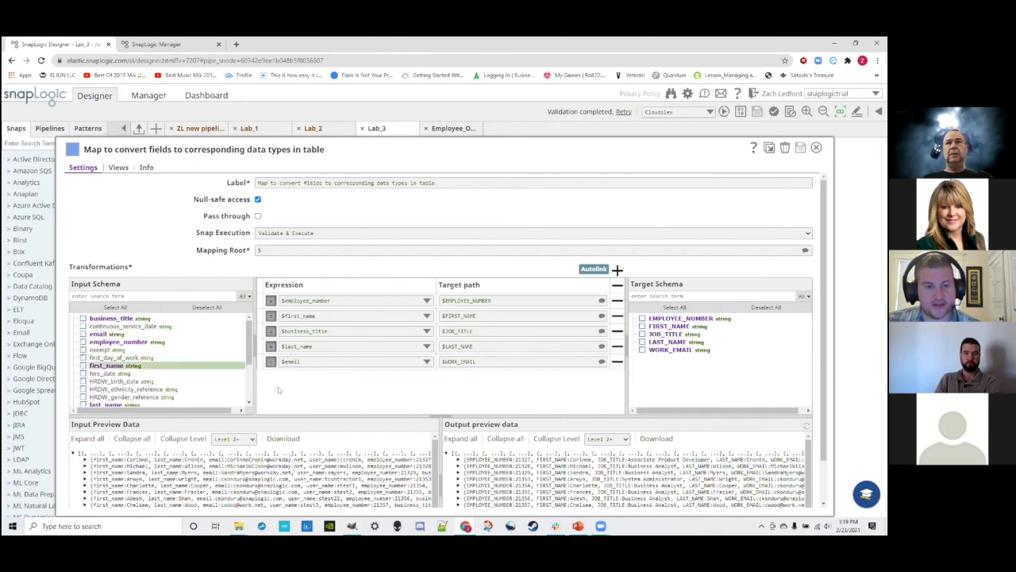
{"action": "left_click", "coordinate": [816, 147]}
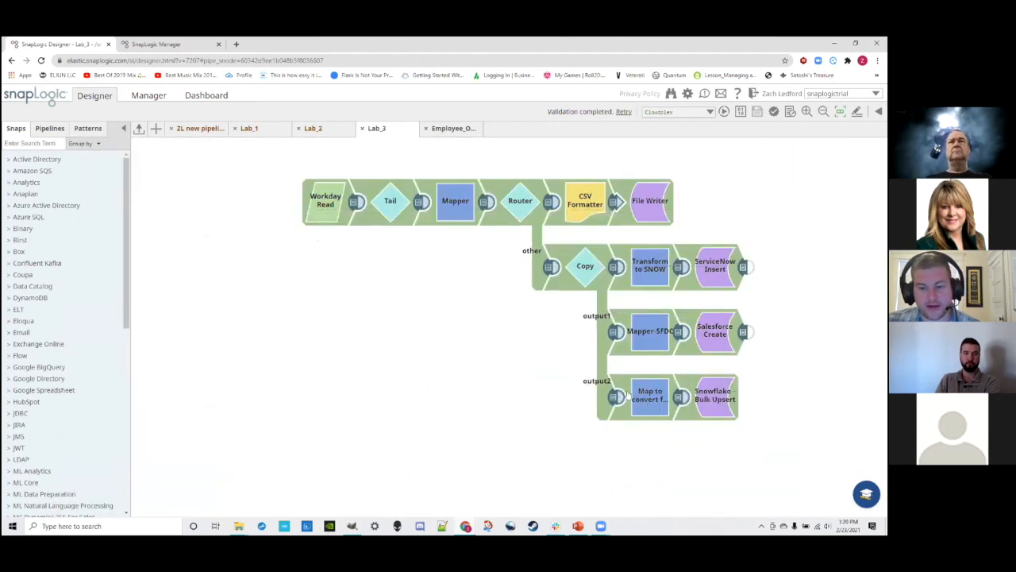
{"action": "left_click_drag", "start_coordinate": [661, 405], "coordinate": [346, 410]}
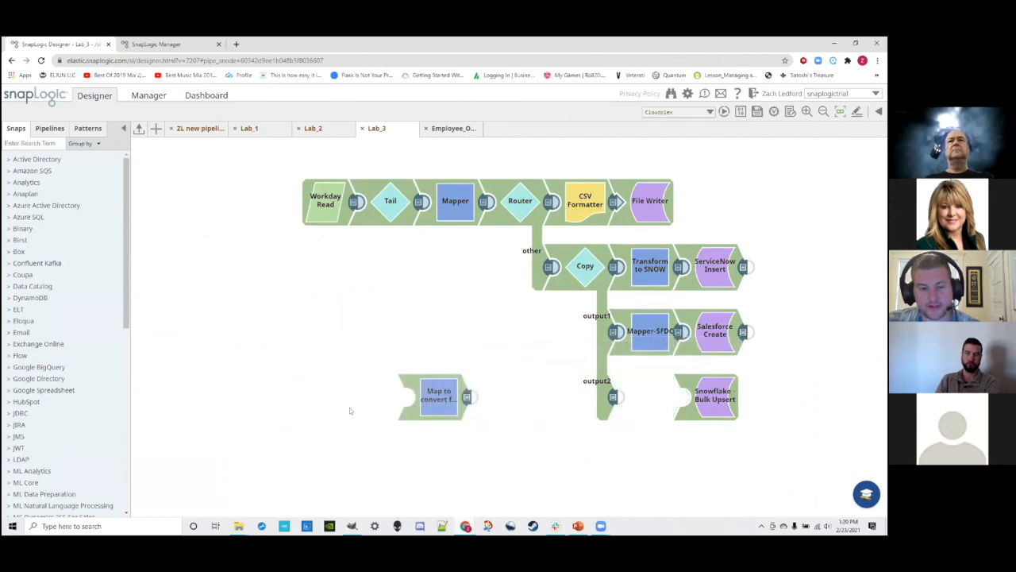
{"action": "right_click", "coordinate": [381, 391]}
{"action": "left_click", "coordinate": [421, 421]}
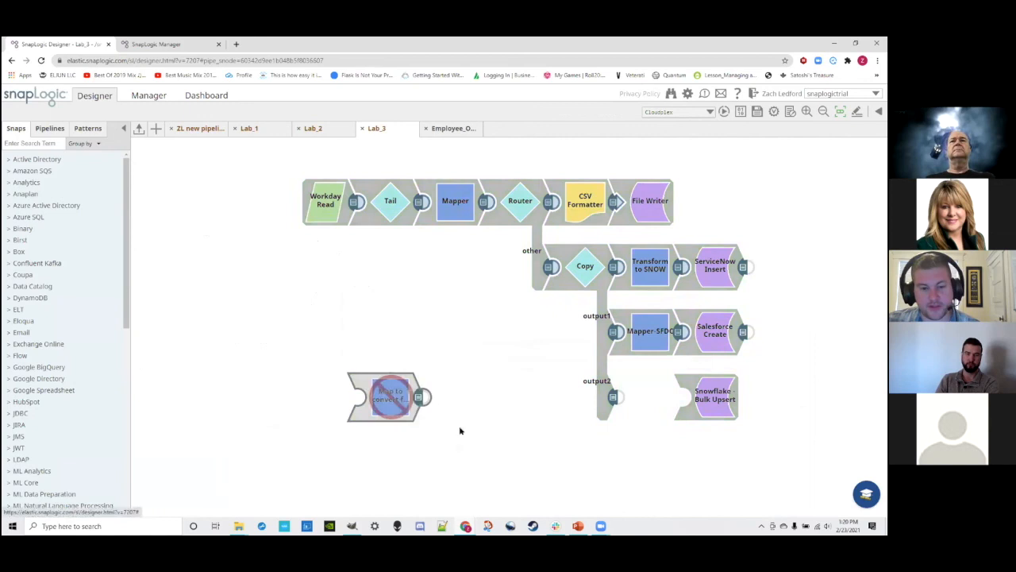
- Add a new Mapper snap between Copy's output2 and Snowflake - Bulk Upsert, and validate the pipeline
{"action": "left_click", "coordinate": [48, 143]}
{"action": "type", "text": "mappi"}
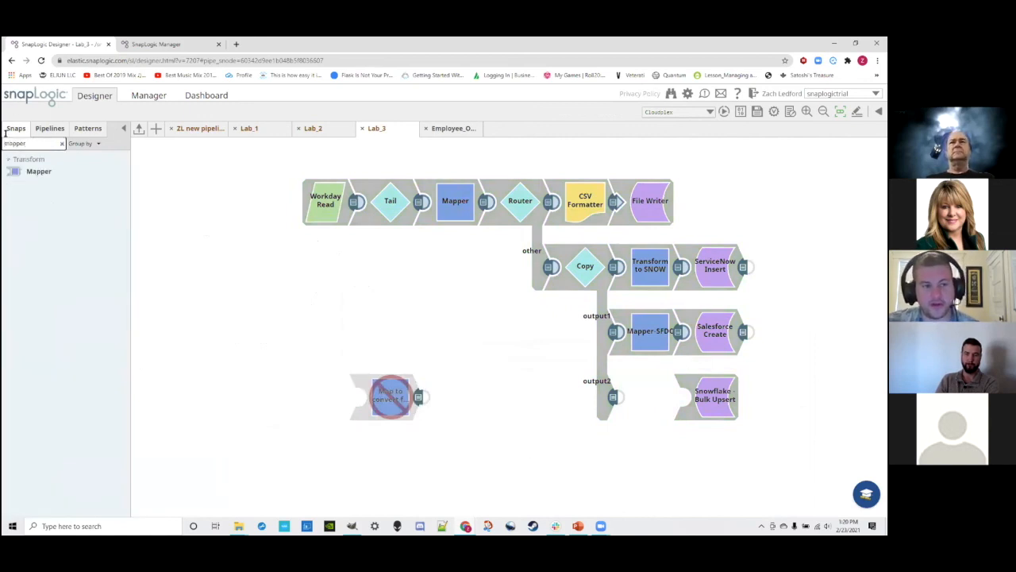
{"action": "left_click_drag", "start_coordinate": [36, 171], "coordinate": [650, 396]}
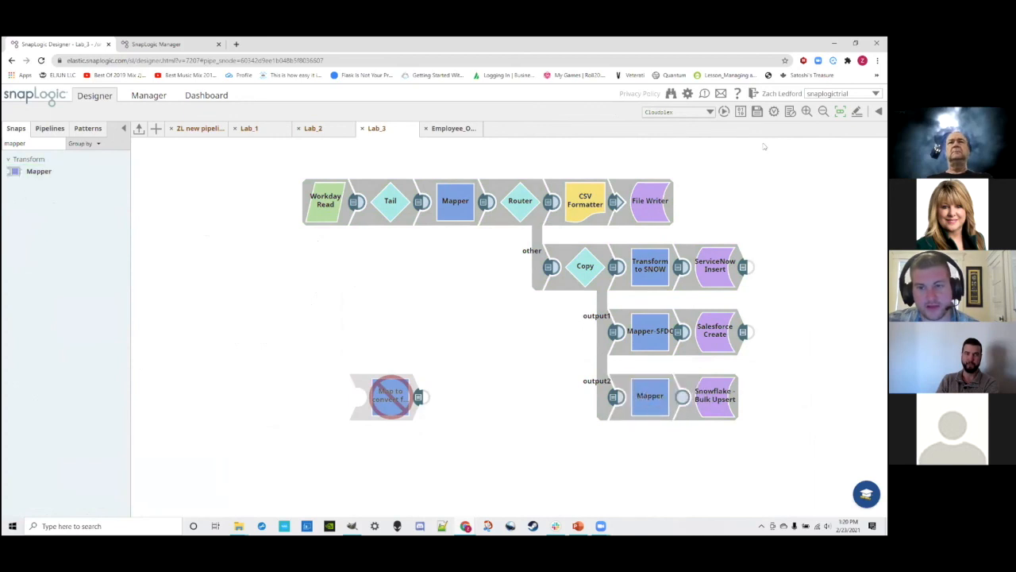
{"action": "left_click", "coordinate": [767, 112]}
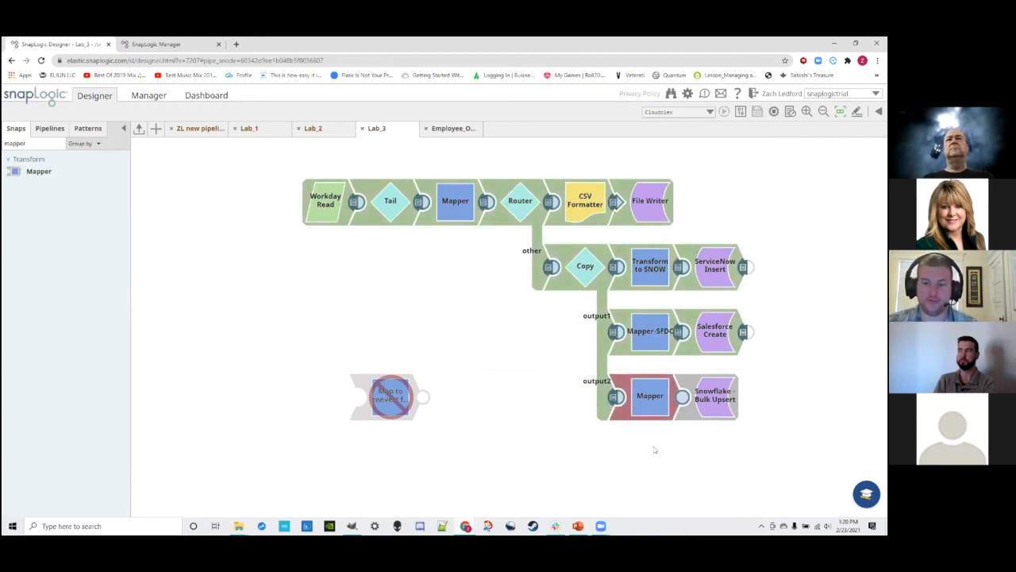
- Enable null-safe access on the new Mapper and autolink its fields, accepting all suggested matches to the target schema
{"action": "left_click", "coordinate": [645, 399]}
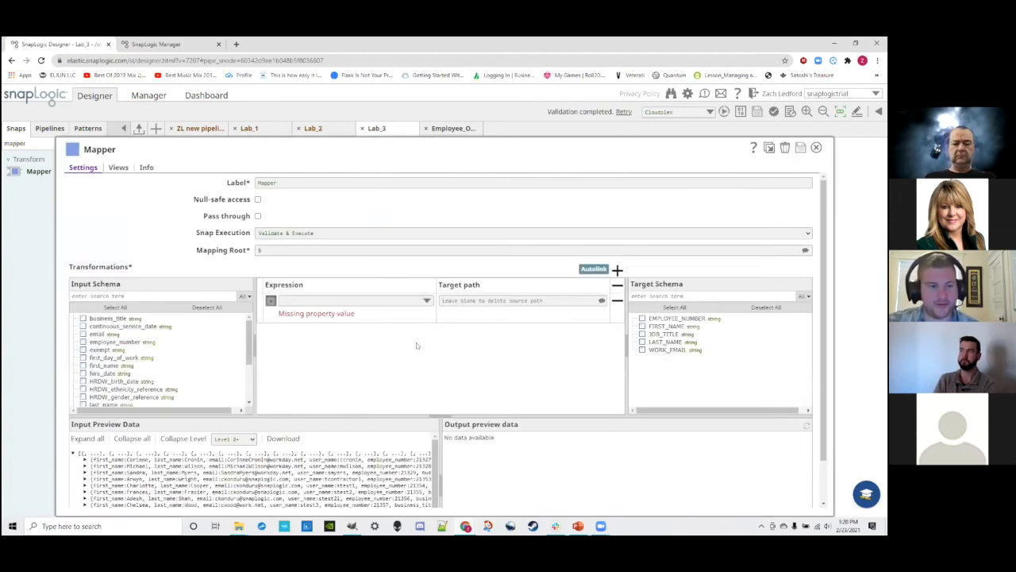
{"action": "left_click", "coordinate": [257, 199]}
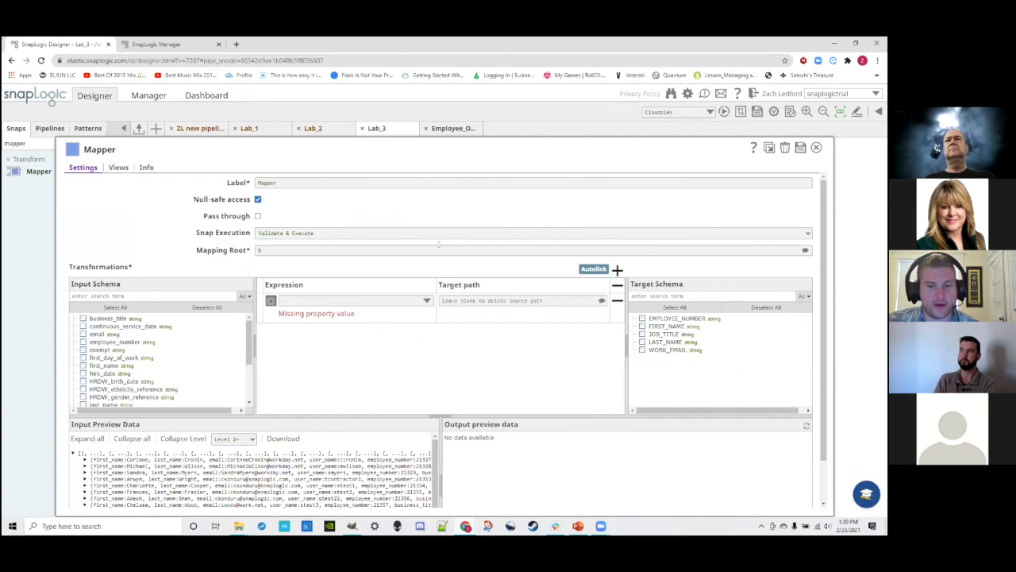
{"action": "left_click", "coordinate": [593, 268]}
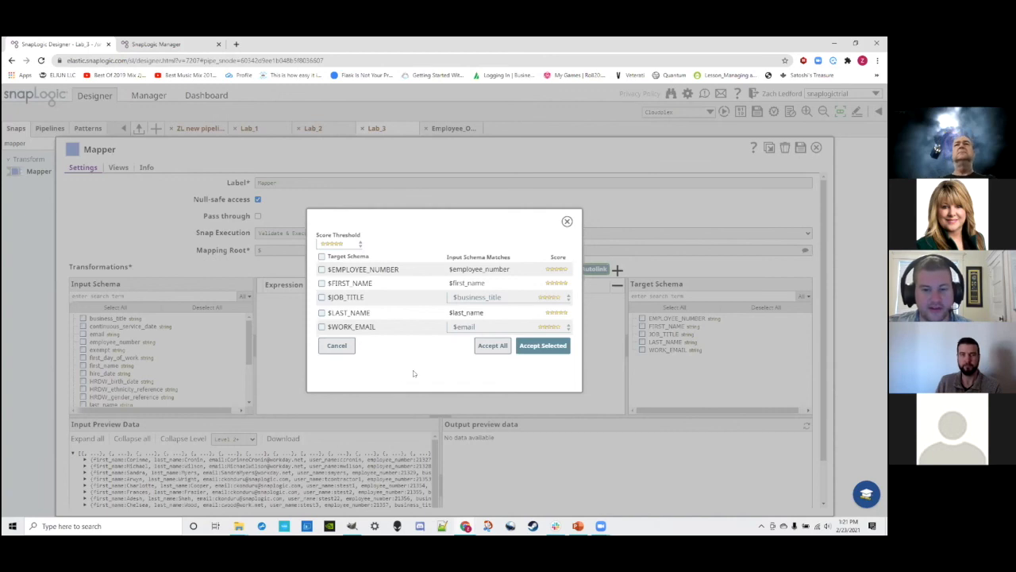
{"action": "left_click", "coordinate": [490, 346]}
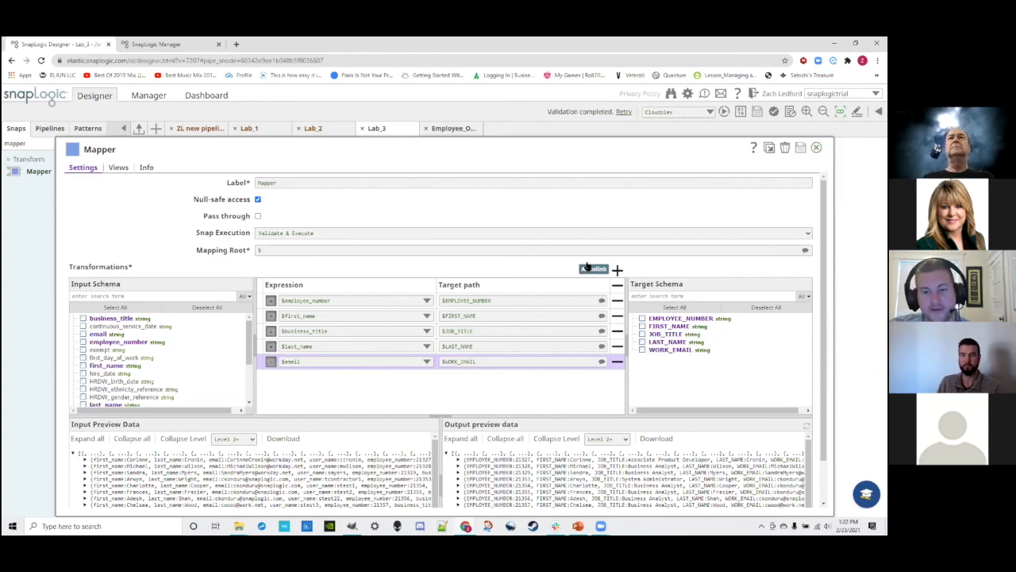
{"action": "left_click", "coordinate": [816, 147]}
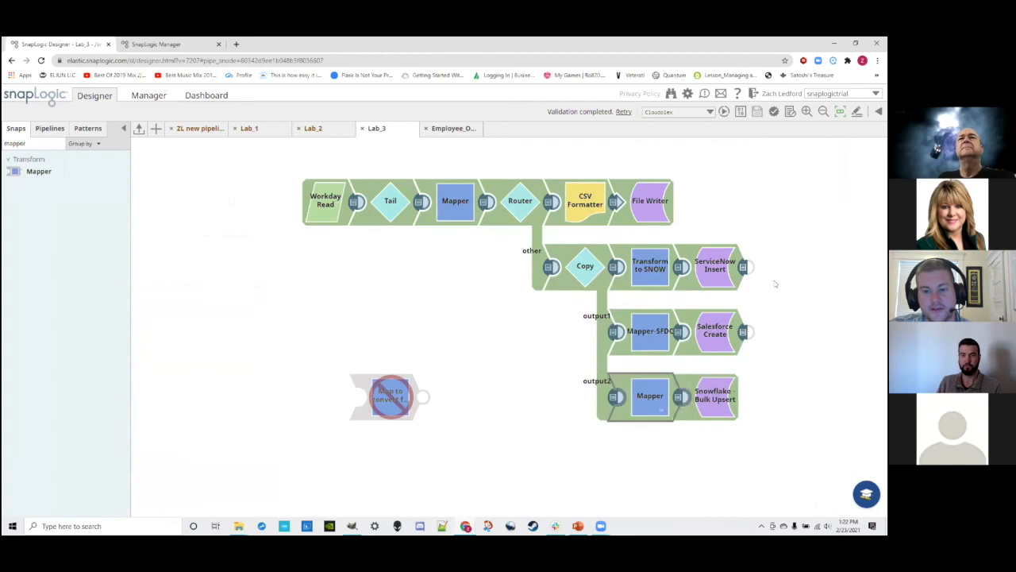
- Delete the disabled, detached mapper from the Lab_3 canvas
{"action": "right_click", "coordinate": [378, 395]}
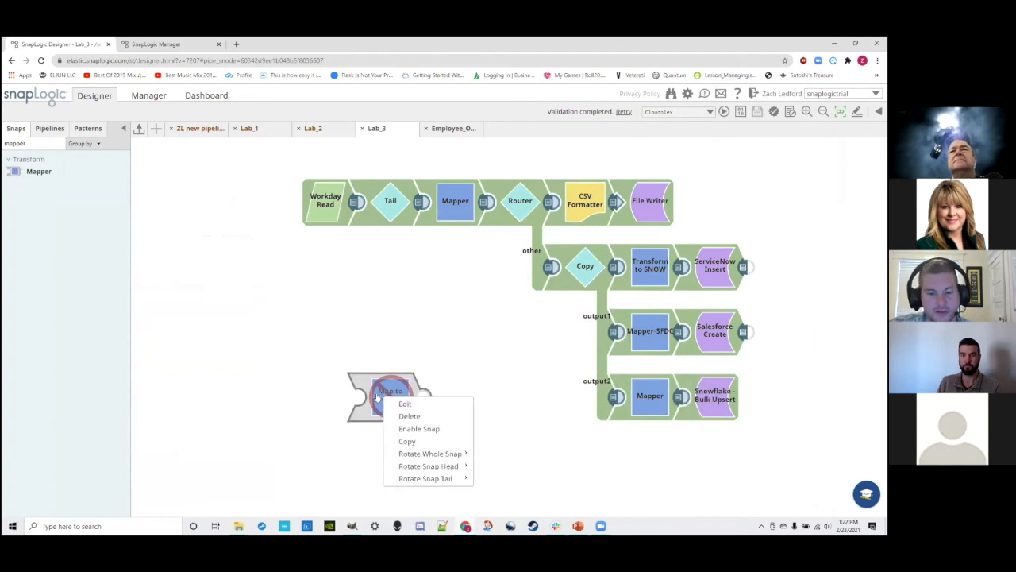
{"action": "left_click", "coordinate": [408, 416]}
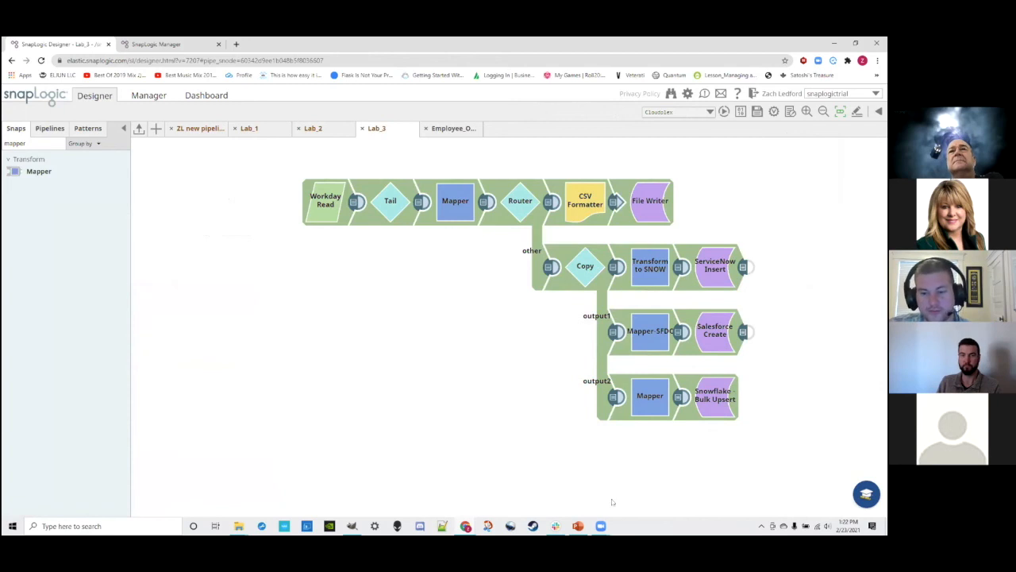
- Examine the Snowflake - Bulk Upsert snap's schema, table and key column settings in the enlarged view
{"action": "left_click", "coordinate": [707, 401]}
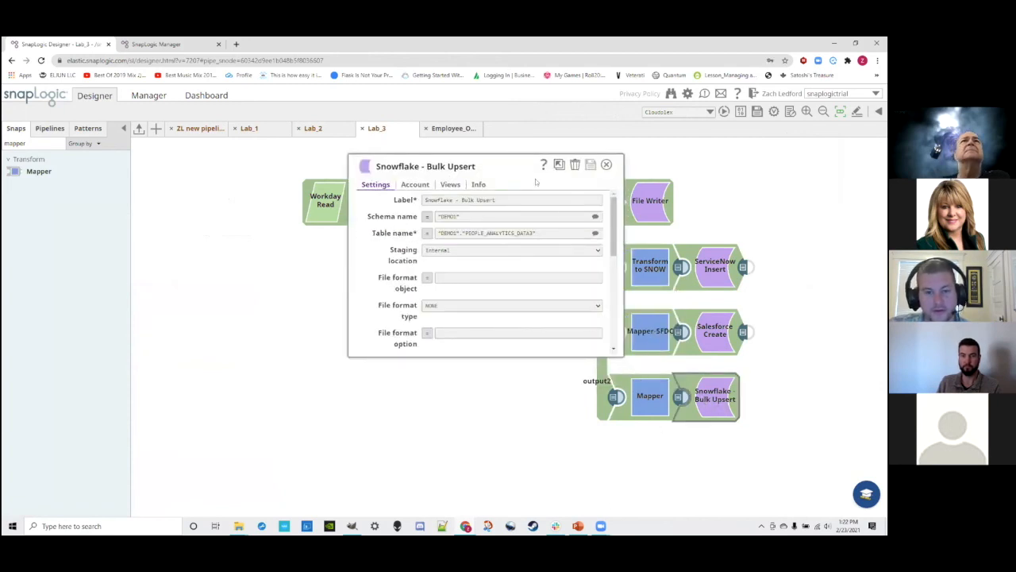
{"action": "left_click", "coordinate": [558, 164]}
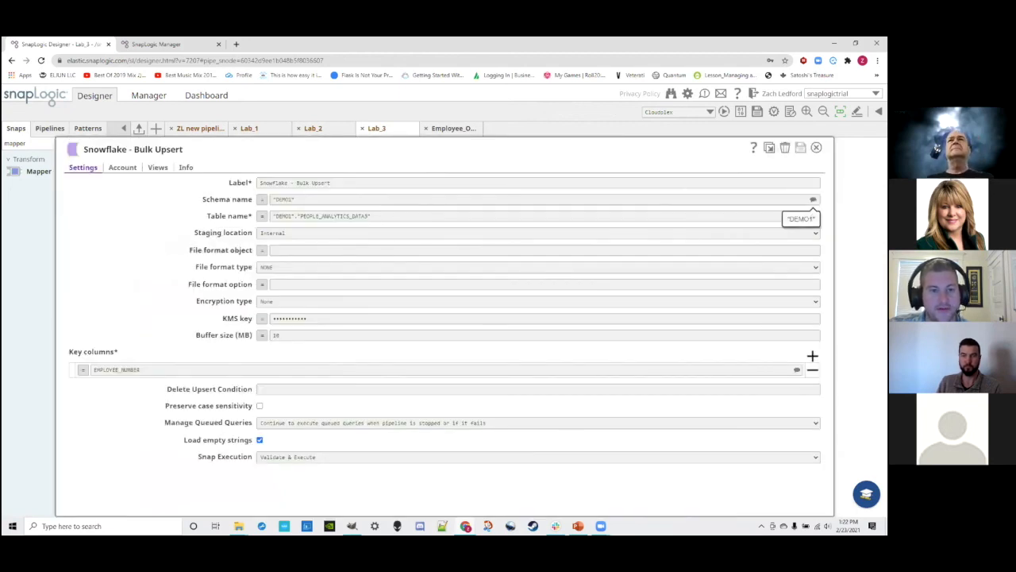
{"action": "left_click", "coordinate": [815, 149]}
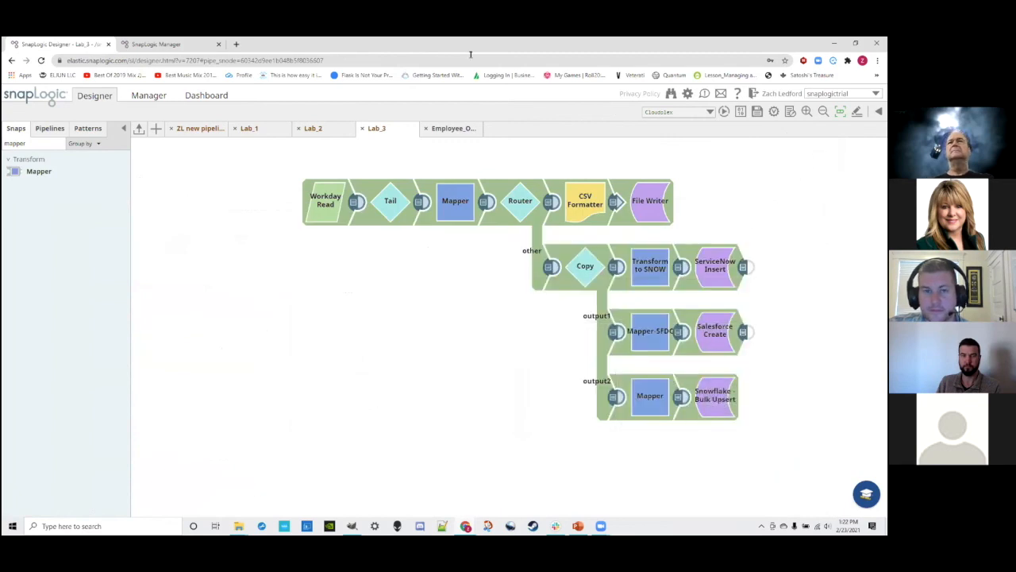